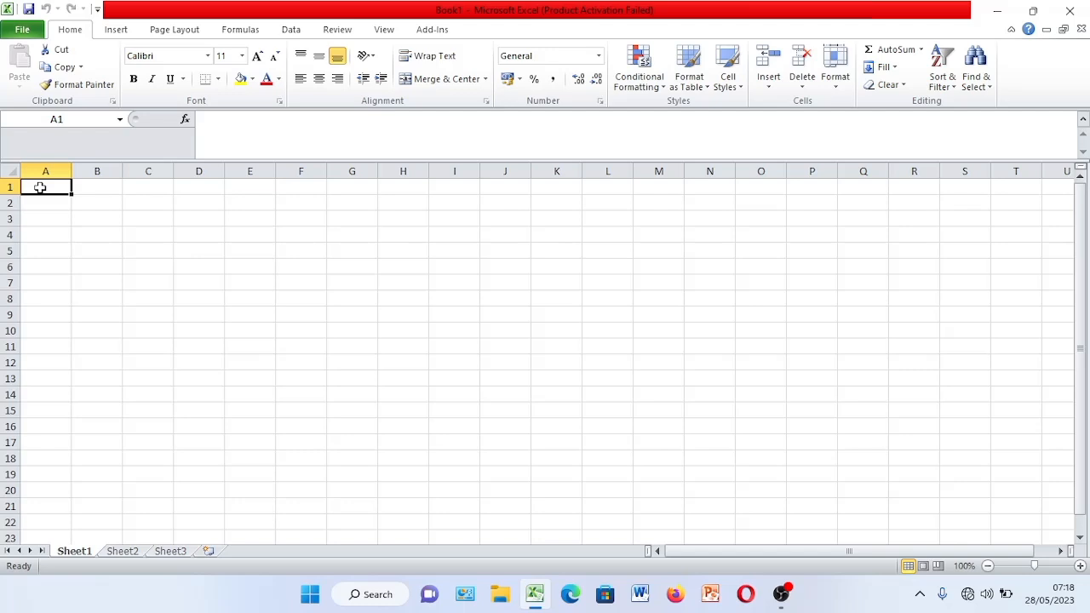
# Enter the title ANNUAL BUDGET FOR 2022 in cell A1
pyautogui.write('ANN')
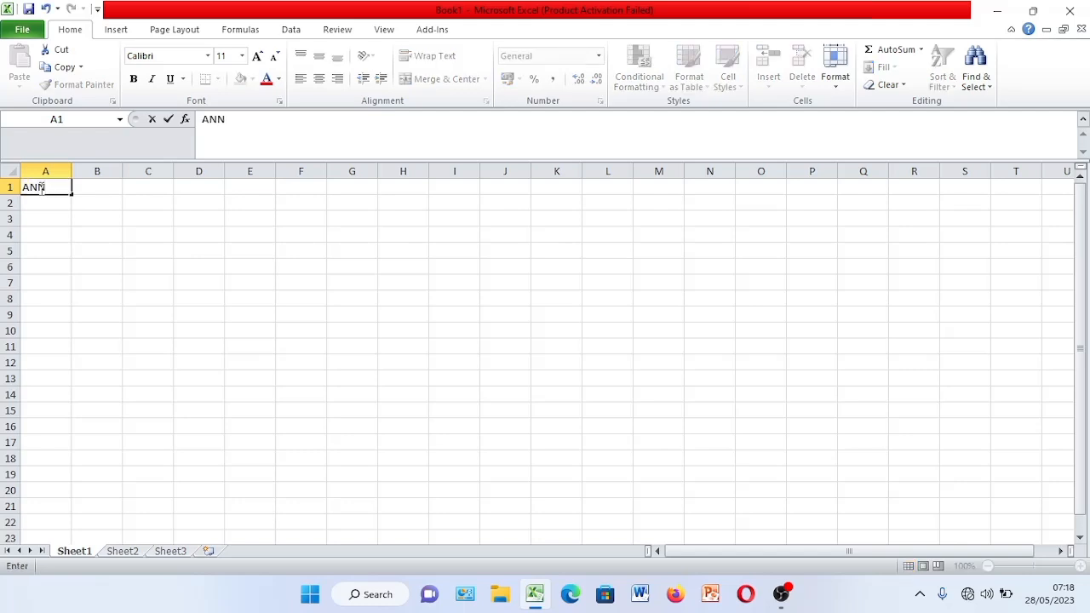
pyautogui.write('UAL BUDGET')
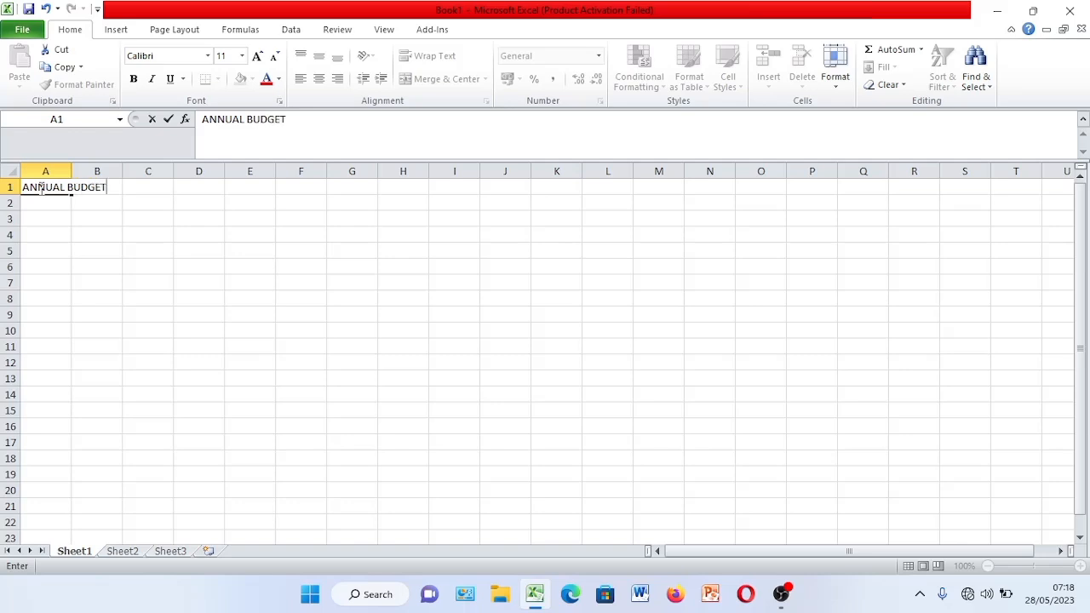
pyautogui.write(' FOR 2022')
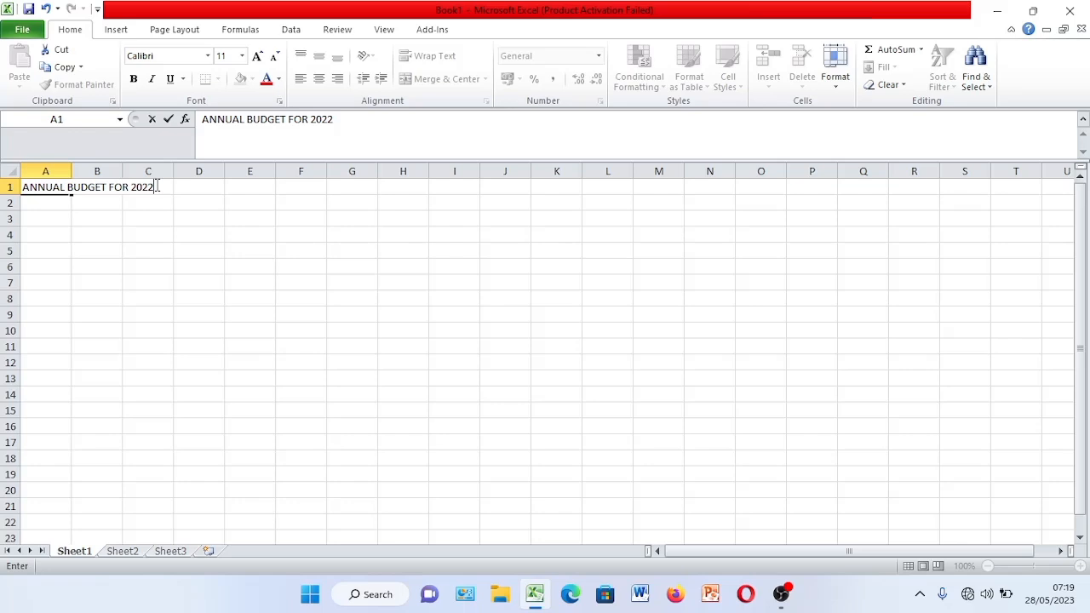
# Enter the headings MONTHS in cell A2 and INCOME in cell B2
pyautogui.click(54, 202)
pyautogui.write('M')
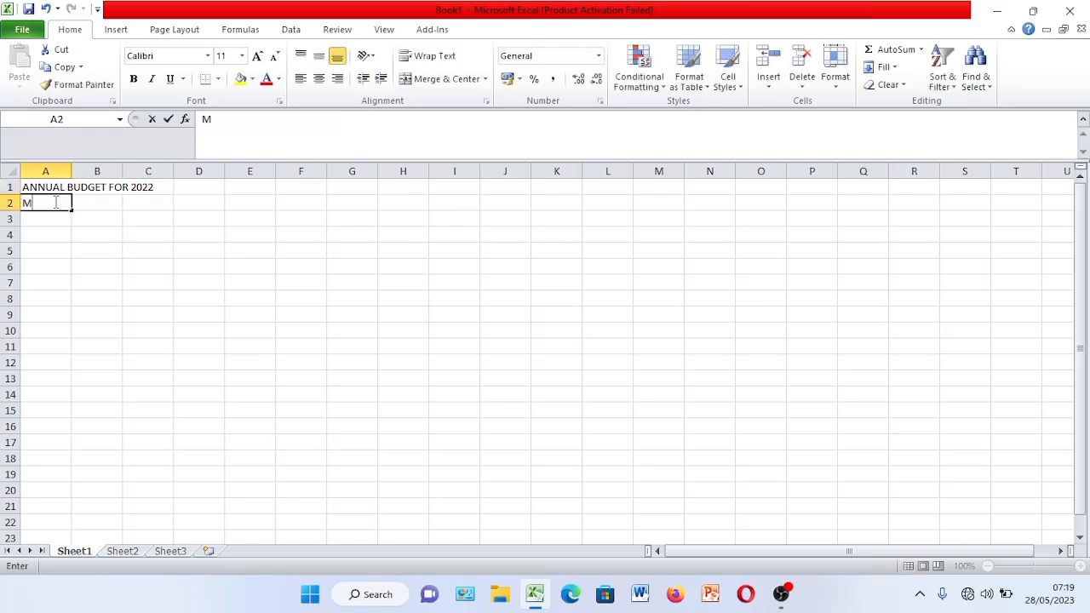
pyautogui.write('ONTHA')
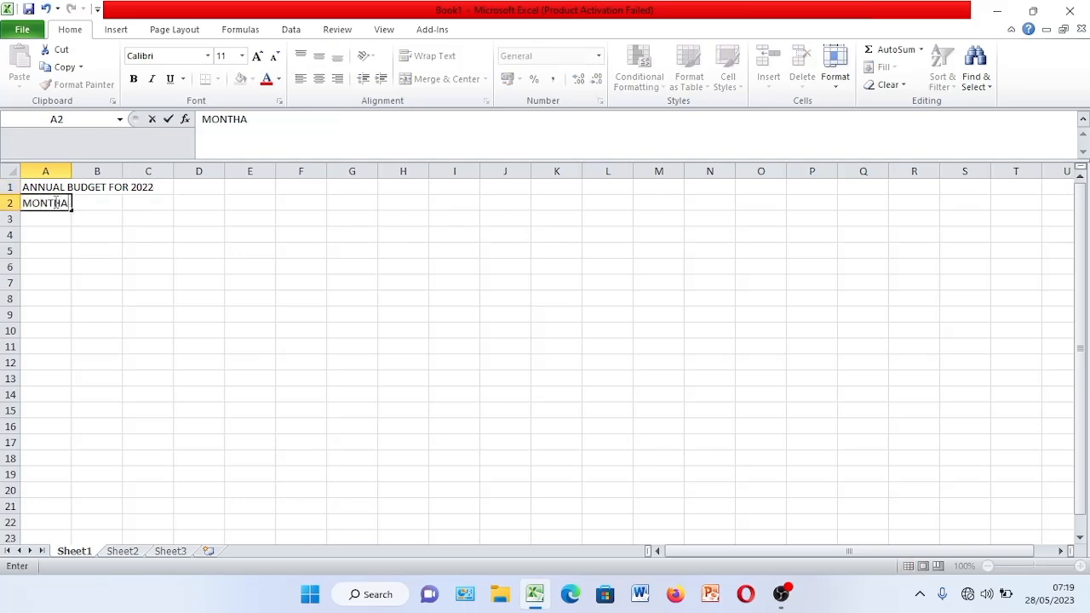
pyautogui.press('BackSpace')
pyautogui.write('S')
pyautogui.press('Tab')
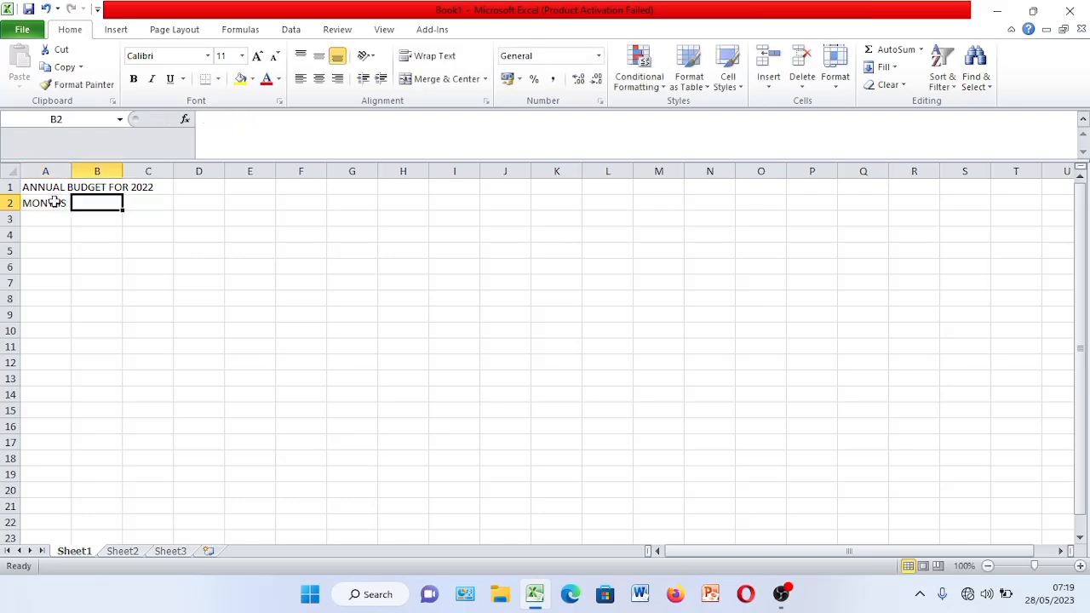
pyautogui.write('INCO')
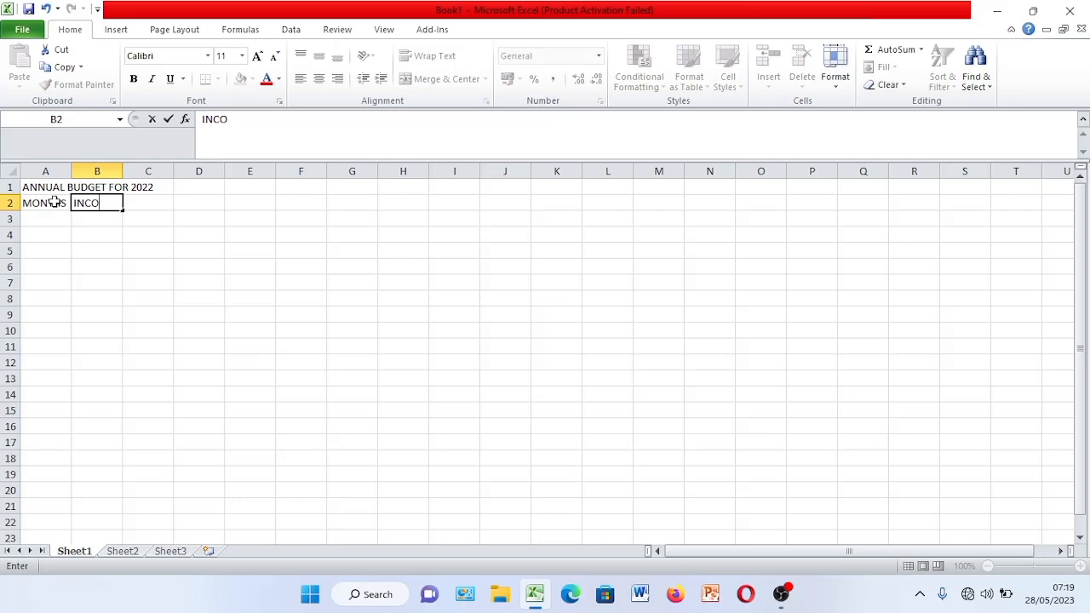
pyautogui.write('ME')
pyautogui.press('Tab')
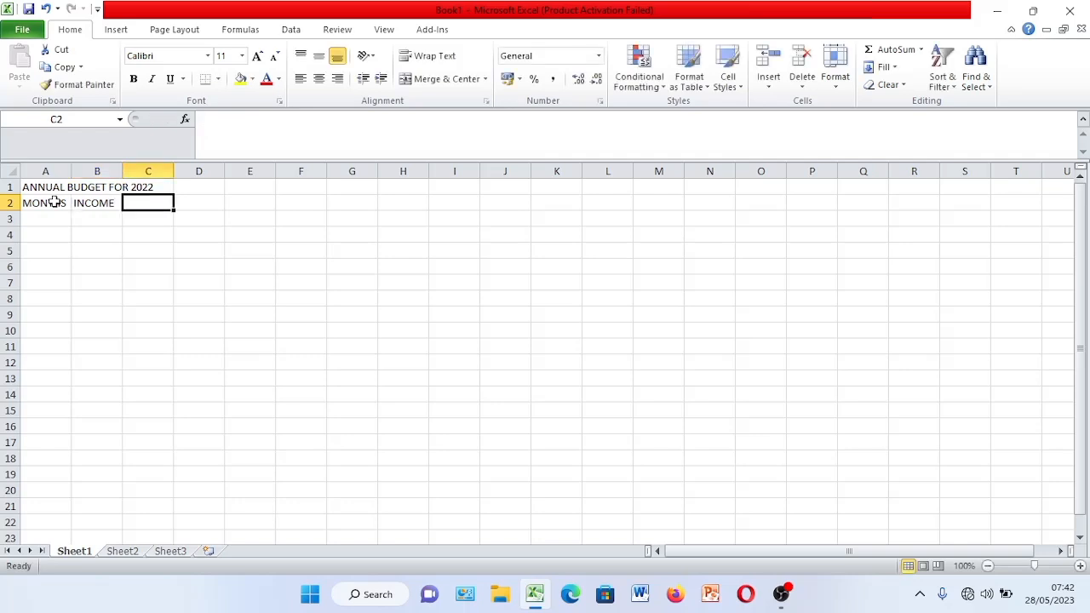
# Fill B3:E3 under the INCOME heading with the subheadings SALARY, ALLOWANCE, SIDE JOB and OTHERS
pyautogui.click(96, 218)
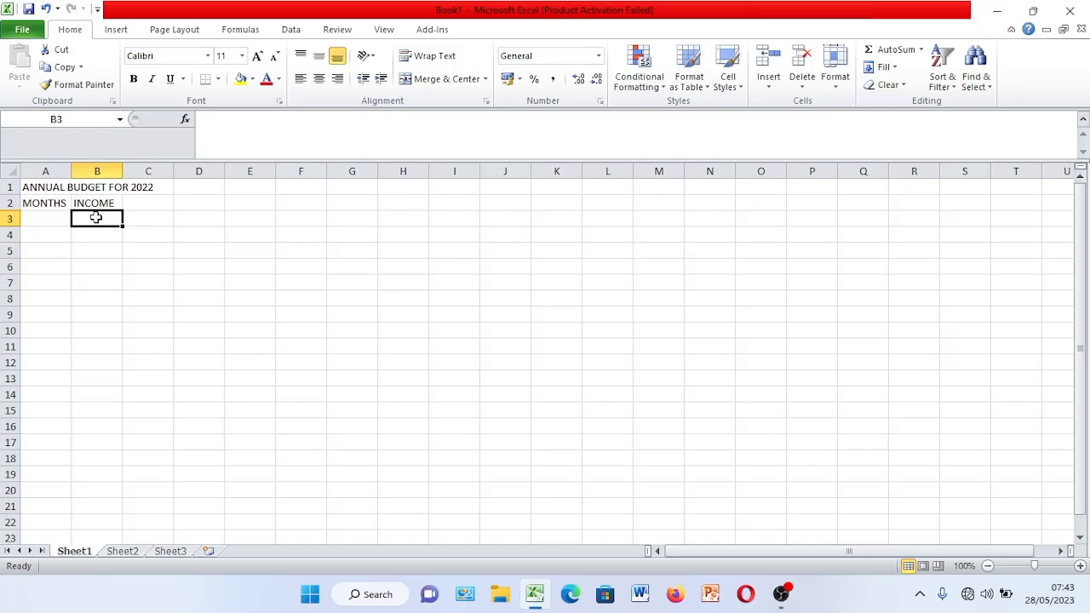
pyautogui.write('SALARY')
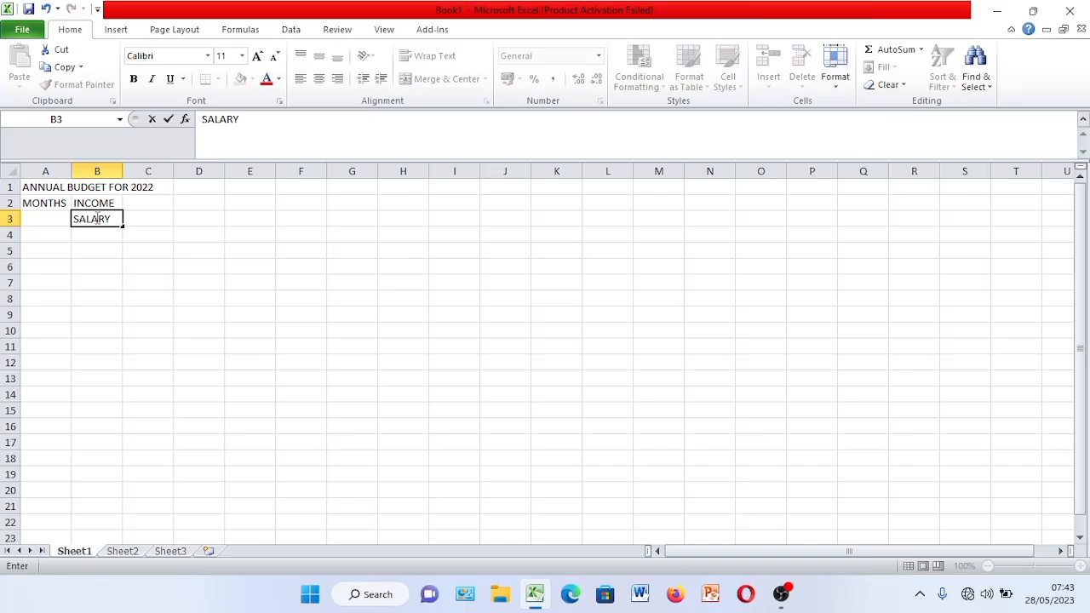
pyautogui.press('Tab')
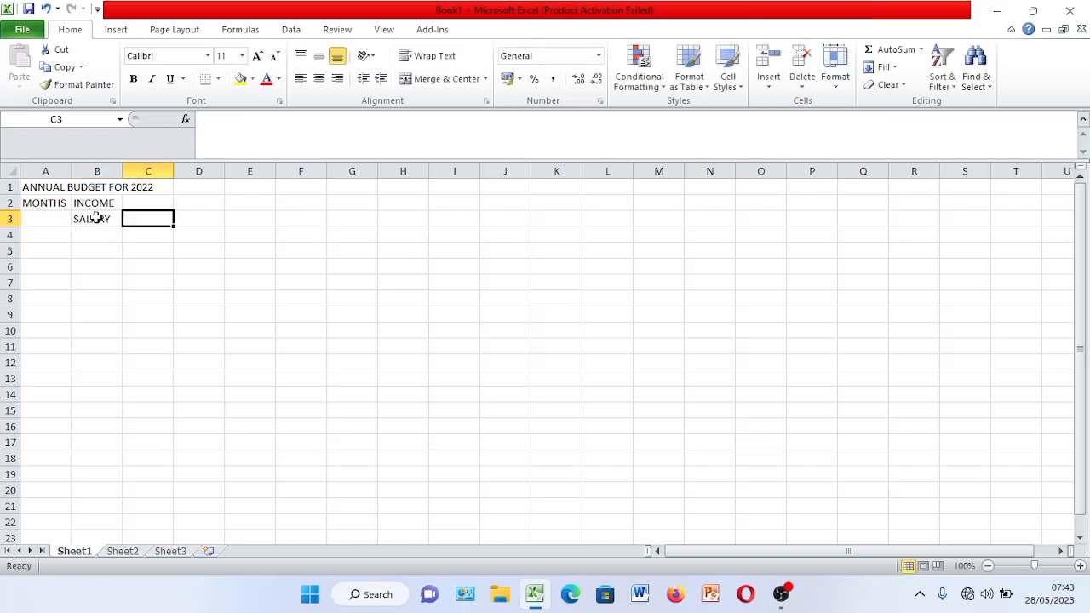
pyautogui.write('AL')
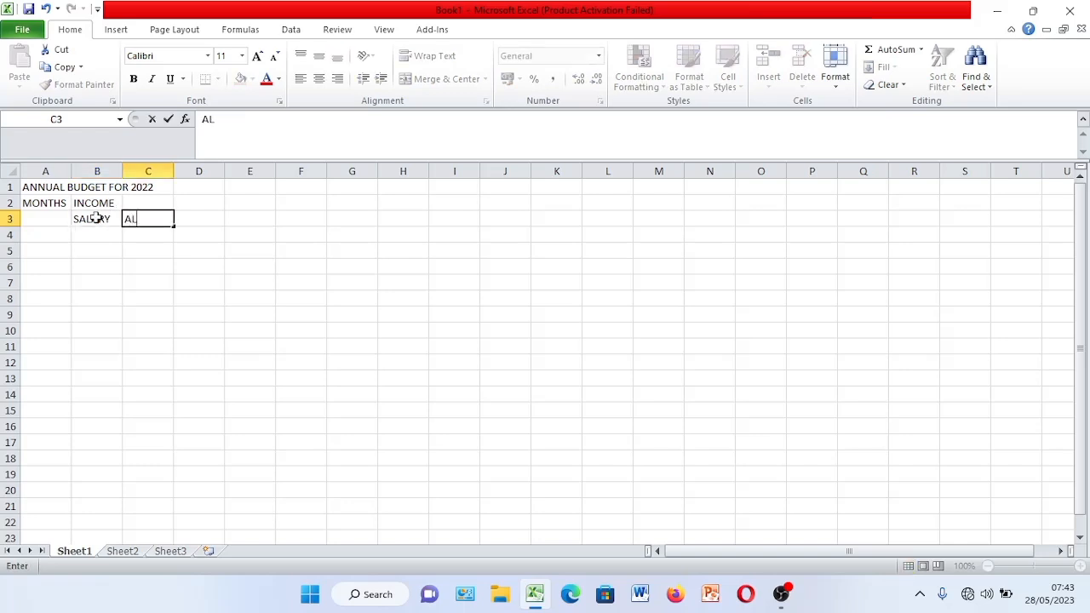
pyautogui.write('LOWANCE')
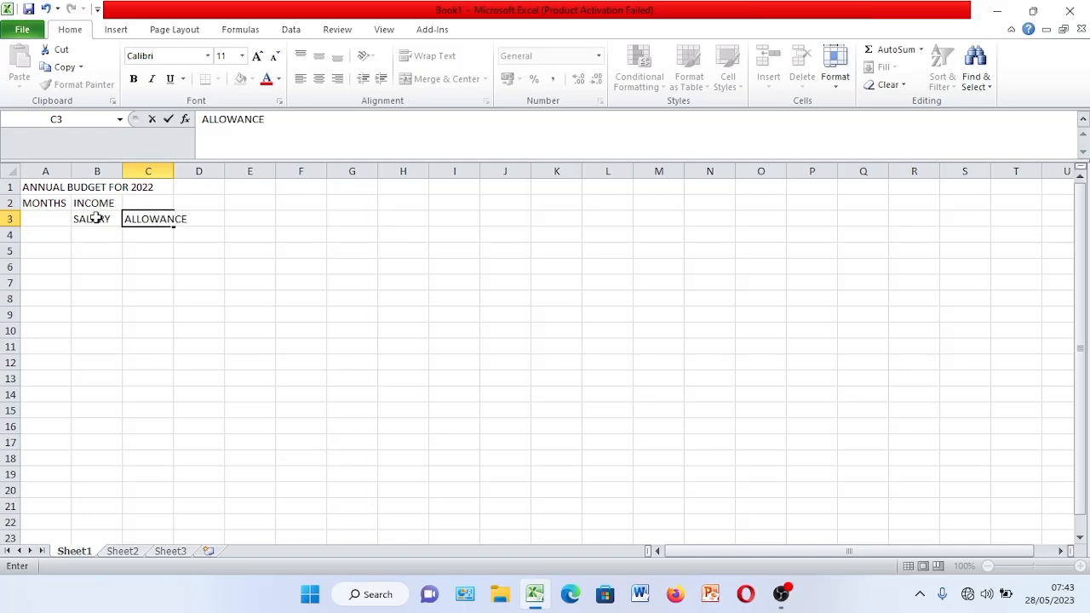
pyautogui.press('Tab')
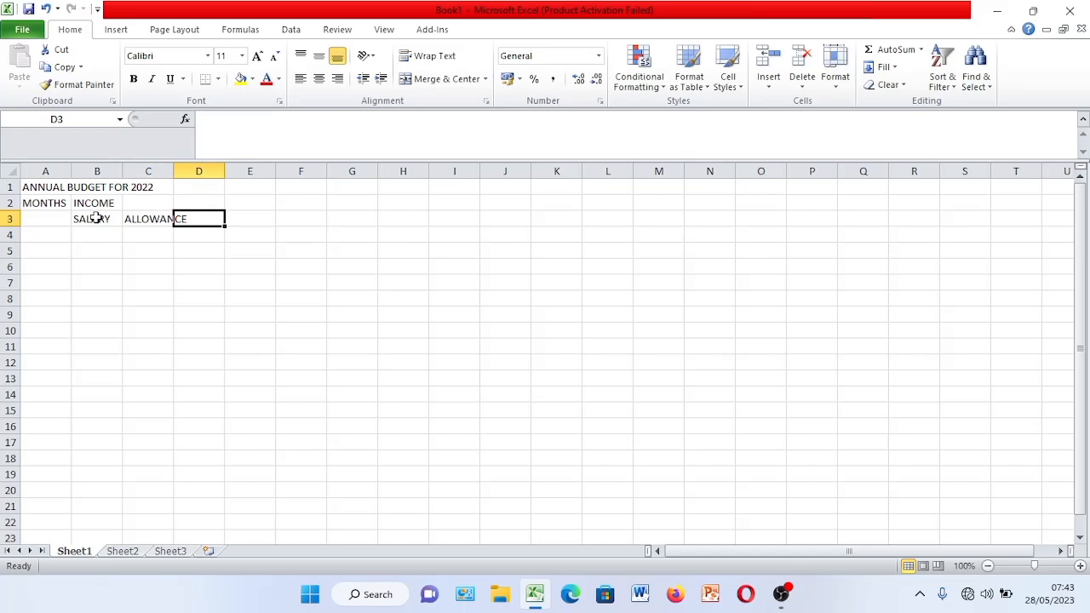
pyautogui.write('SIDE')
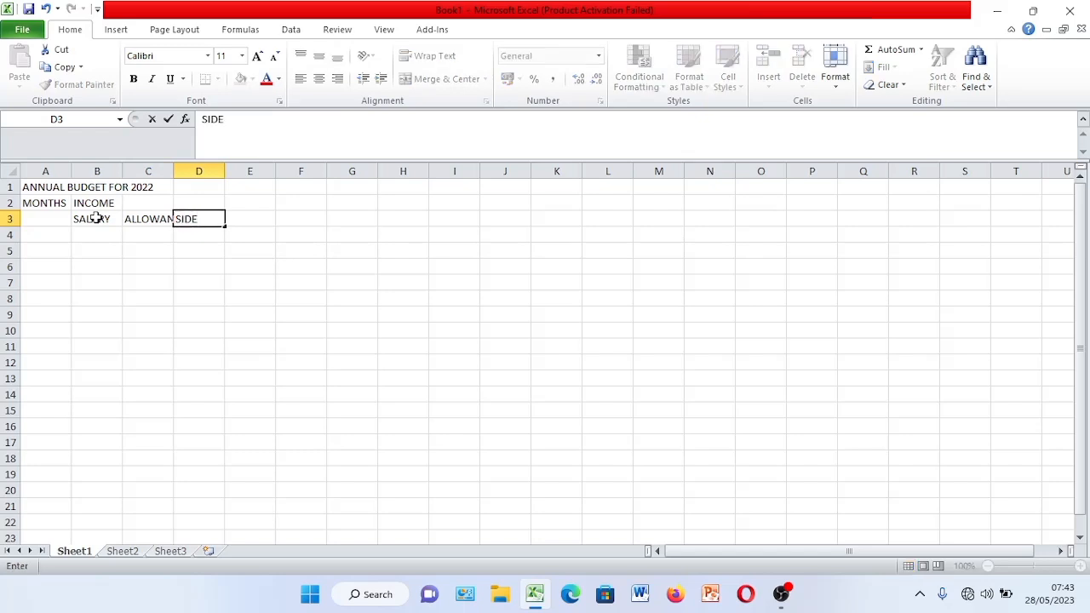
pyautogui.write(' JOB')
pyautogui.press('Tab')
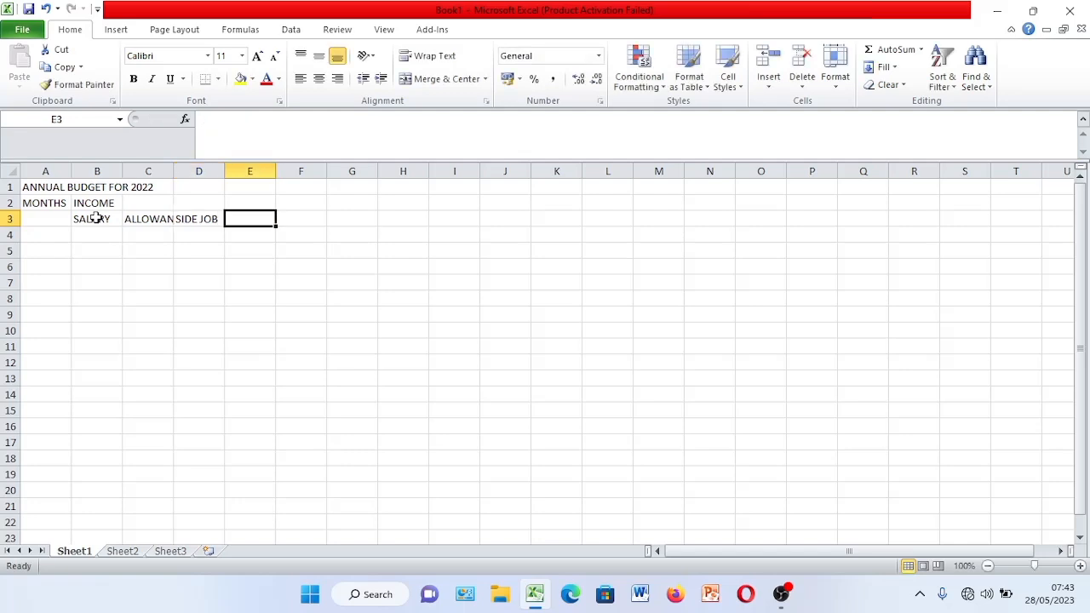
pyautogui.write('OTHER')
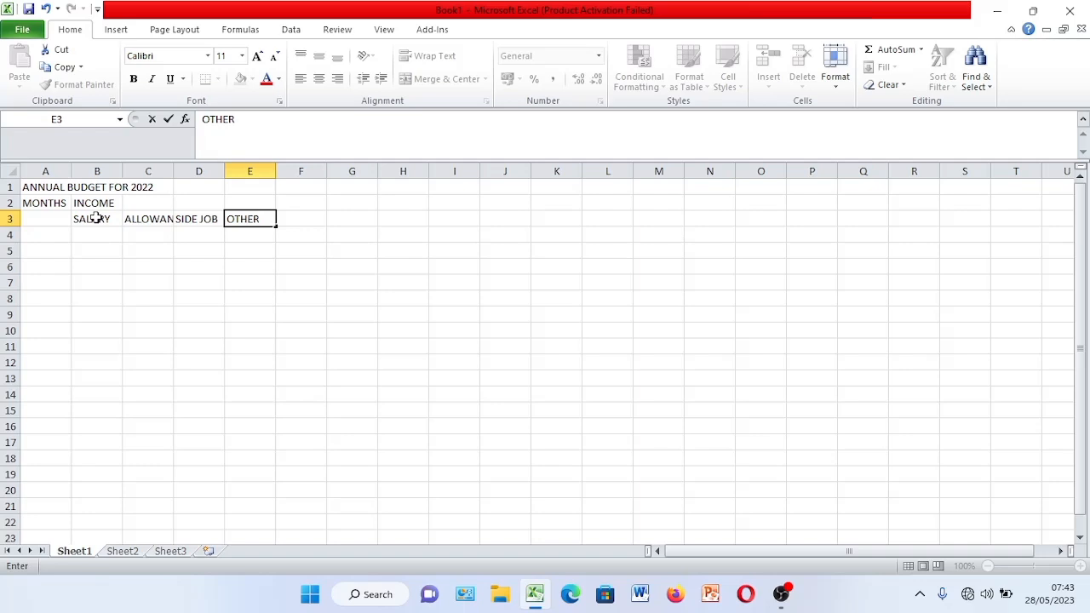
pyautogui.write('S')
# Add the subheadings TOTAL in cell F3 and AVERAGE in cell G3 to complete the income section
pyautogui.click(293, 221)
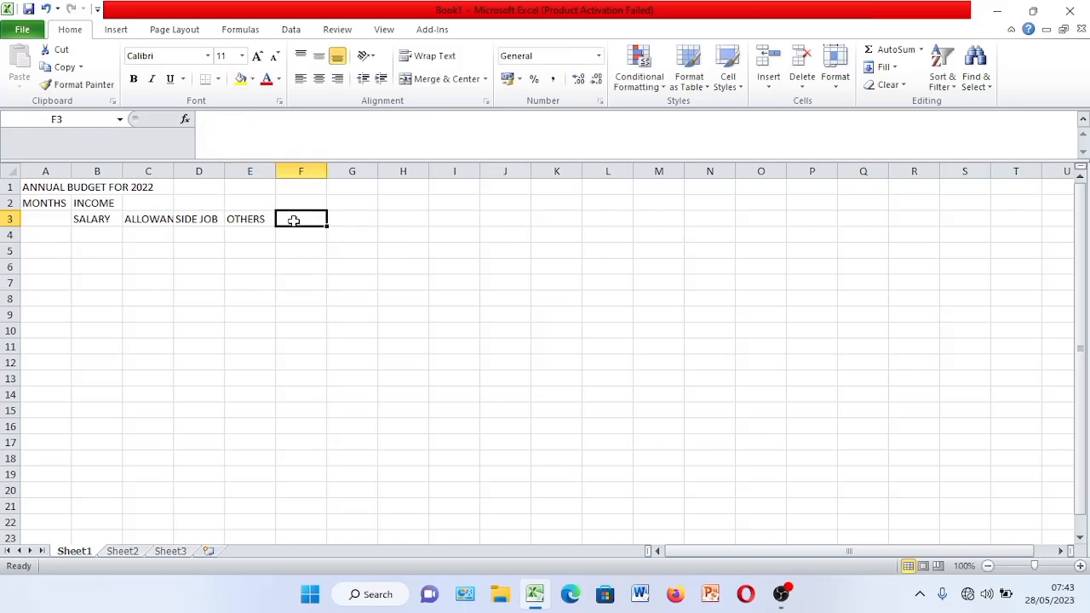
pyautogui.write('TOTAL')
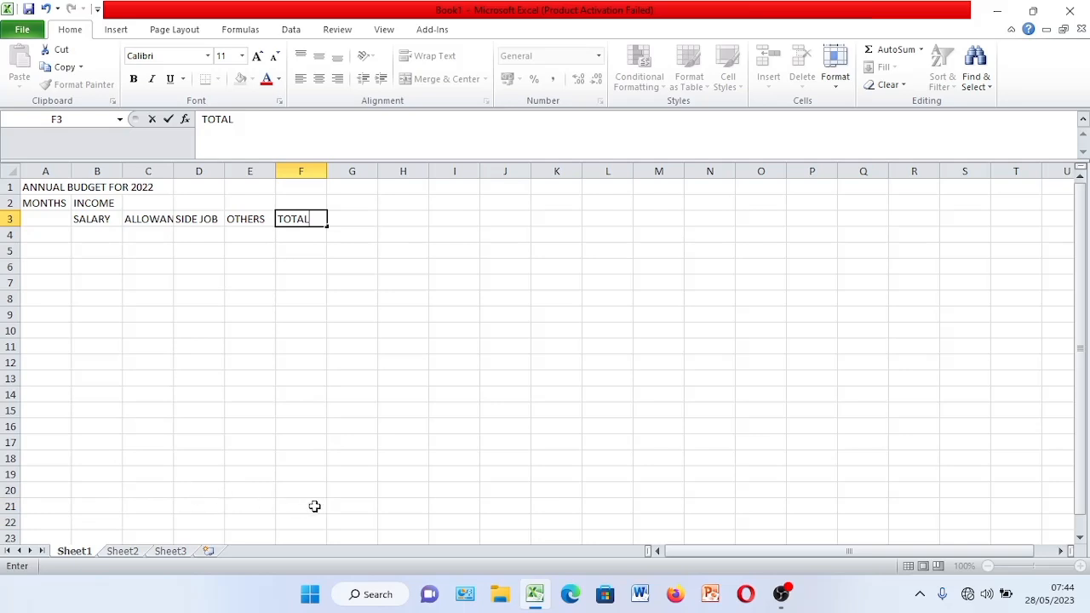
pyautogui.click(354, 218)
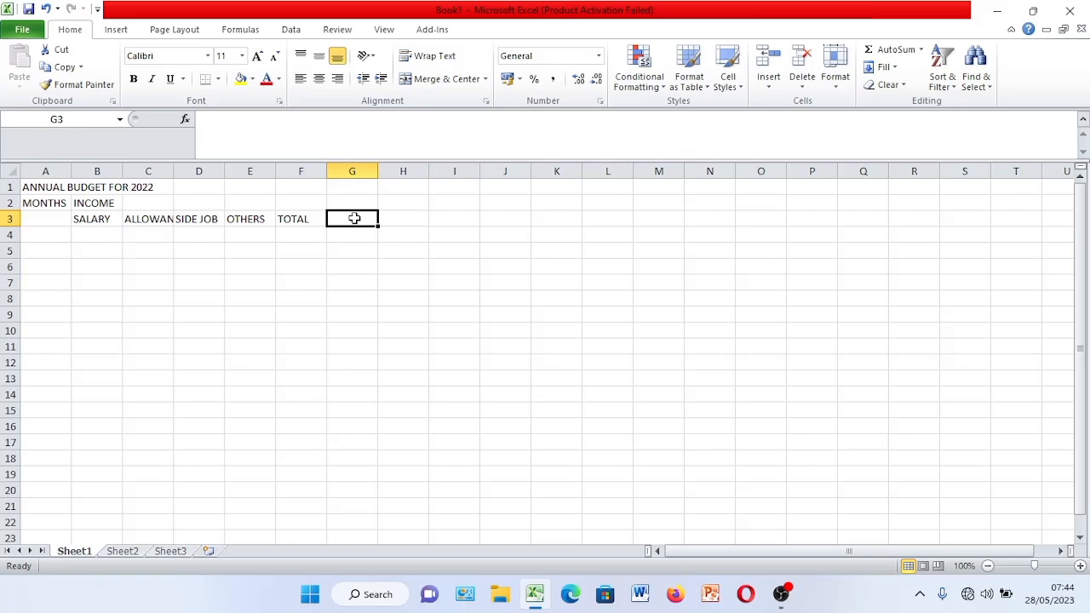
pyautogui.write('A')
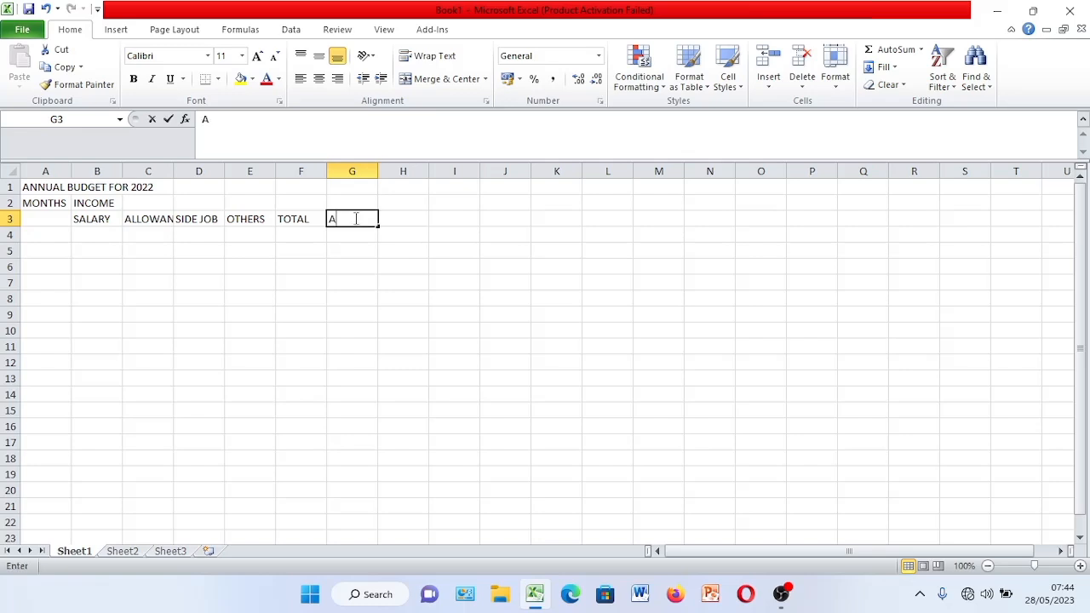
pyautogui.write('VERAGE')
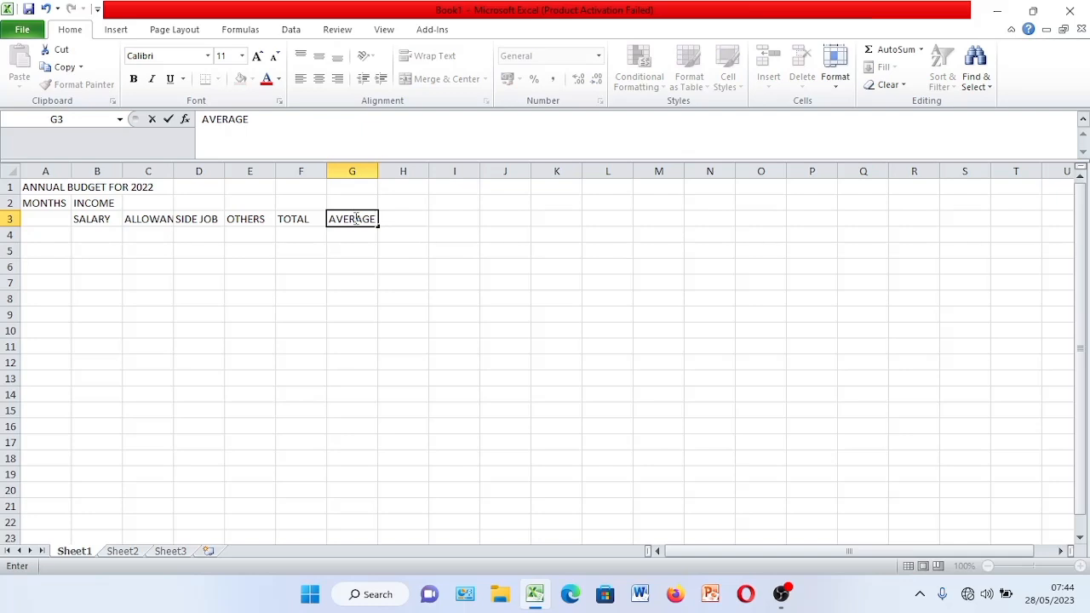
pyautogui.press('Tab')
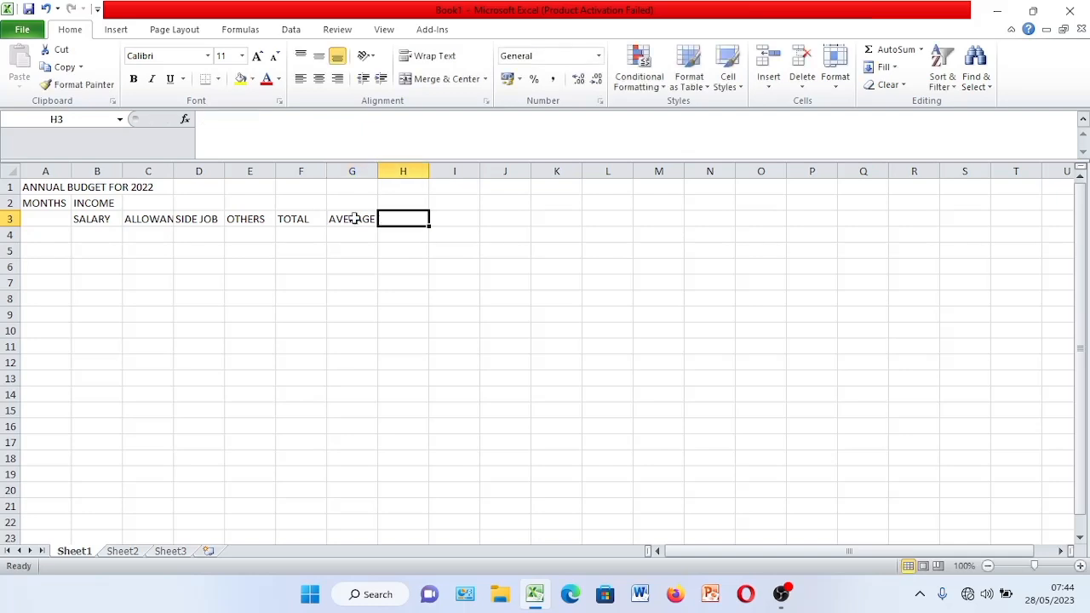
# Enter the heading EXPENDITURE in cell H2
pyautogui.click(418, 201)
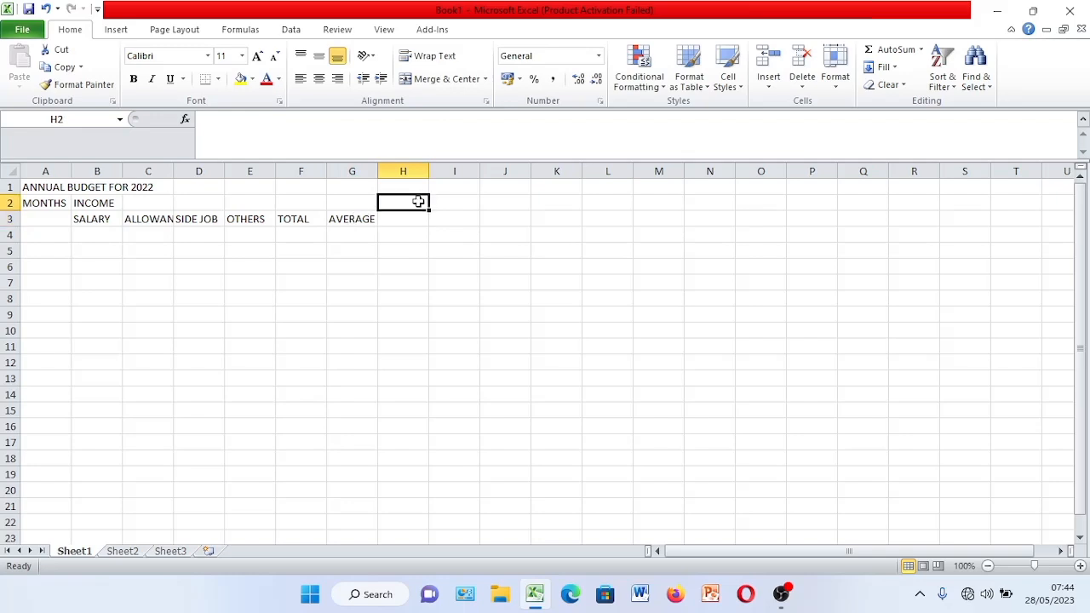
pyautogui.write('EXP')
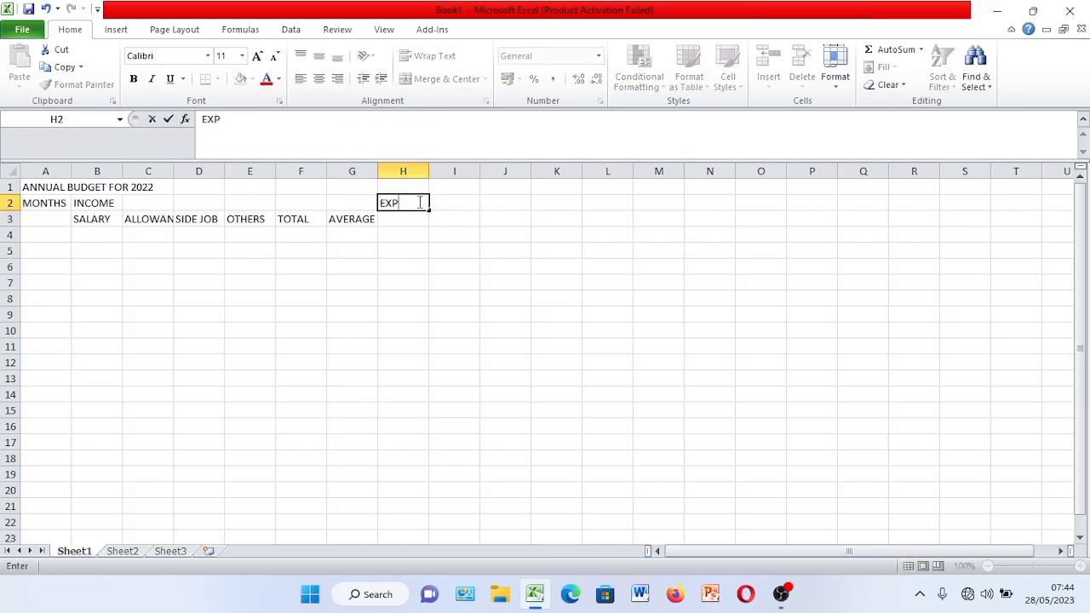
pyautogui.write('ENDITURE')
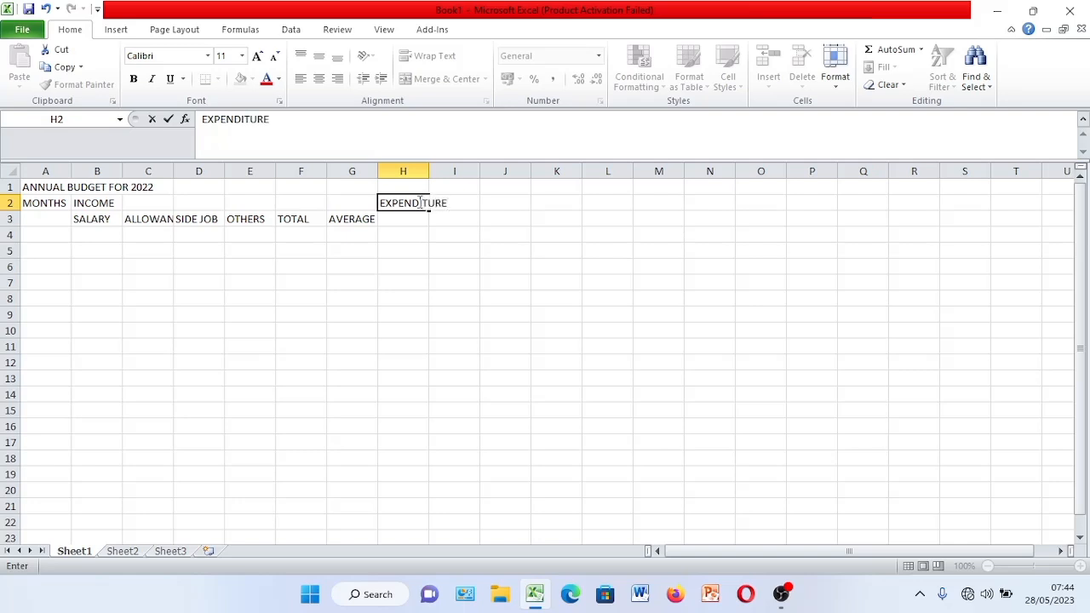
# Fill H3:K3 under the EXPENDITURE heading with the subheadings RENT, TRANSPORT, FOOD and WATER BILL
pyautogui.click(417, 218)
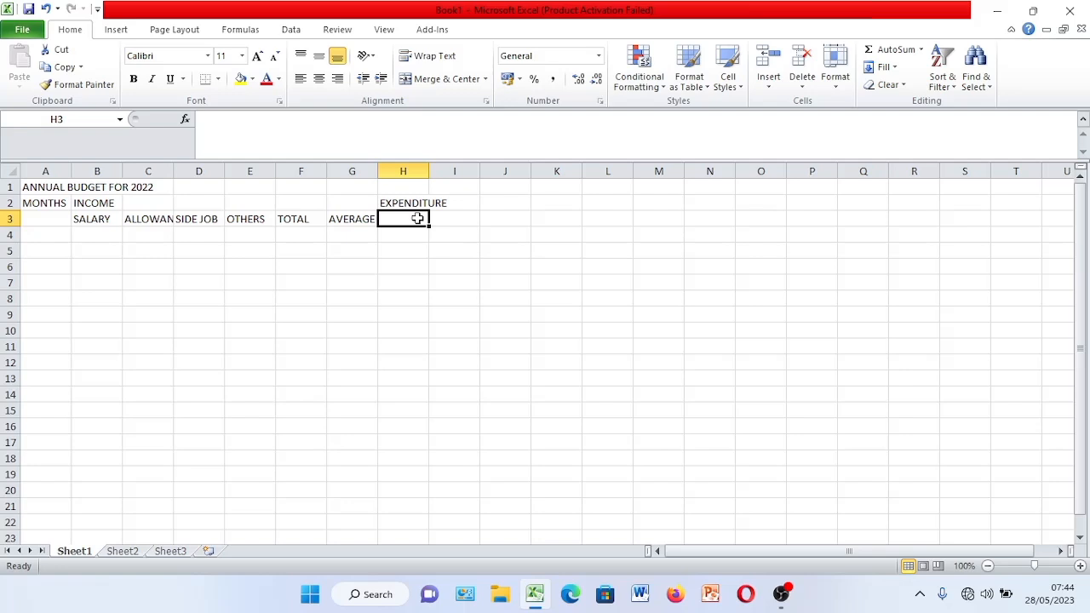
pyautogui.write('RENT')
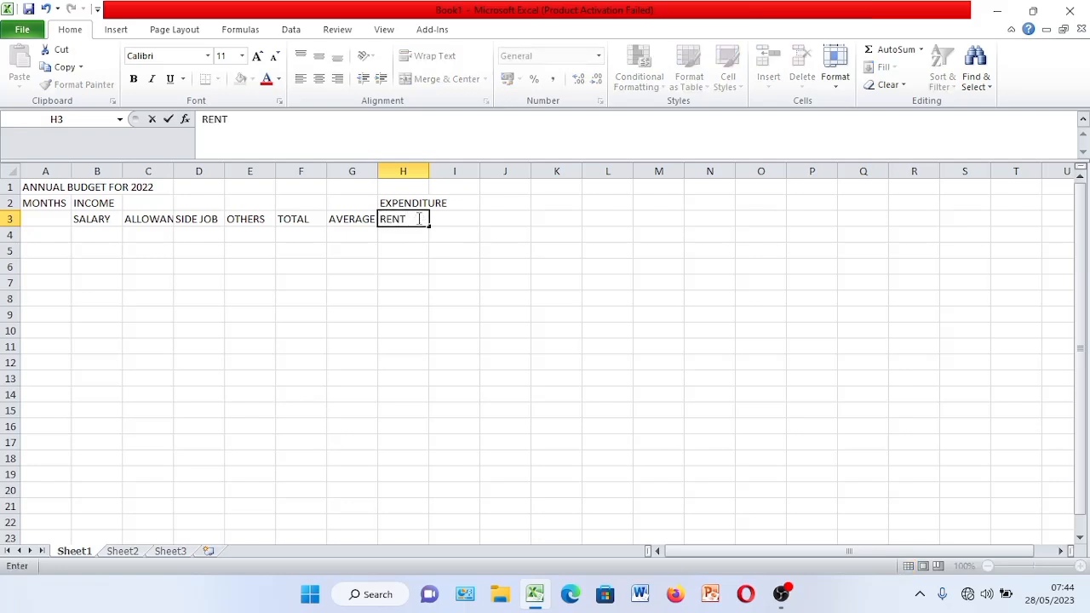
pyautogui.press('Tab')
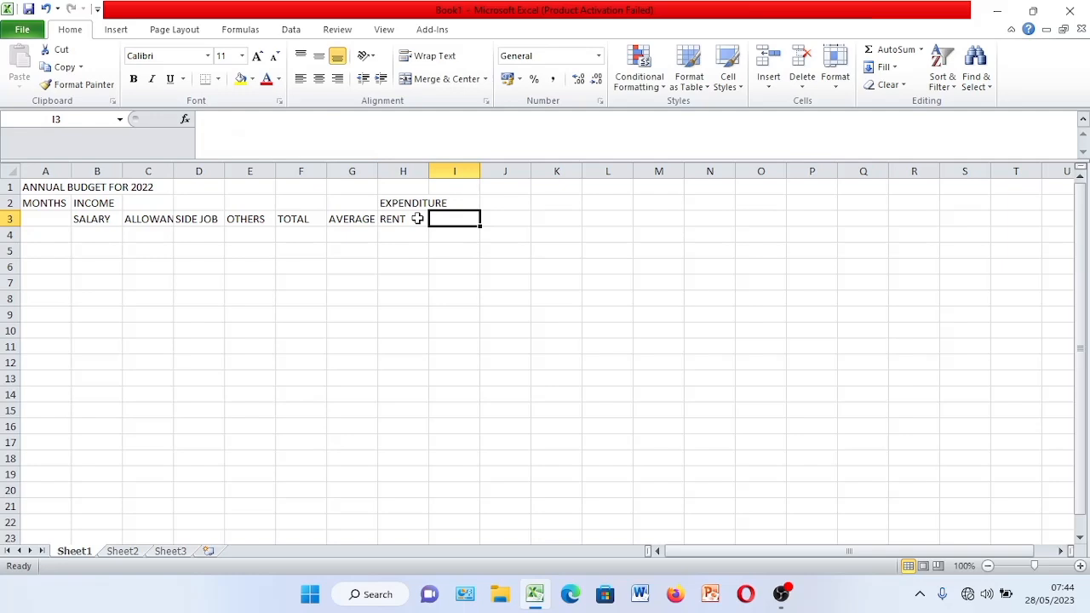
pyautogui.write('TRA')
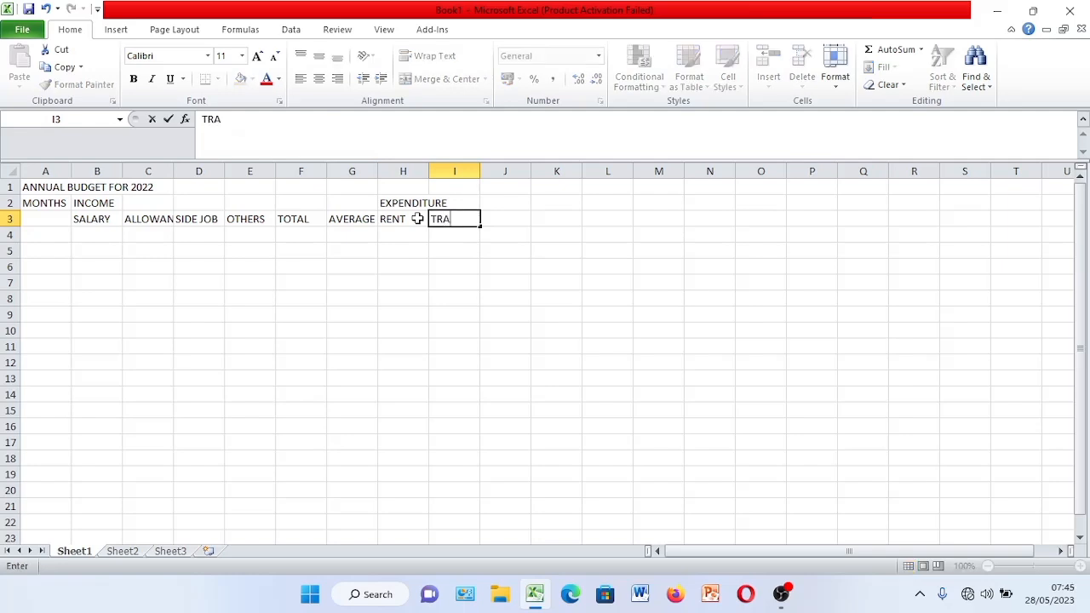
pyautogui.write('NSPORT')
pyautogui.press('Tab')
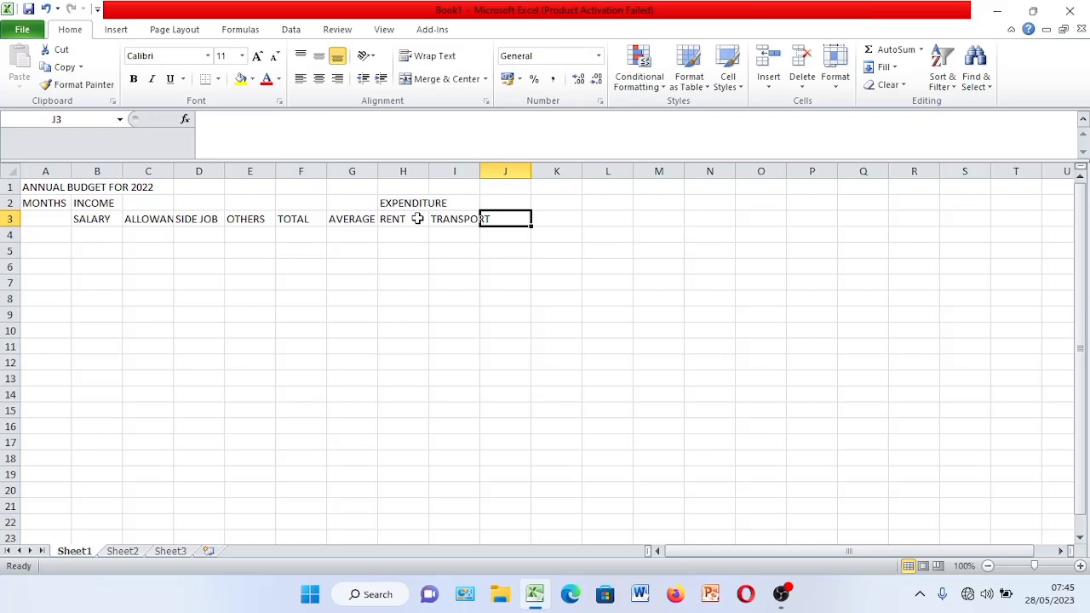
pyautogui.write('FOOD')
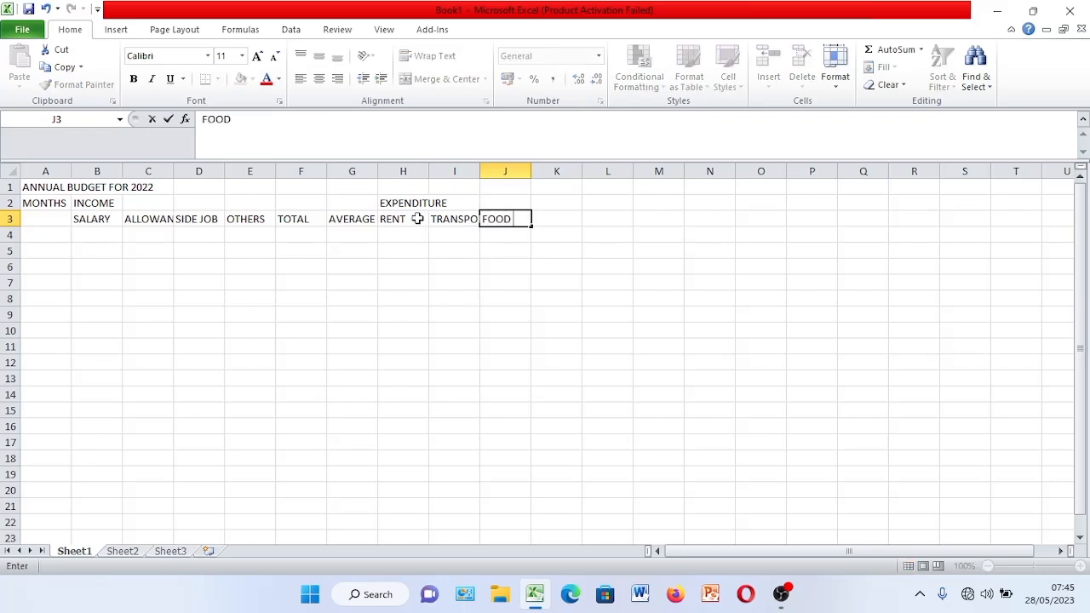
pyautogui.press('Tab')
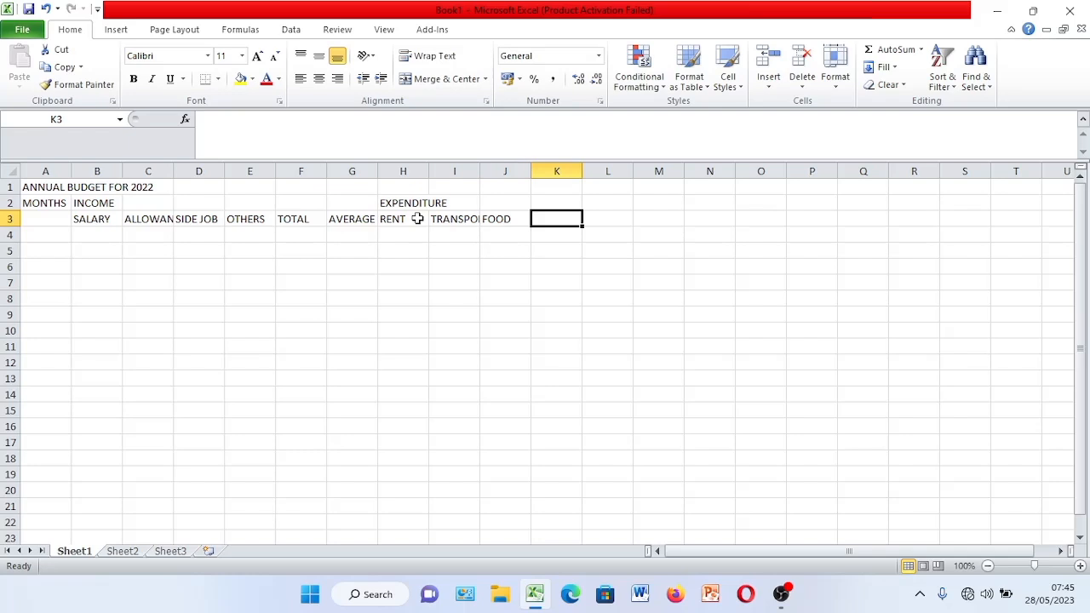
pyautogui.write('WATER')
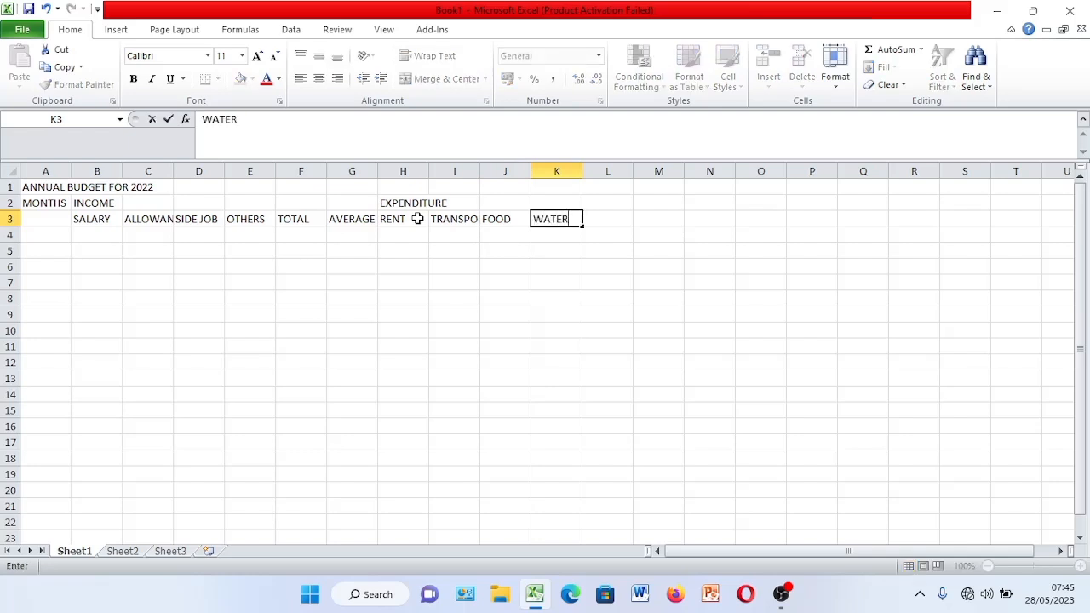
pyautogui.write(' BILLS')
pyautogui.press('Tab')
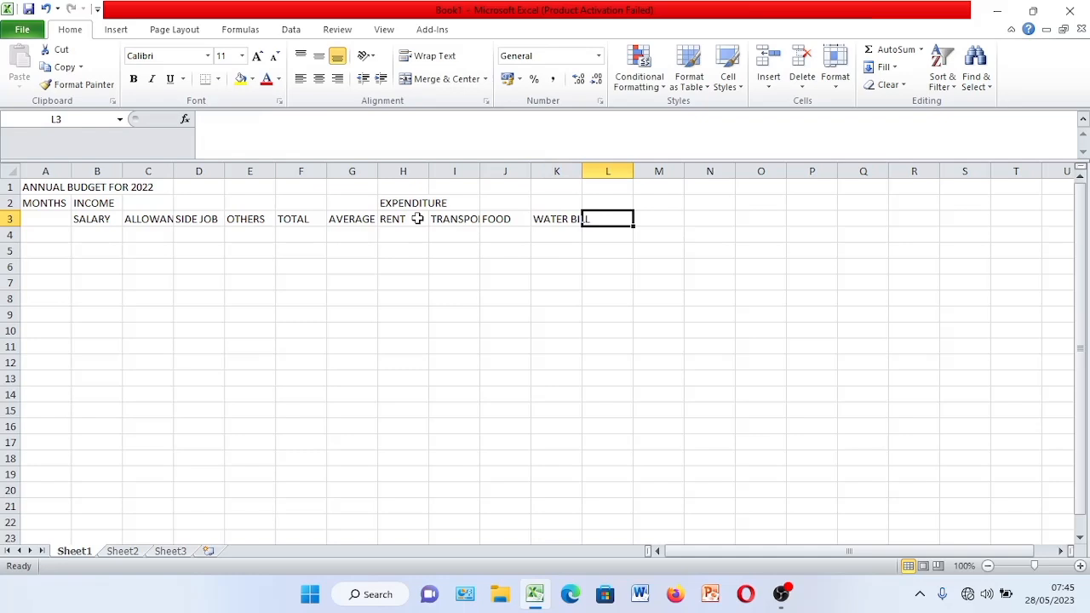
# Fill L3:N3 under the EXPENDITURE heading with the subheadings LIGHT BILL, CLOTHEN and FEES
pyautogui.write('LI')
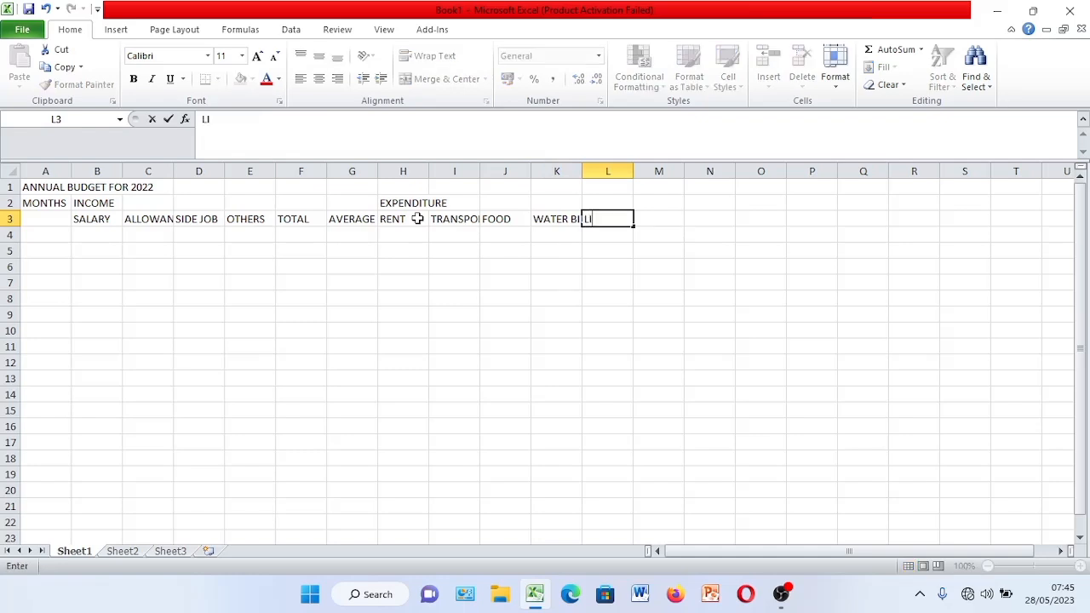
pyautogui.write('GHT BILL')
pyautogui.press('Tab')
pyautogui.write('C')
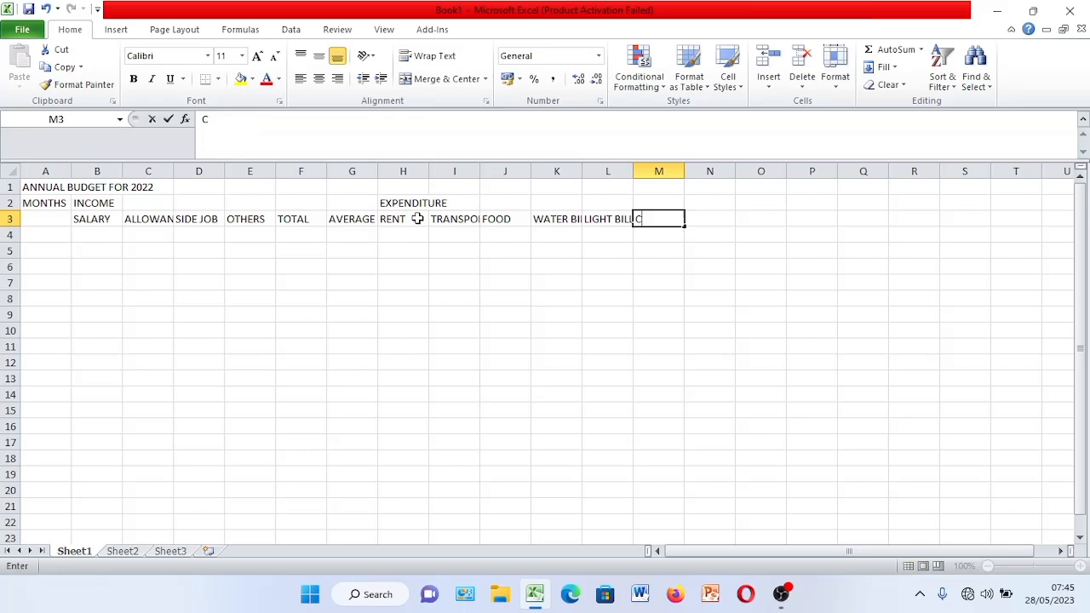
pyautogui.write('LOTHE')
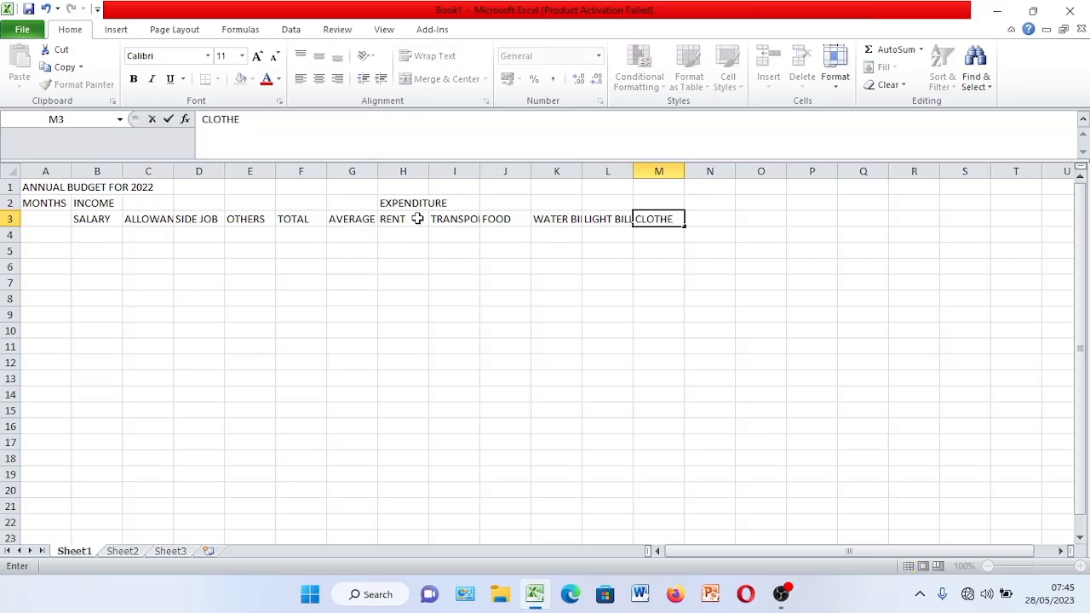
pyautogui.write('N')
pyautogui.press('Tab')
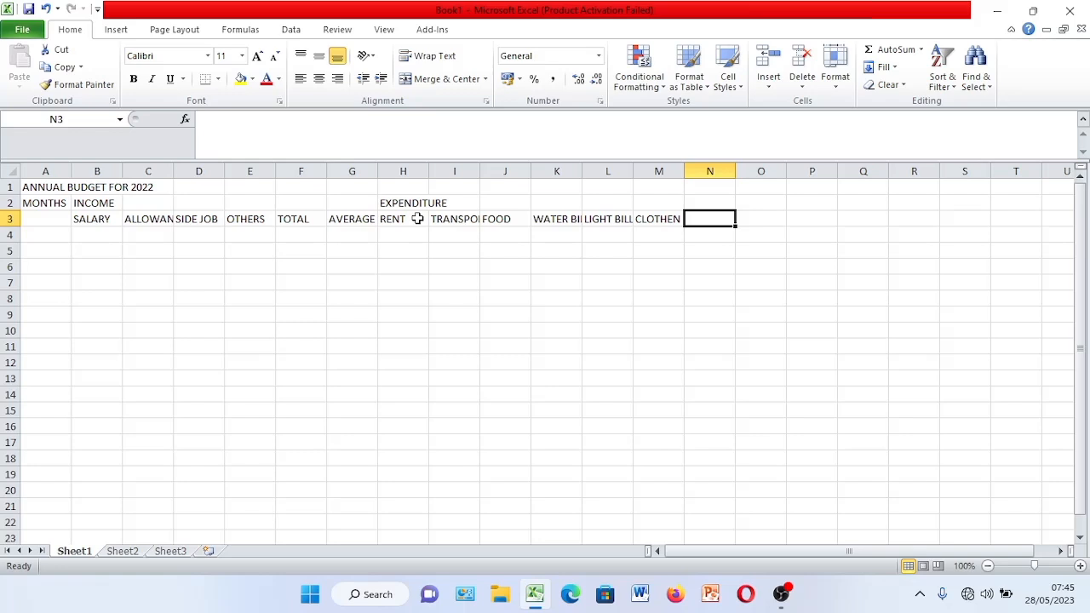
pyautogui.write('FEES')
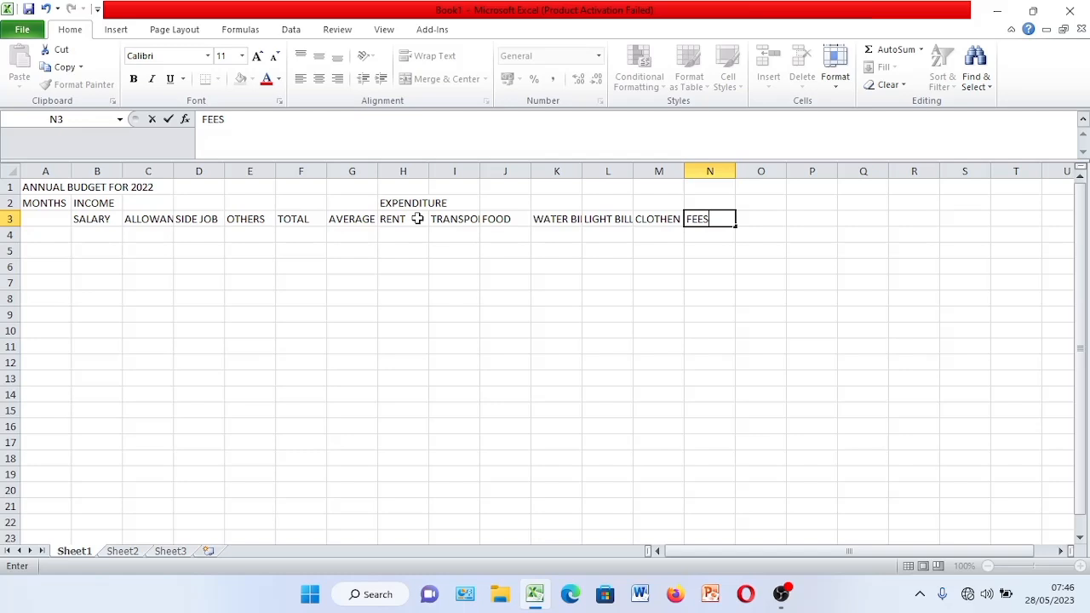
# Review the expenditure subheadings in H3:N3 one cell at a time
pyautogui.click(397, 219)
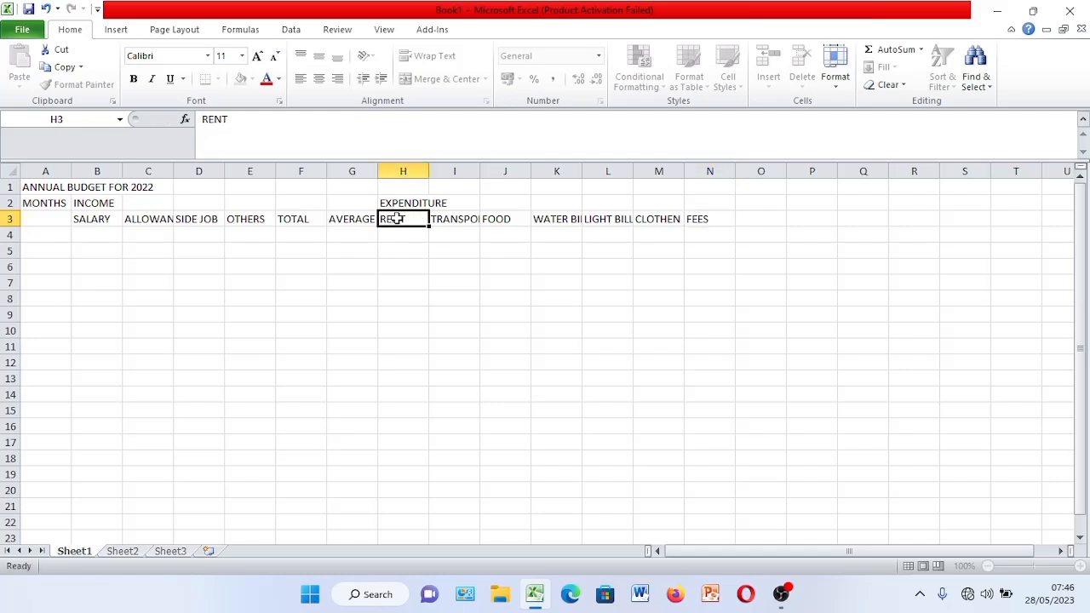
pyautogui.click(446, 220)
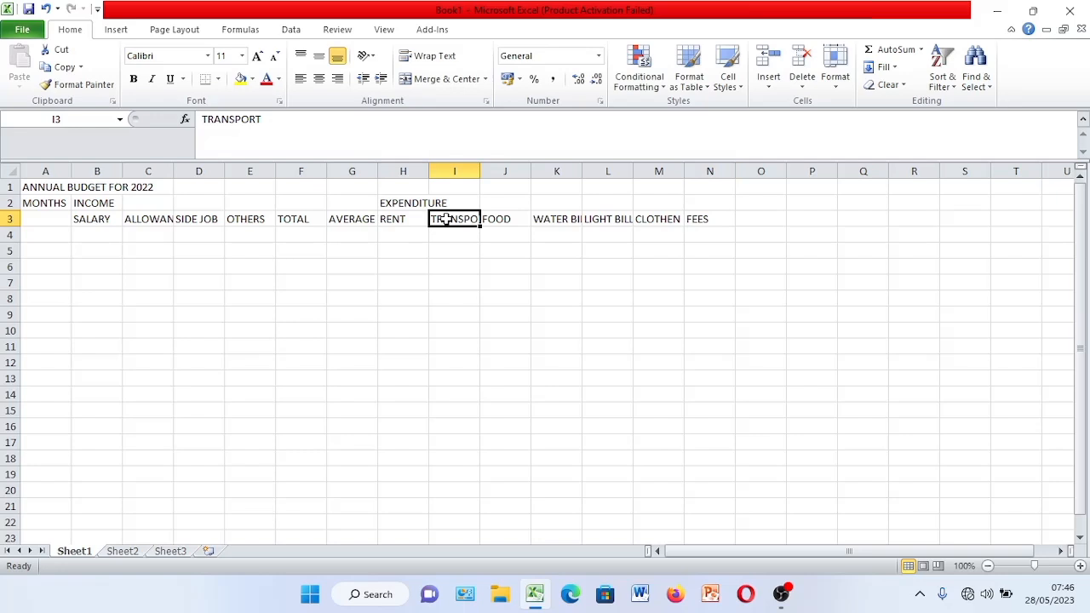
pyautogui.click(499, 219)
pyautogui.click(540, 219)
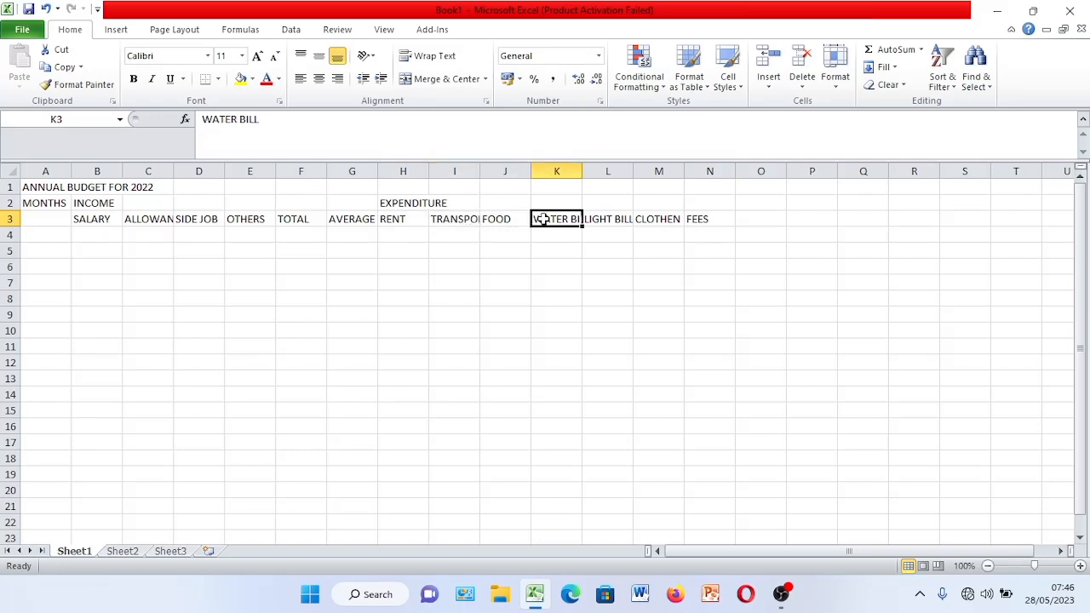
pyautogui.click(609, 219)
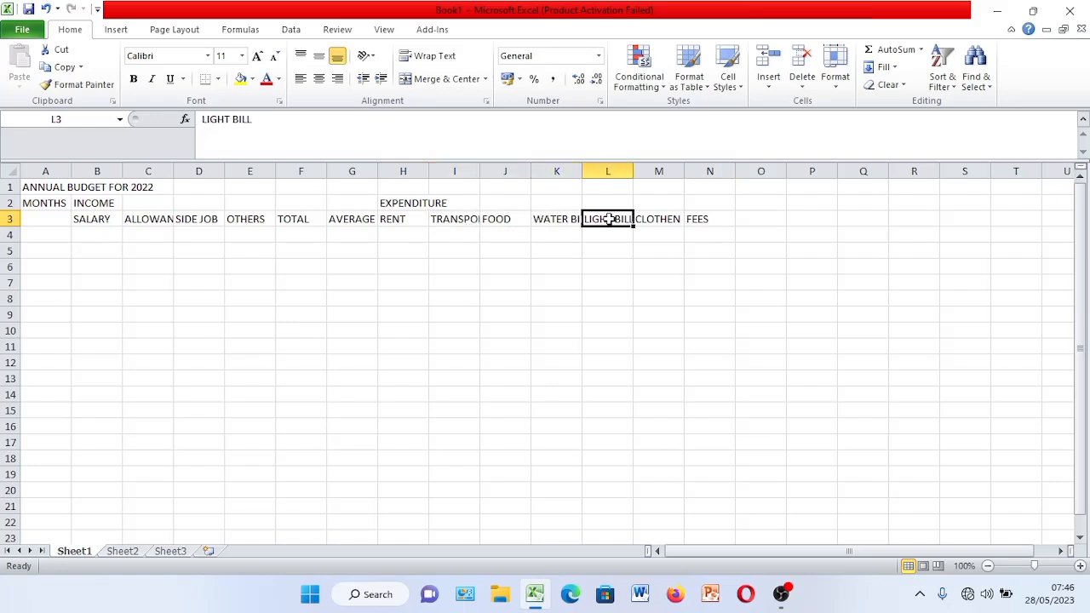
pyautogui.click(654, 219)
pyautogui.click(696, 219)
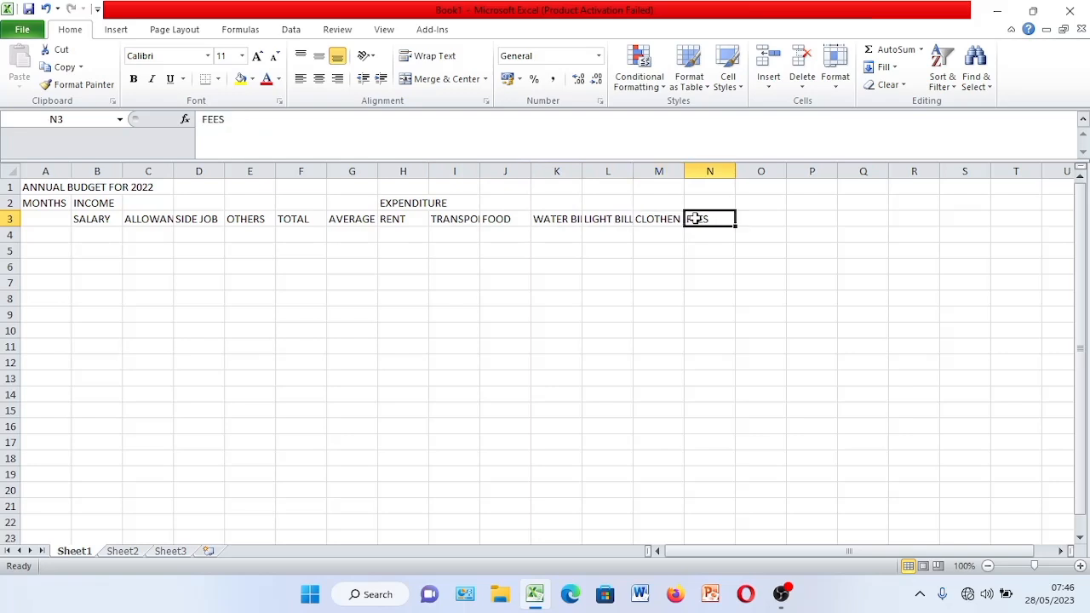
# Add the subheadings TOTAL in cell O3 and AVERAGE in cell P3 to complete the expenditure section
pyautogui.click(767, 218)
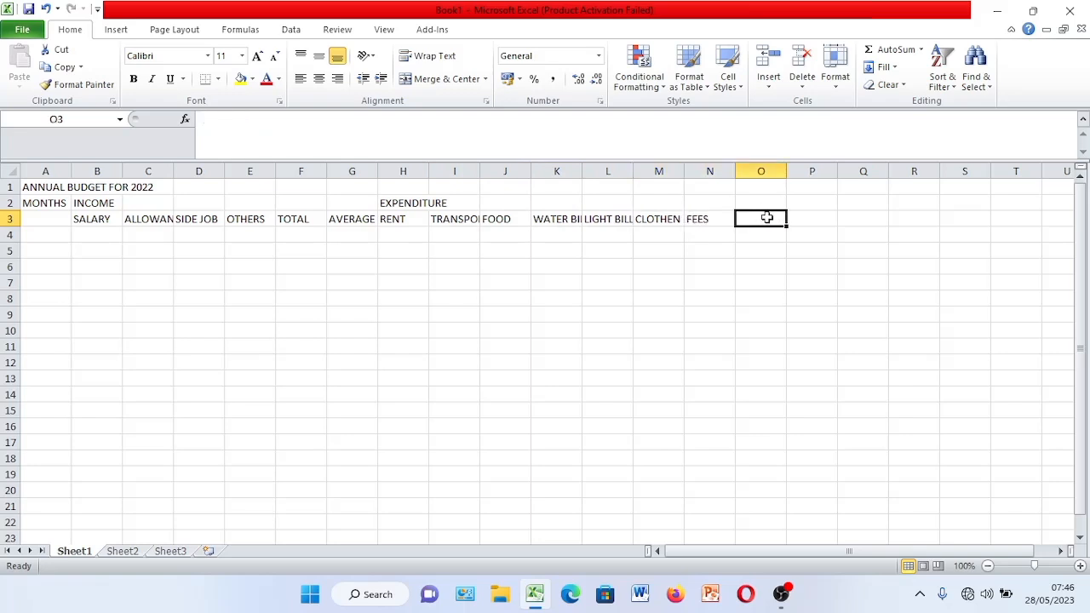
pyautogui.write('TOTAL')
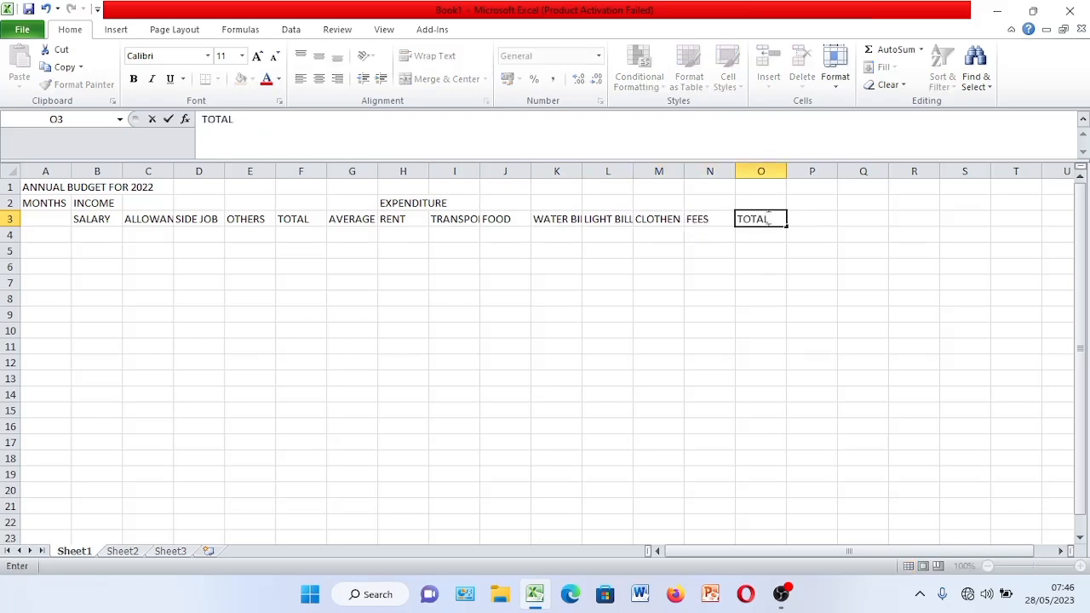
pyautogui.click(818, 219)
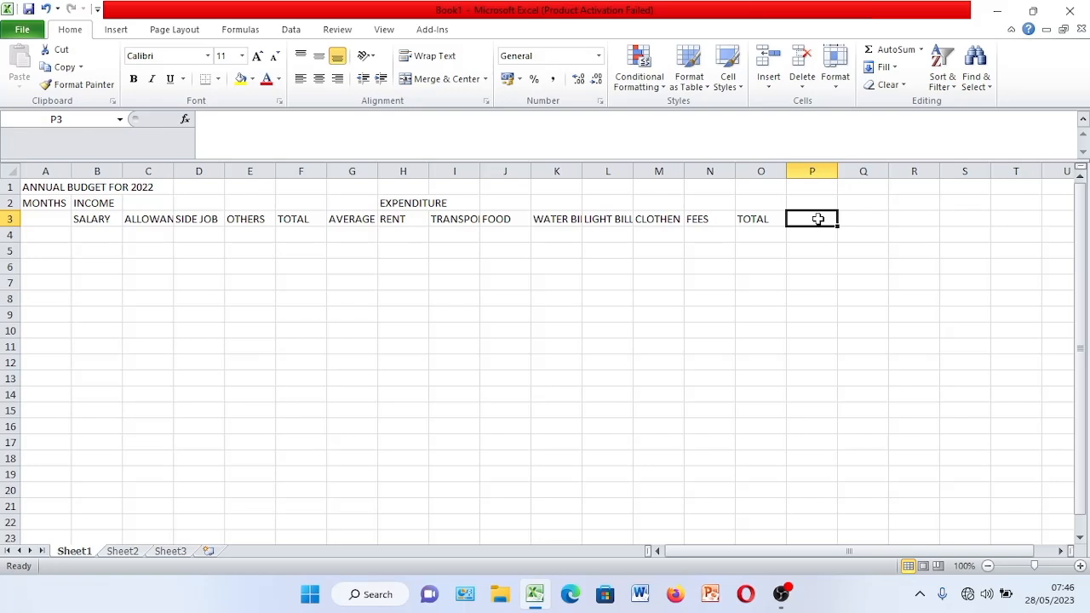
pyautogui.write('AVERA')
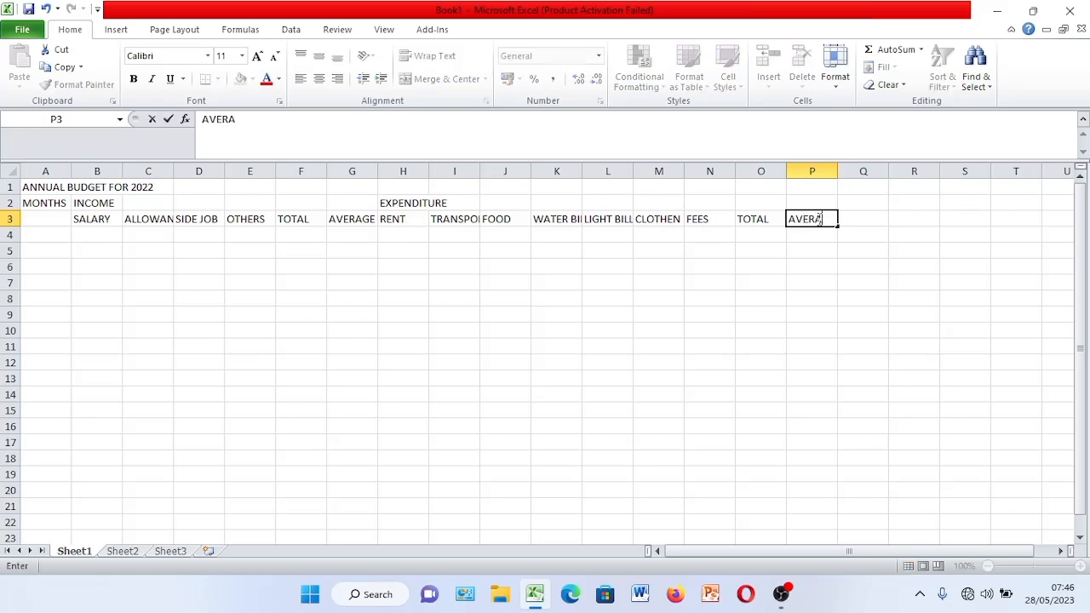
pyautogui.write('GE')
# Enter the heading PROFIT LOSS in cell Q3, with LOSS on a second line within the cell
pyautogui.click(868, 224)
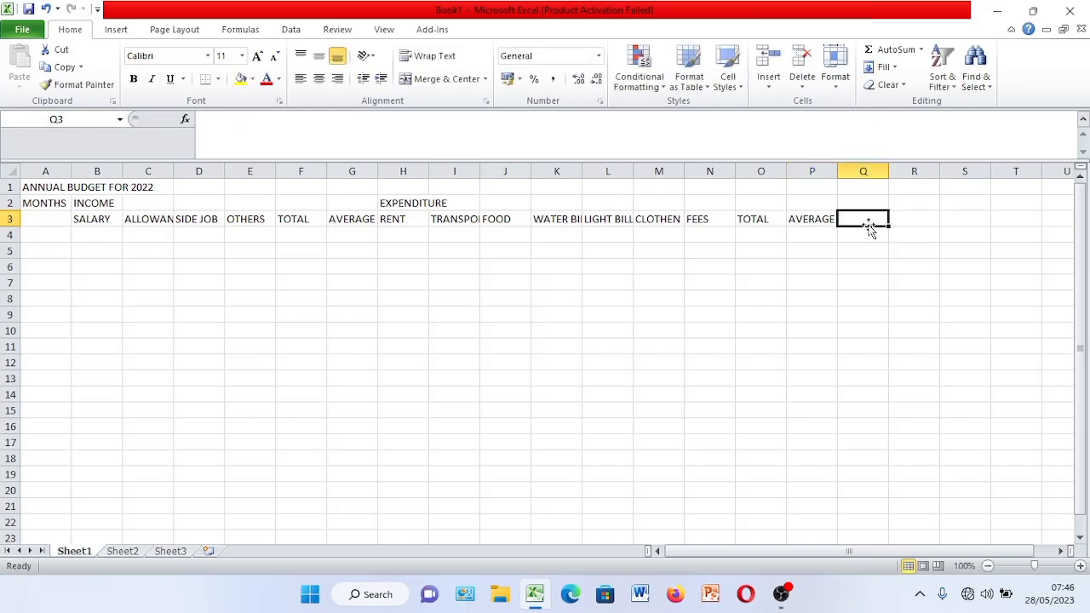
pyautogui.click(866, 206)
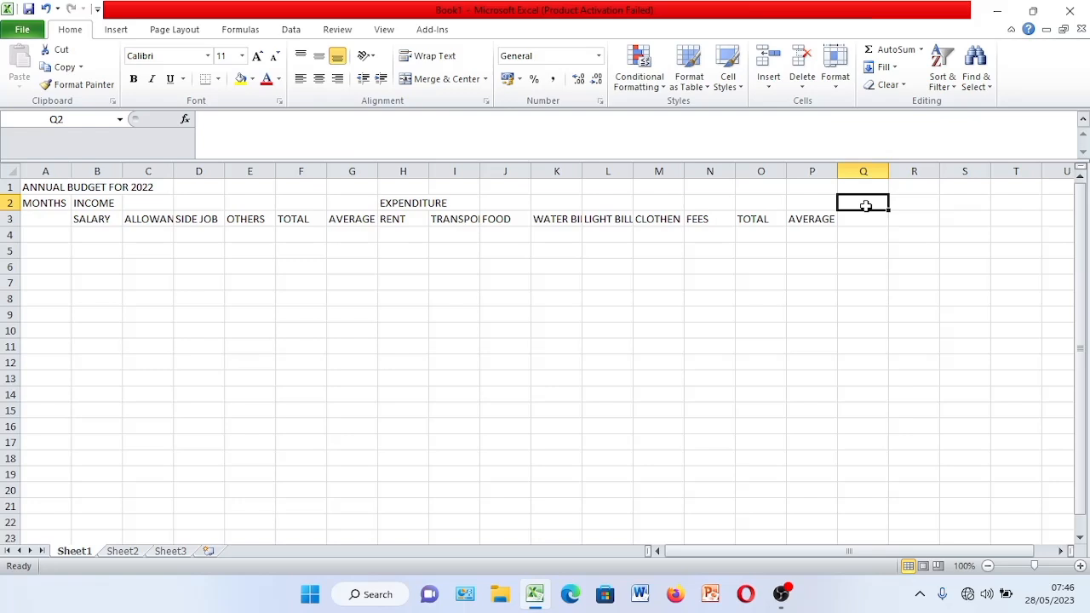
pyautogui.click(872, 221)
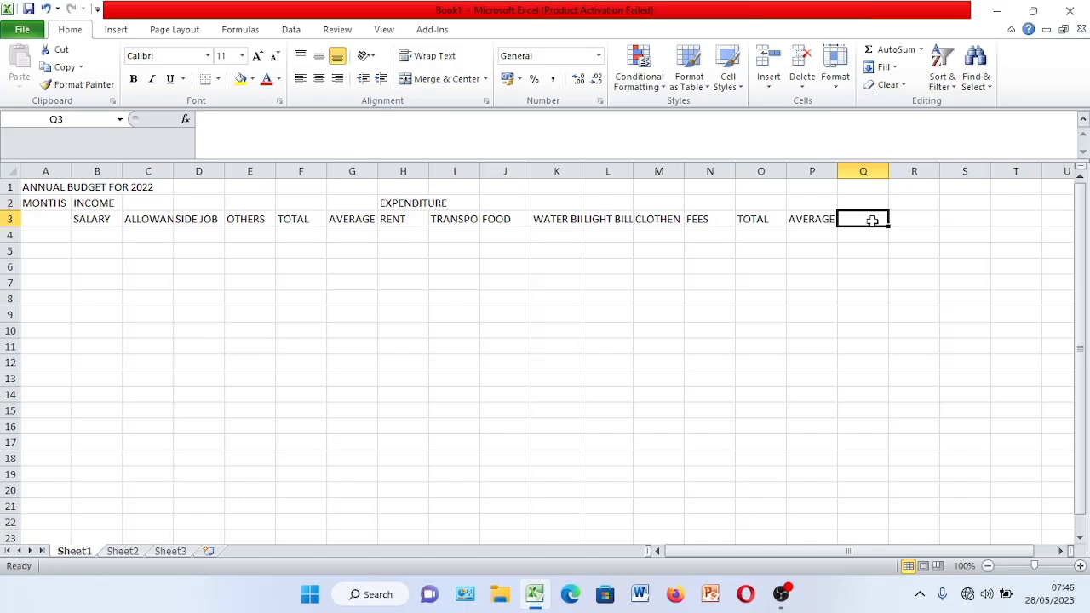
pyautogui.write('PROFIT')
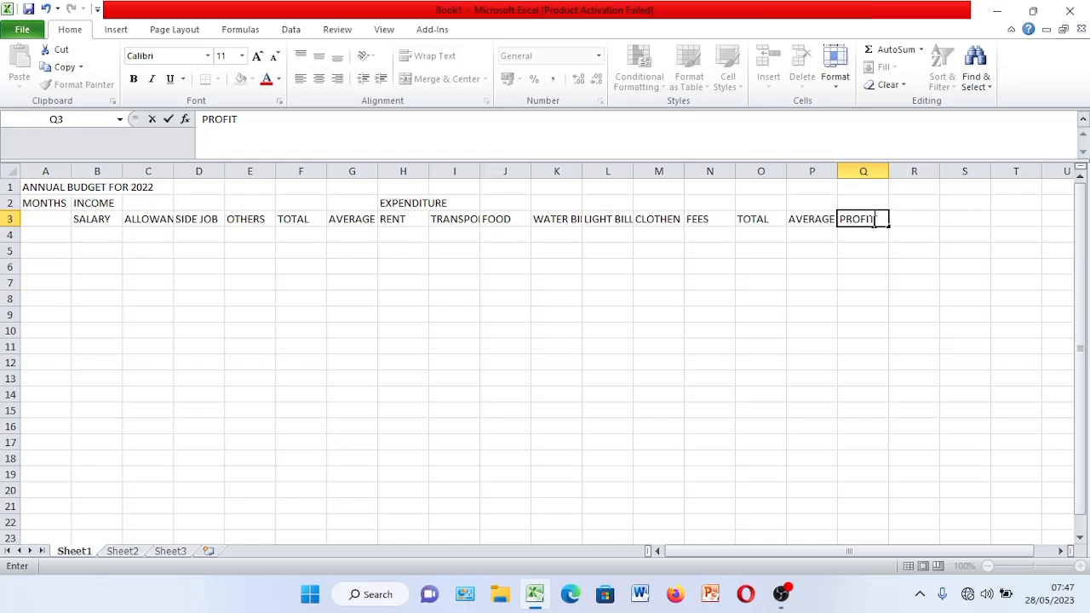
pyautogui.hotkey('alt', 'Return')
pyautogui.write('LOSS')
pyautogui.press('Tab')
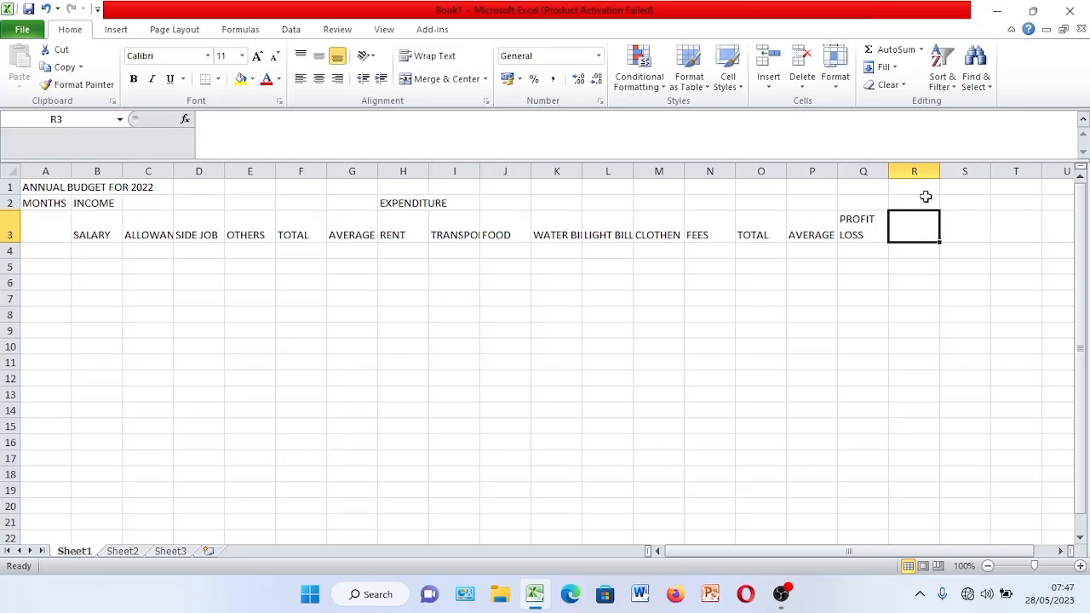
# Merge and center the title ANNUAL BUDGET FOR 2022 across A1:Q1
pyautogui.click(35, 189)
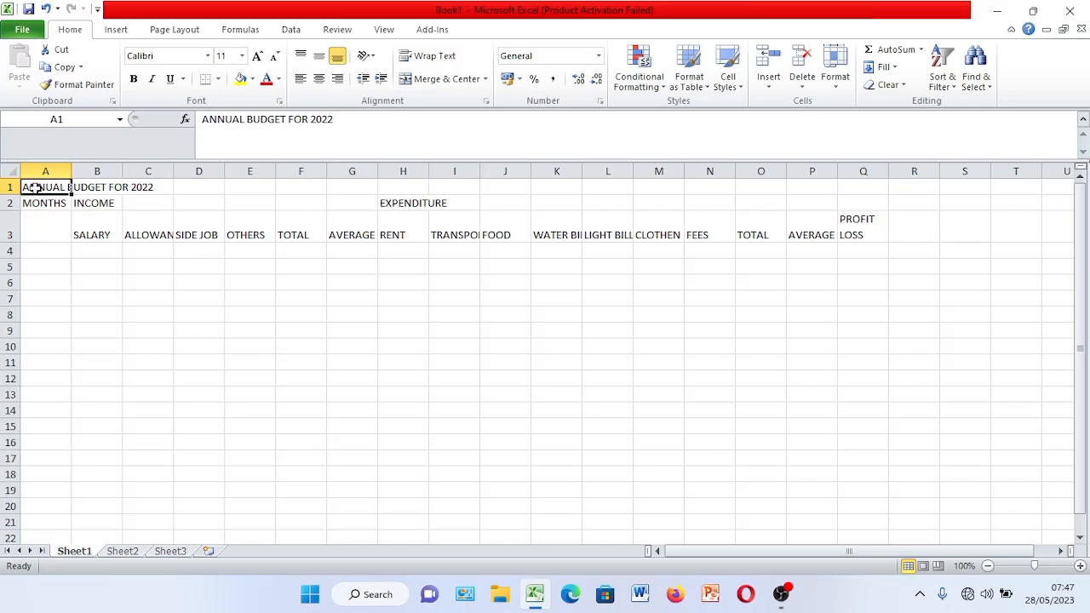
pyautogui.hotkey('shift', 'Right')
pyautogui.hotkey('shift', 'Right')
pyautogui.hotkey('shift', 'Right')
pyautogui.hotkey('shift', 'Right')
pyautogui.hotkey('shift', 'Right')
pyautogui.hotkey('shift', 'Right')
pyautogui.hotkey('shift', 'Right')
pyautogui.hotkey('shift', 'Right')
pyautogui.hotkey('shift', 'Right')
pyautogui.hotkey('shift', 'Right')
pyautogui.hotkey('shift', 'Right')
pyautogui.hotkey('shift', 'Right')
pyautogui.hotkey('shift', 'Right')
pyautogui.hotkey('shift', 'Right')
pyautogui.hotkey('shift', 'Right')
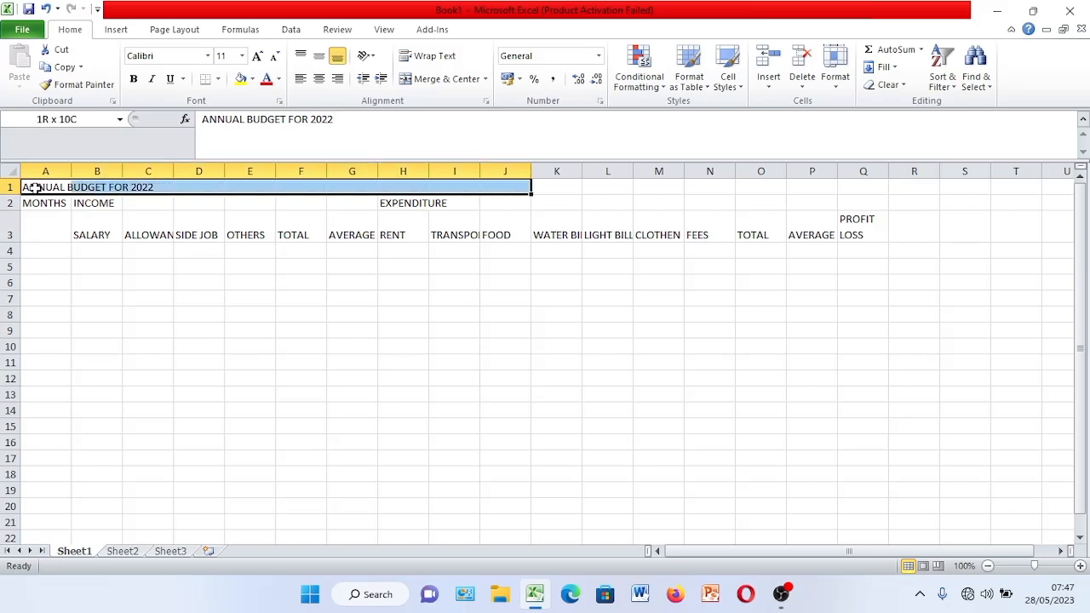
pyautogui.hotkey('shift', 'Right')
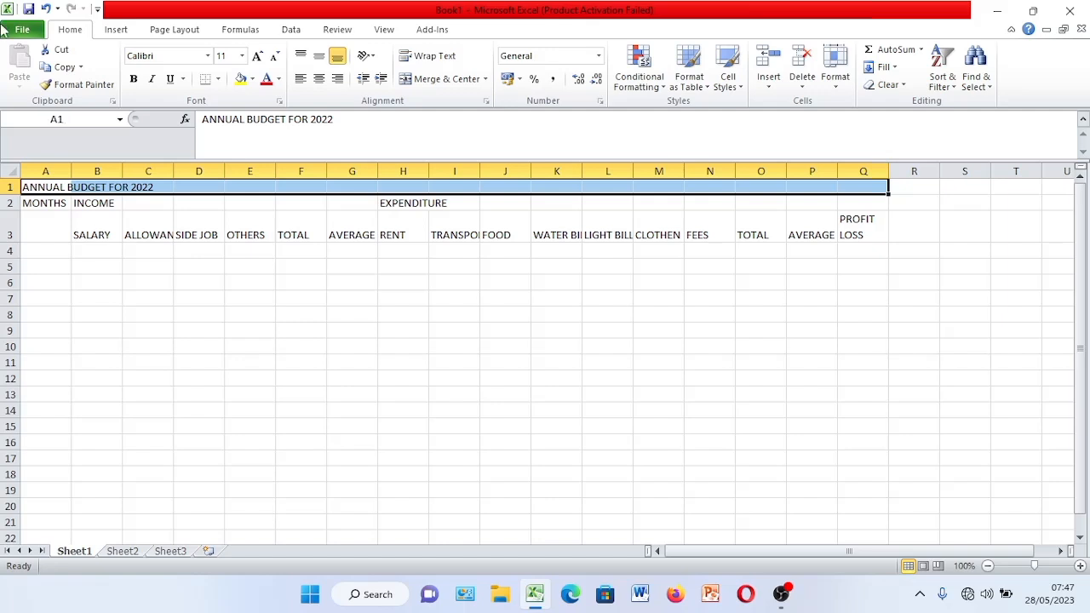
pyautogui.click(431, 82)
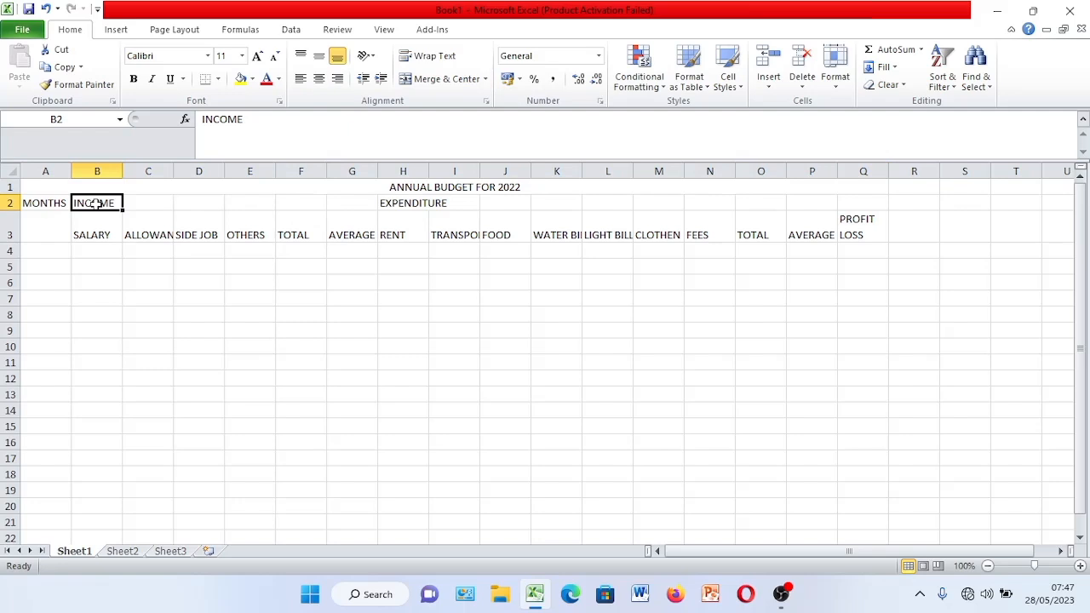
# Merge and center the INCOME heading across B2:G2
pyautogui.hotkey('shift', 'Right')
pyautogui.hotkey('shift', 'Right')
pyautogui.hotkey('shift', 'Right')
pyautogui.hotkey('shift', 'Right')
pyautogui.hotkey('shift', 'Right')
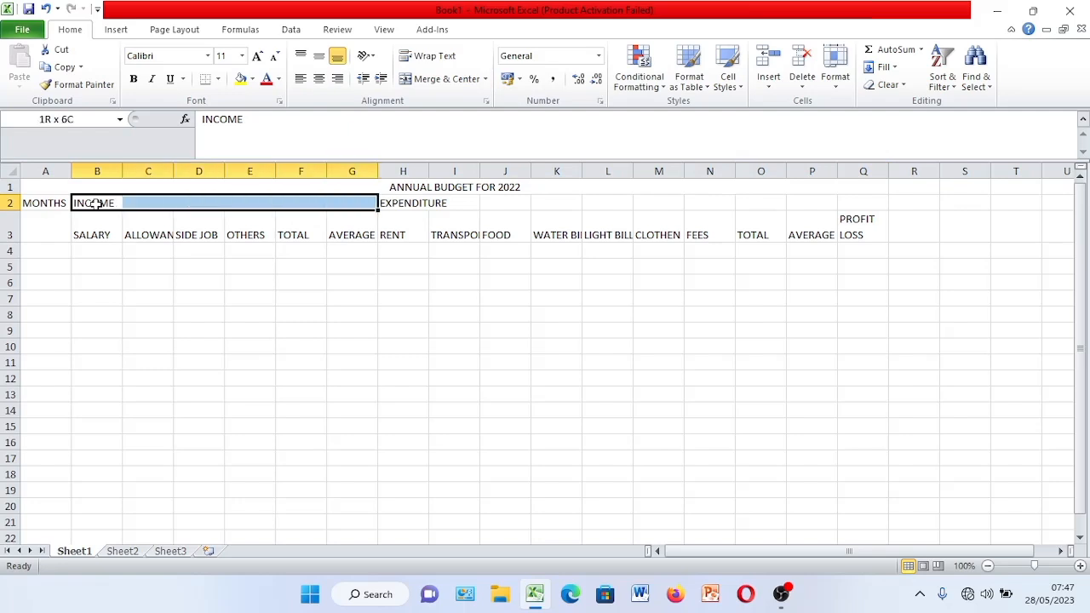
pyautogui.click(442, 79)
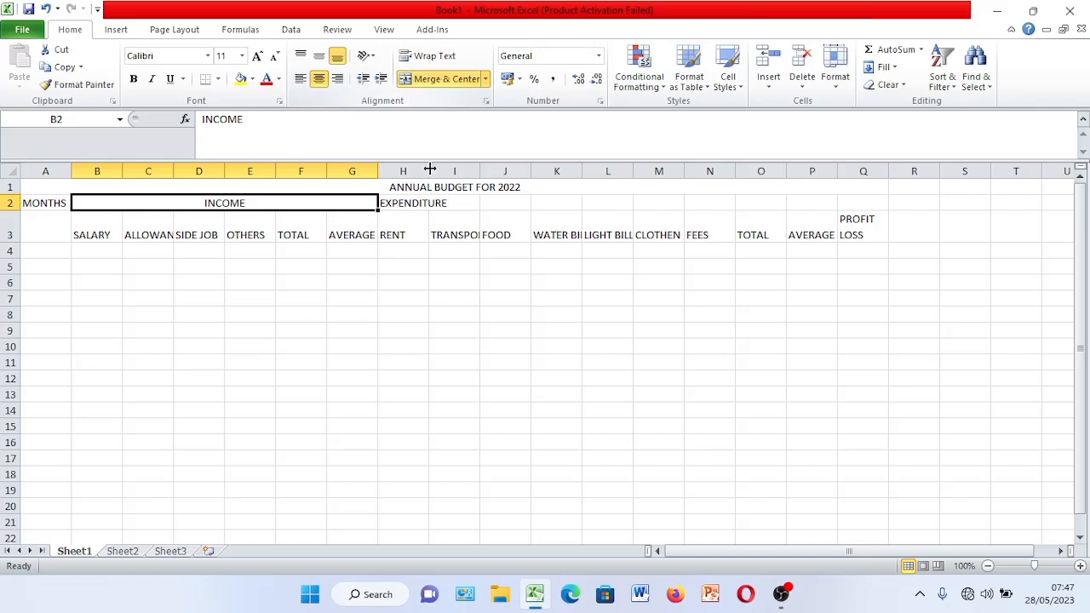
# Merge and center the EXPENDITURE heading across H2:P2
pyautogui.click(411, 203)
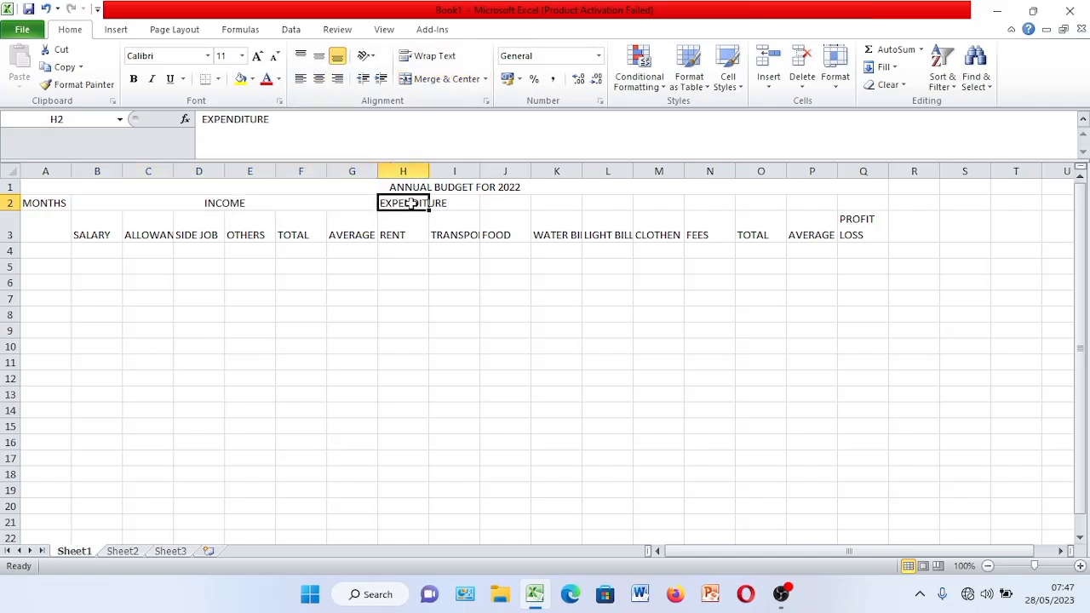
pyautogui.hotkey('shift', 'Right')
pyautogui.hotkey('shift', 'Right')
pyautogui.hotkey('shift', 'Right')
pyautogui.hotkey('shift', 'Right')
pyautogui.hotkey('shift', 'Right')
pyautogui.hotkey('shift', 'Right')
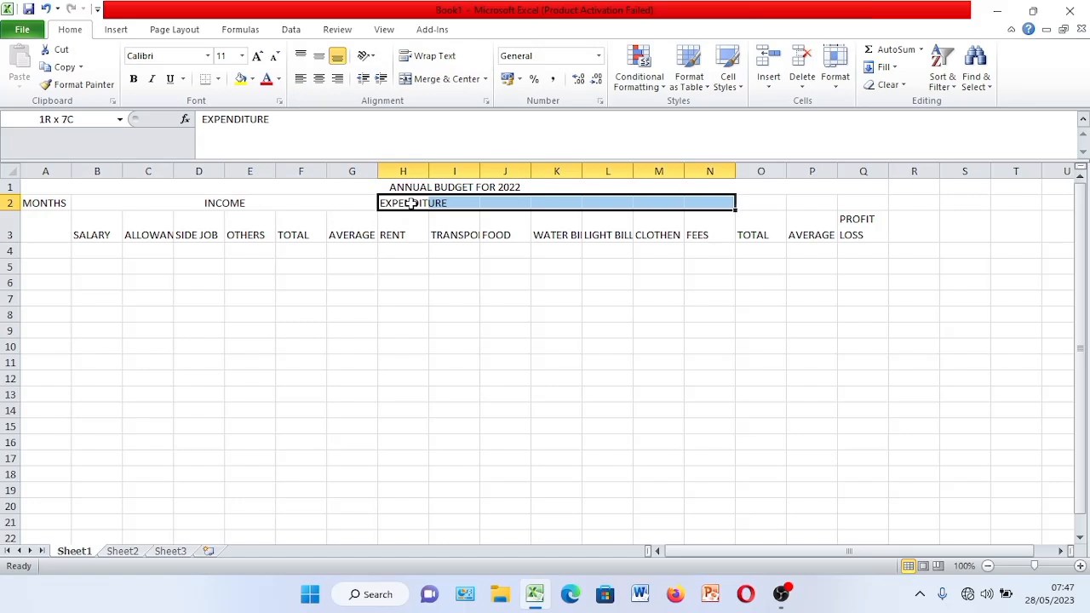
pyautogui.hotkey('shift', 'Right')
pyautogui.hotkey('shift', 'Right')
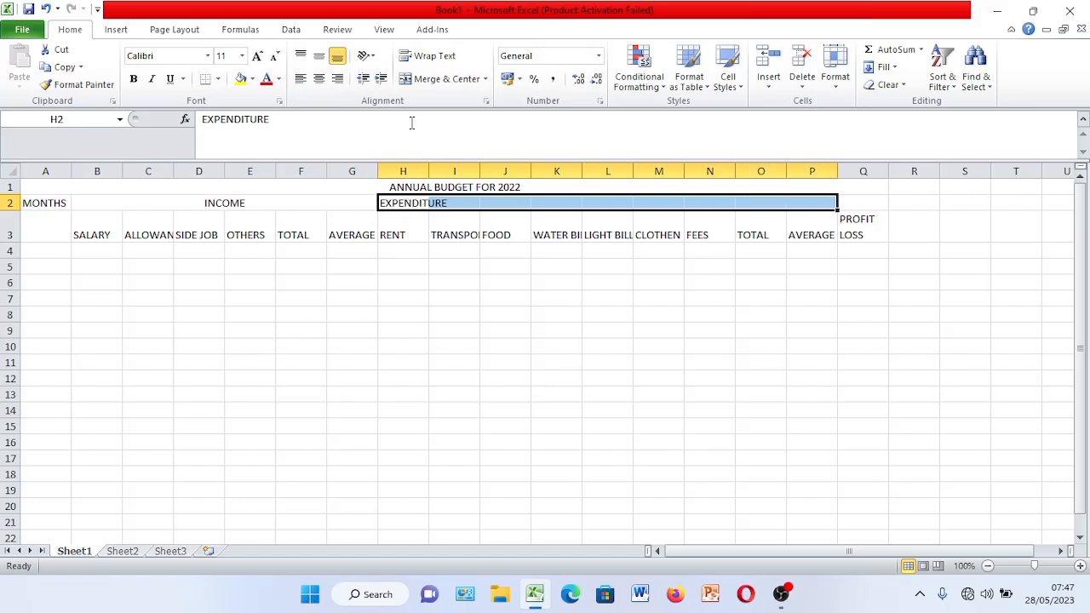
pyautogui.click(448, 79)
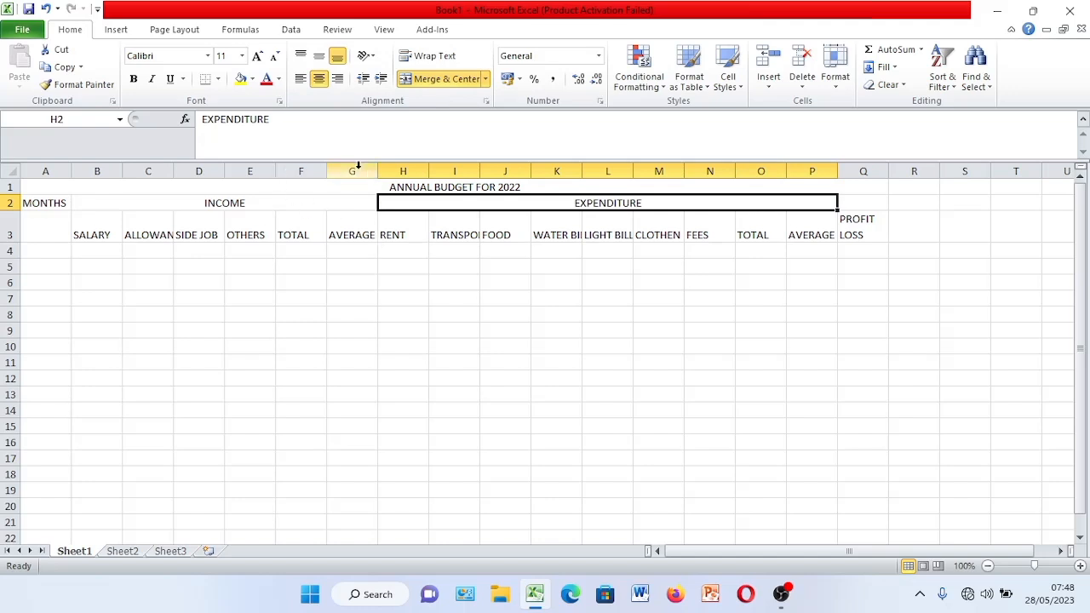
# Merge and center the MONTHS heading over A2:A3 and align it vertically to the middle
pyautogui.click(343, 208)
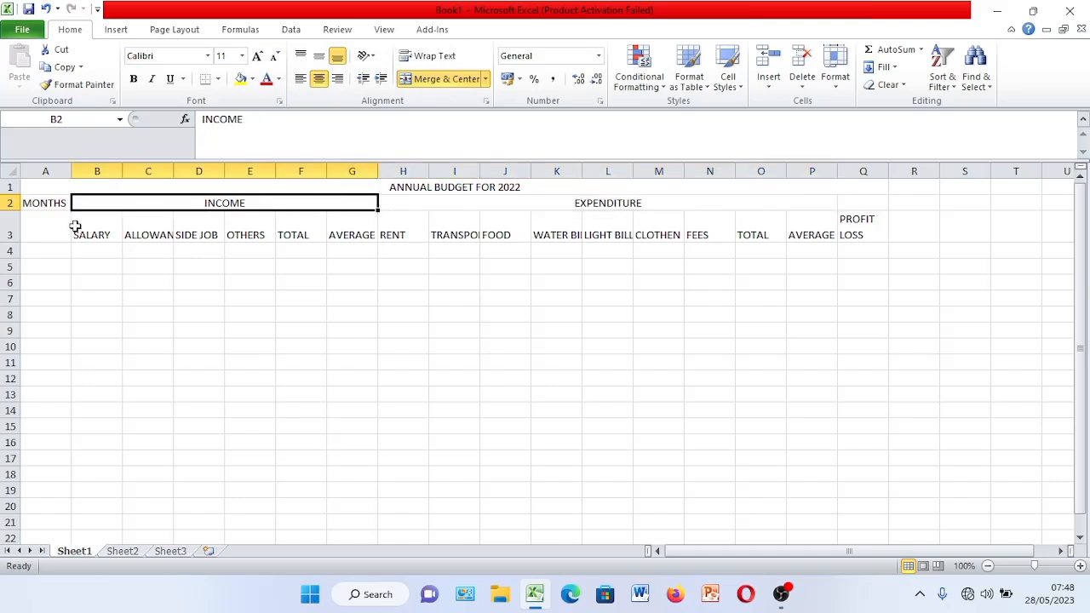
pyautogui.moveTo(54, 224); pyautogui.dragTo(49, 202)
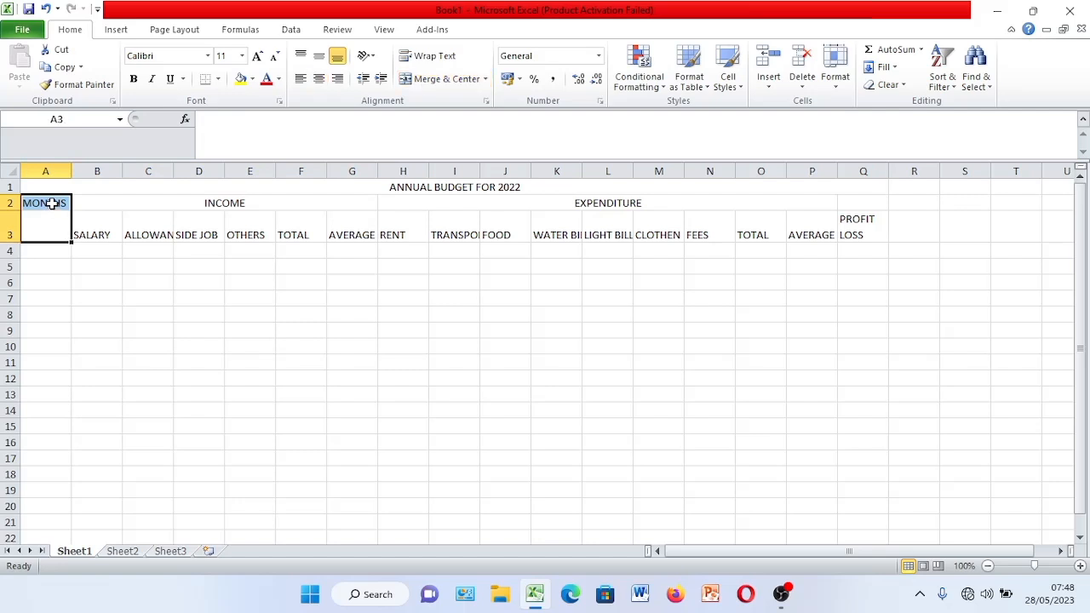
pyautogui.click(446, 78)
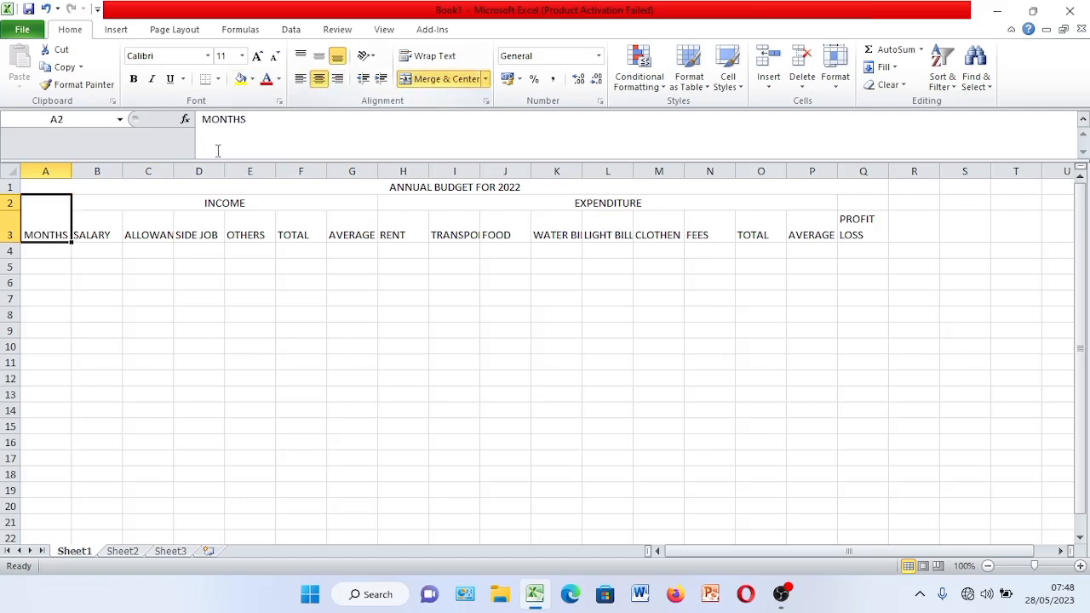
pyautogui.click(321, 56)
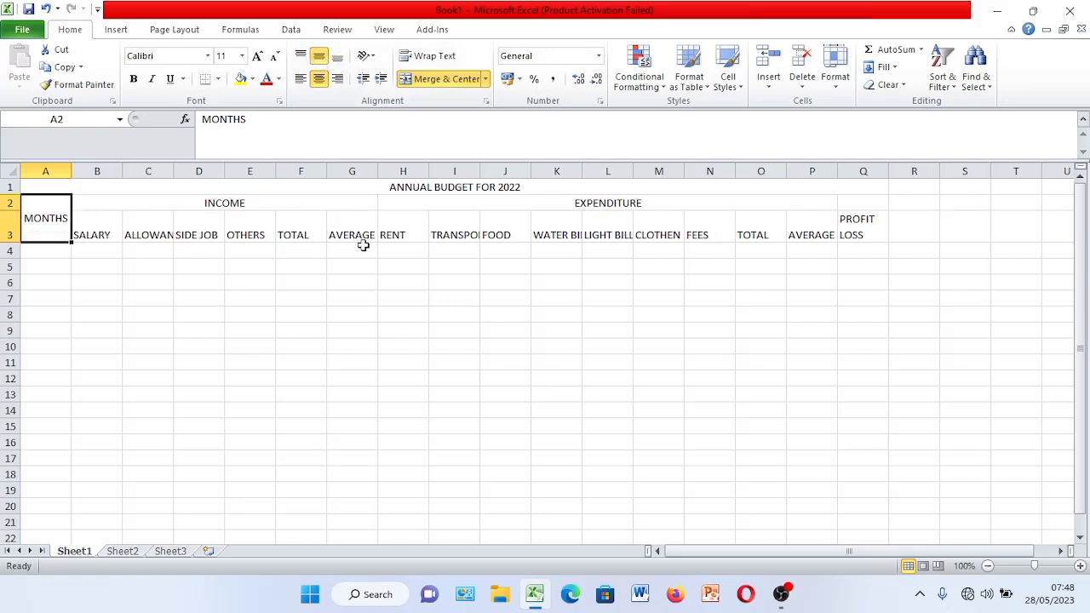
# Fill A4:A15 with the months JANUARY to DECEMBER and widen column A to fit the names
pyautogui.click(858, 236)
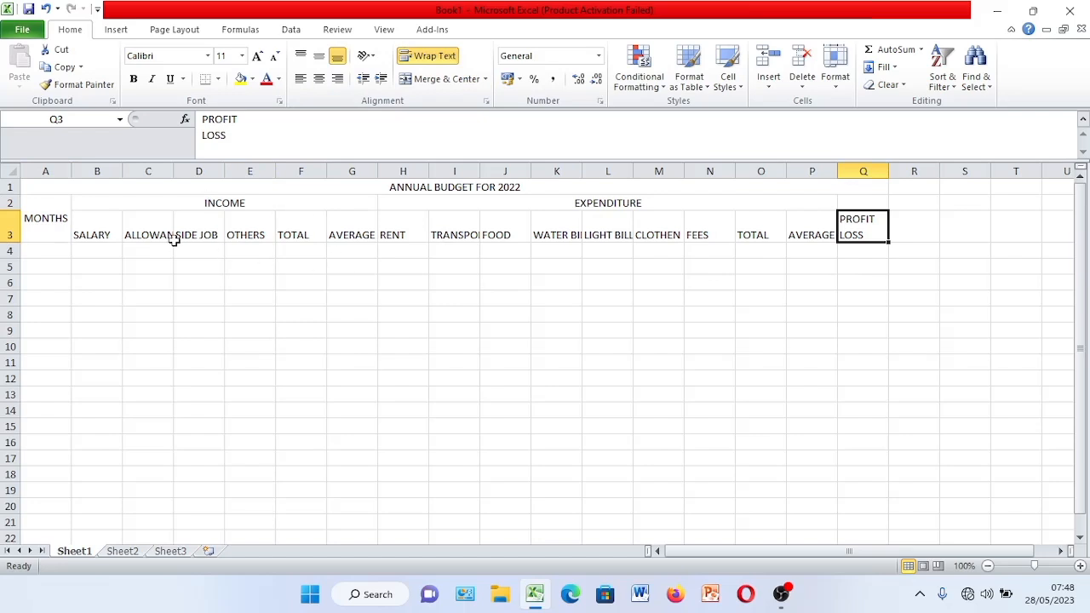
pyautogui.click(36, 250)
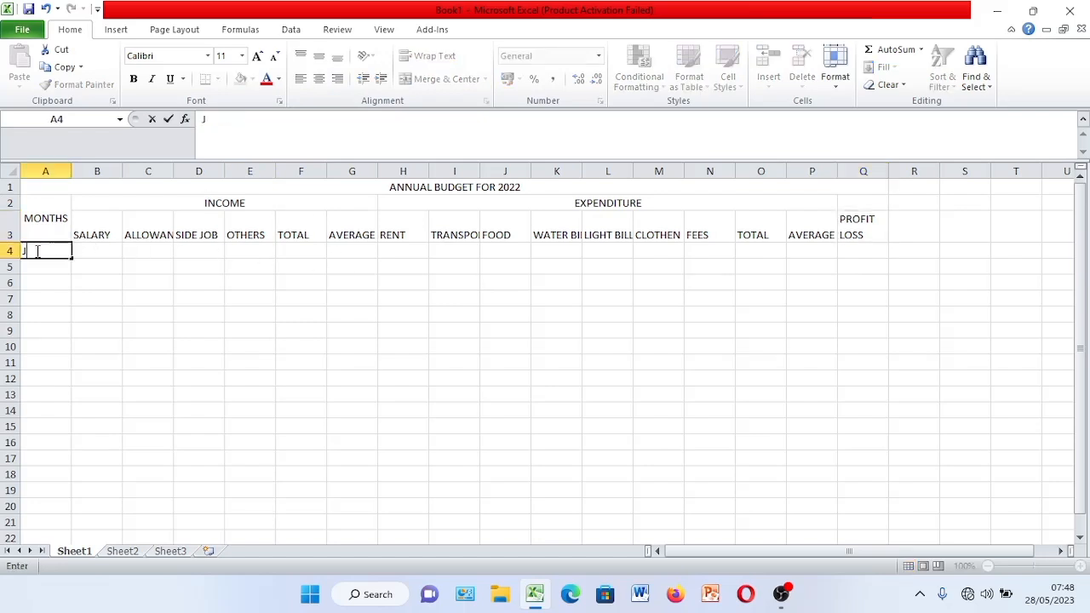
pyautogui.write('JANUARY')
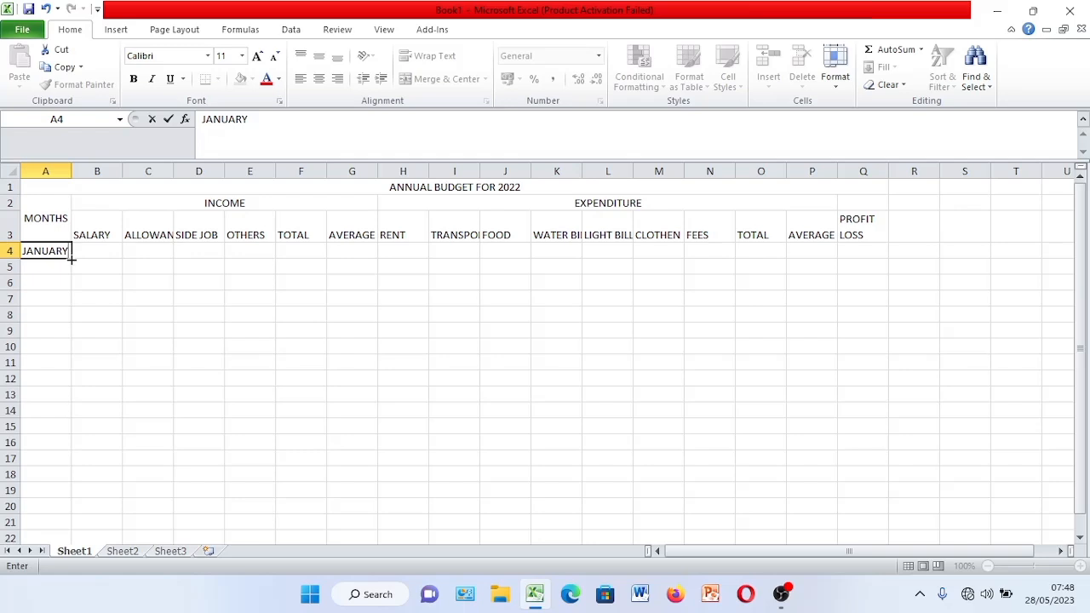
pyautogui.moveTo(72, 259); pyautogui.dragTo(52, 440)
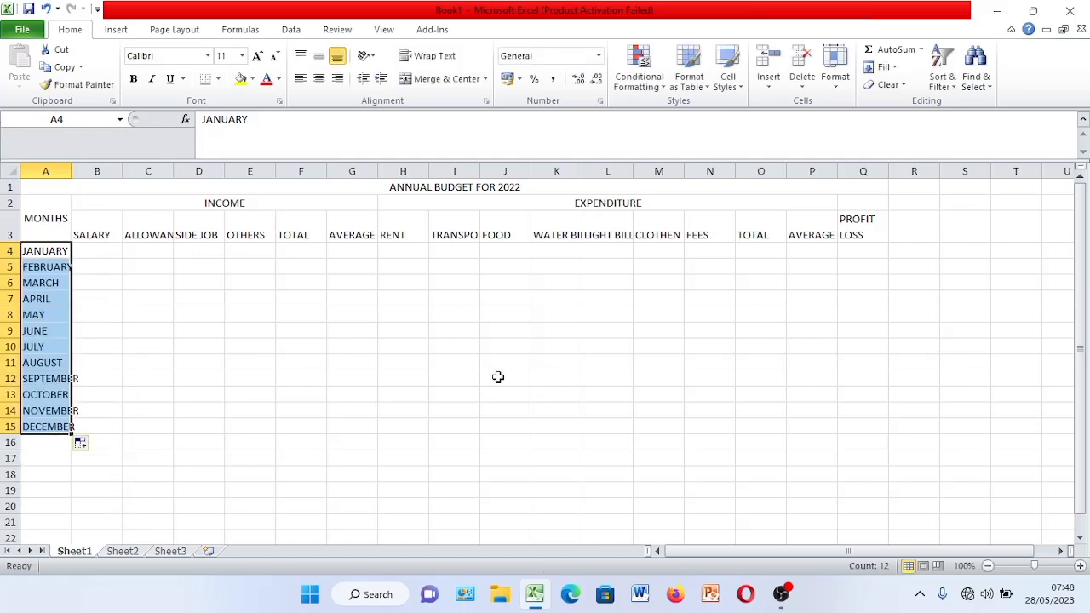
pyautogui.click(426, 356)
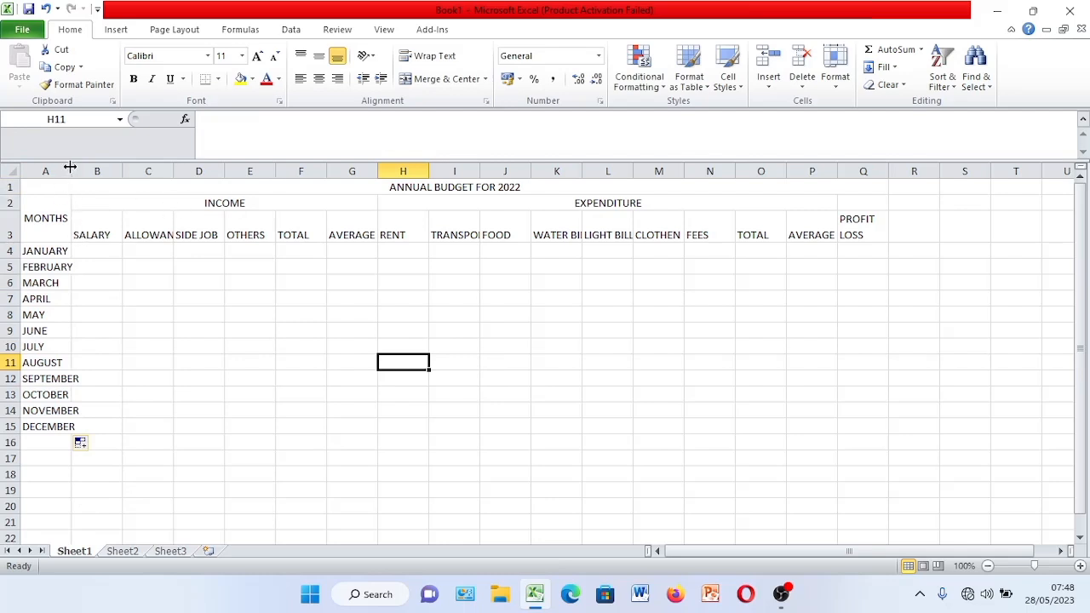
pyautogui.moveTo(71, 169); pyautogui.dragTo(94, 171)
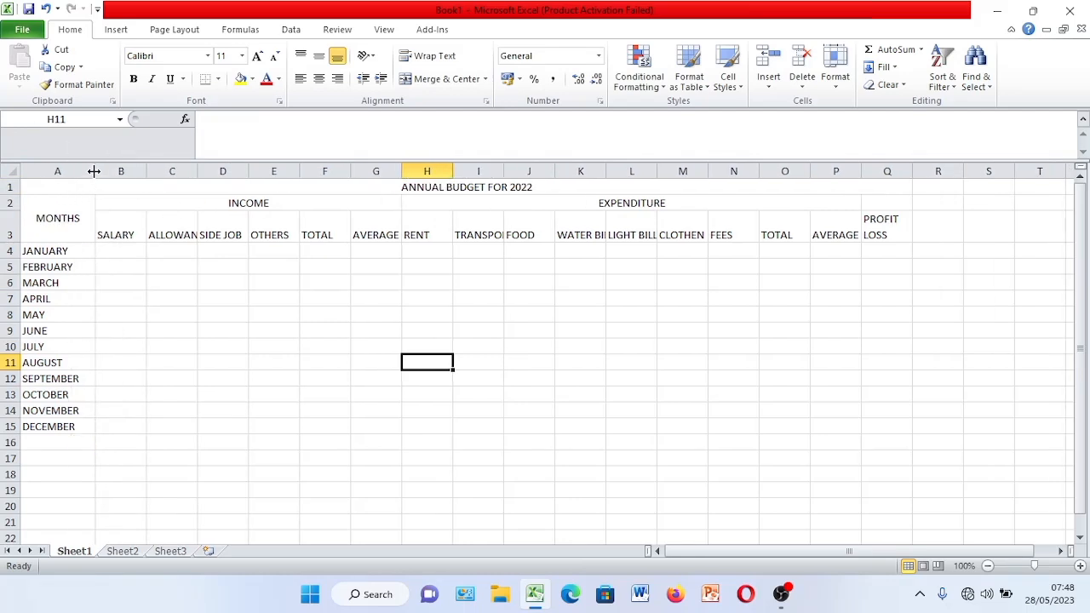
# Set the font of the title ANNUAL BUDGET FOR 2022 to Rockwell Extra Bold
pyautogui.click(443, 188)
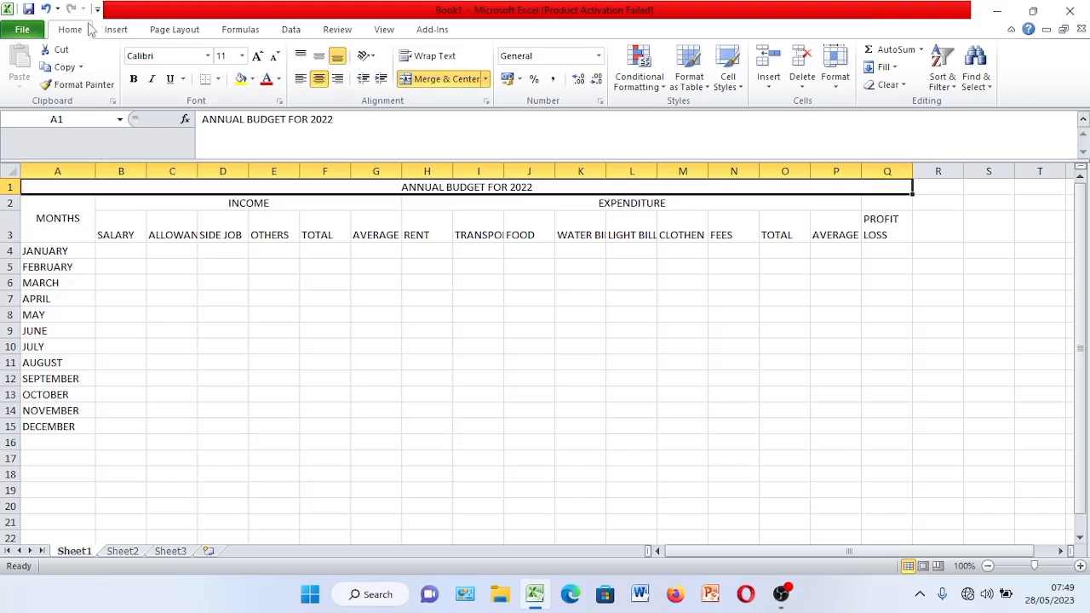
pyautogui.click(208, 56)
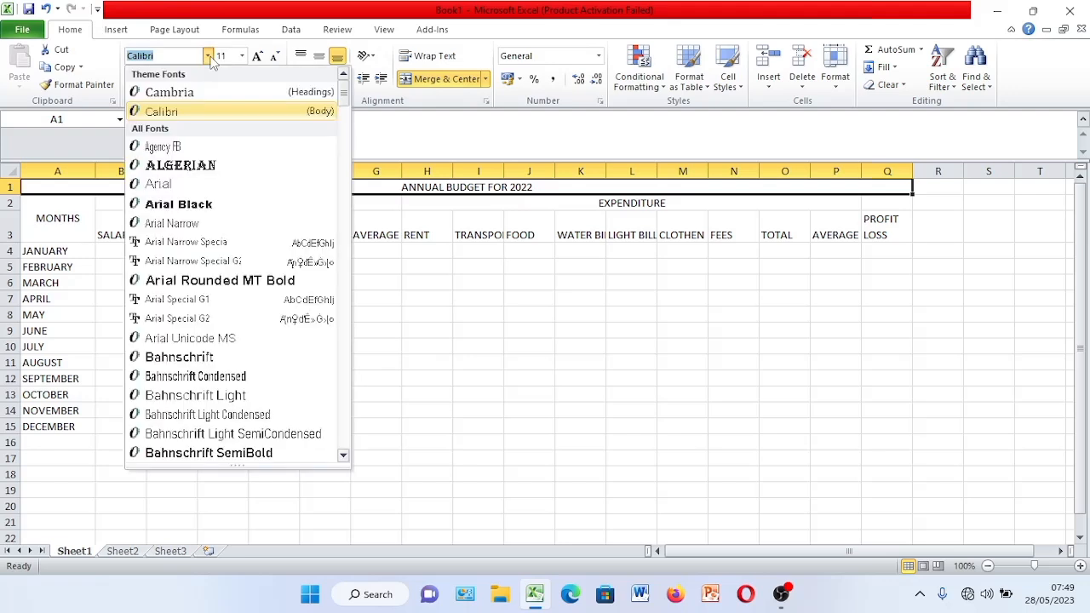
pyautogui.write('Ro')
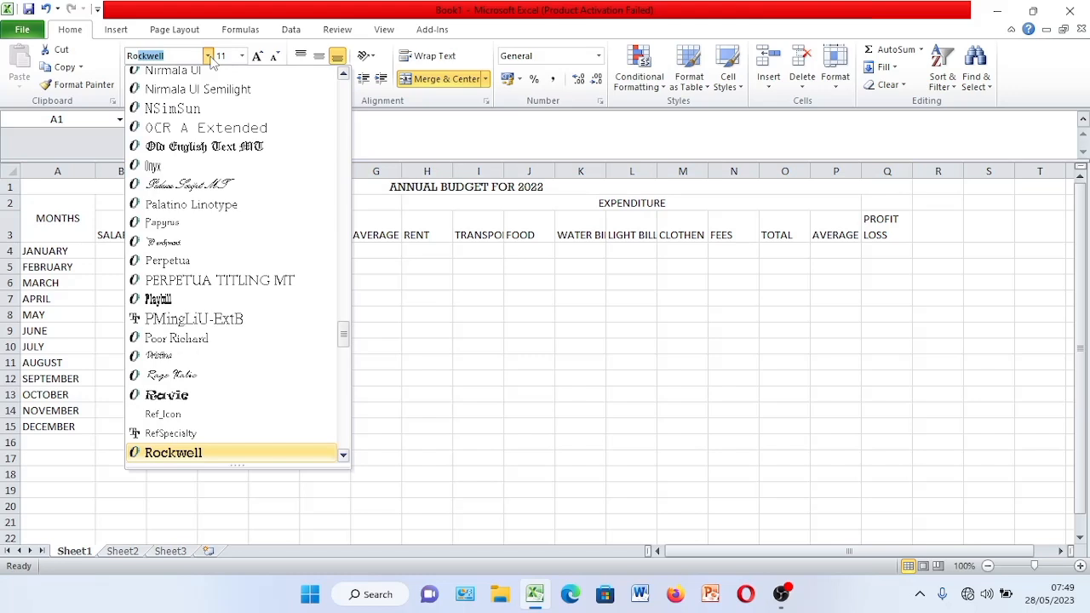
pyautogui.write('ck')
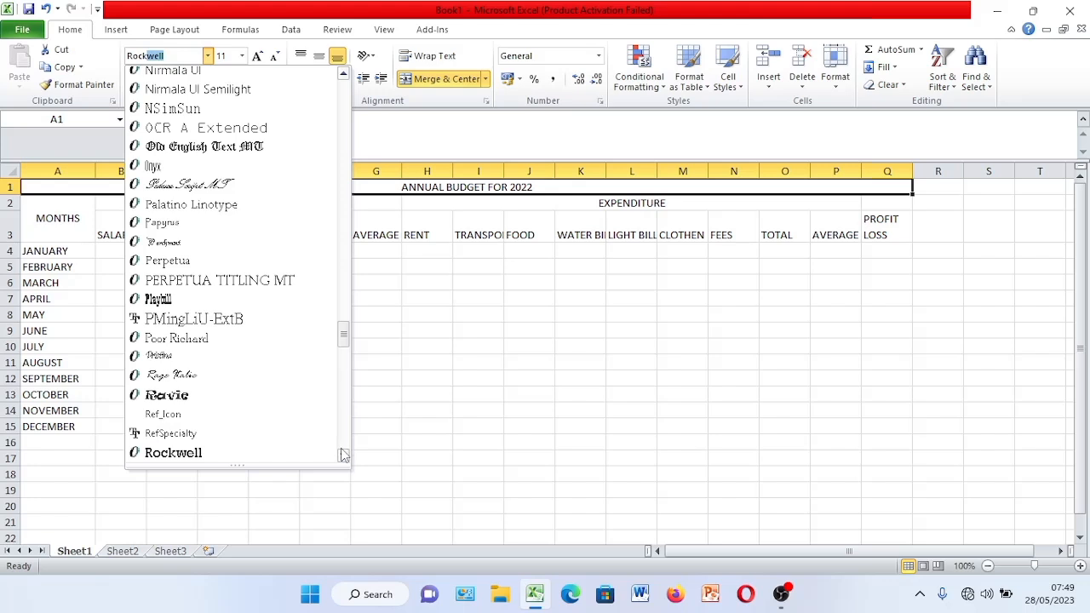
pyautogui.scroll(-7, 343, 455)
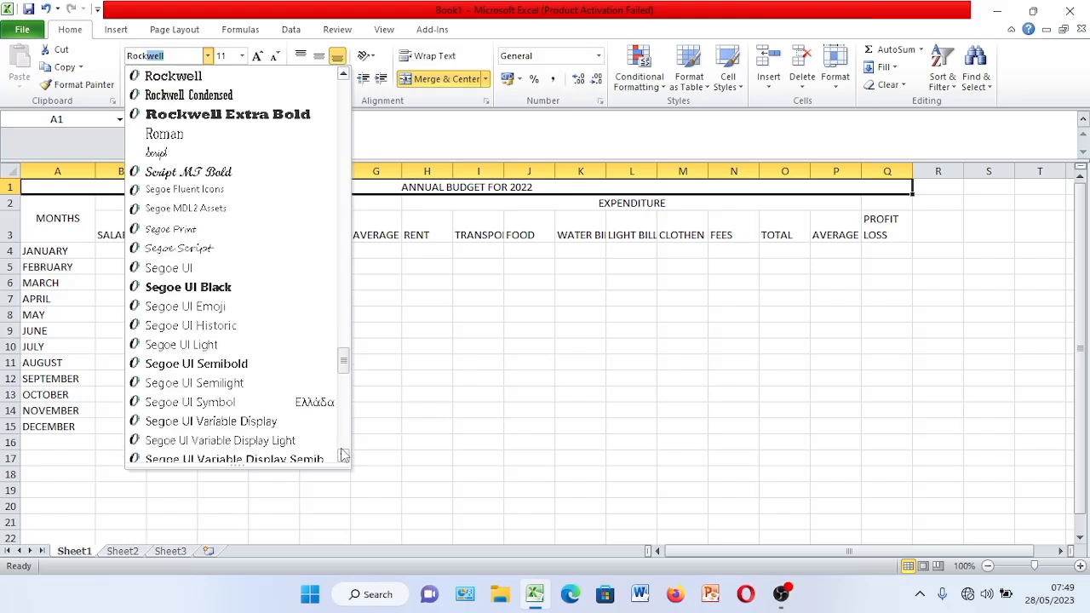
pyautogui.click(190, 119)
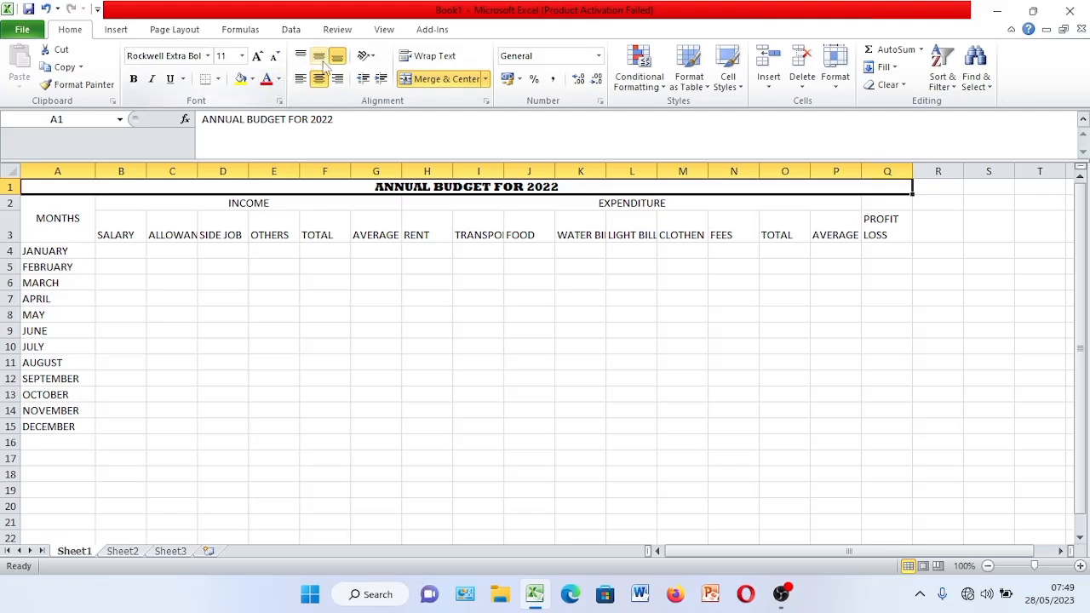
# Color the title text in A1 dark orange from the theme colors and set its font size to 24
pyautogui.click(280, 80)
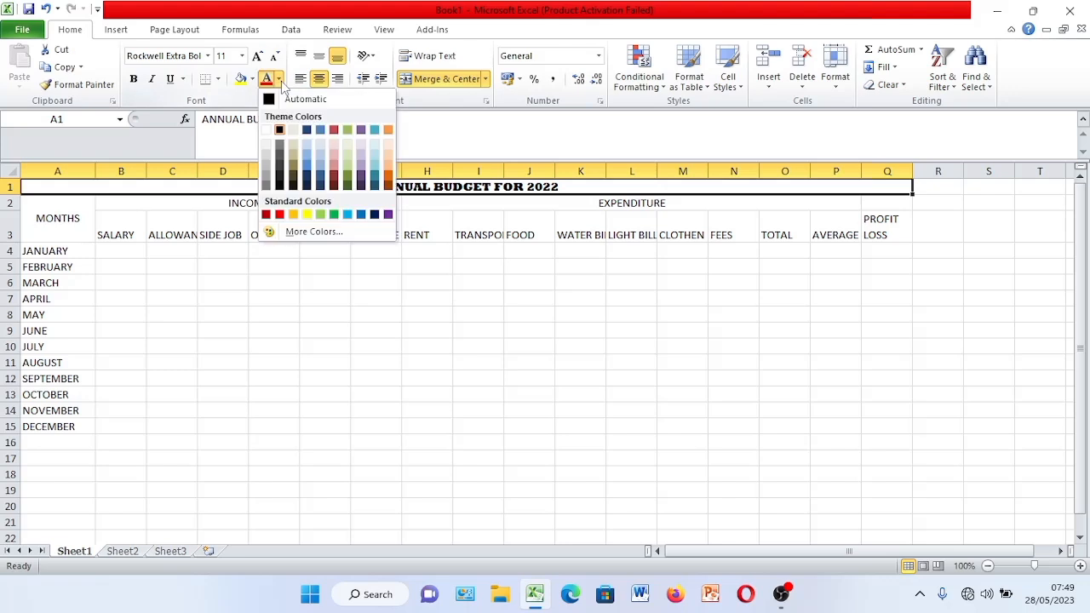
pyautogui.click(389, 178)
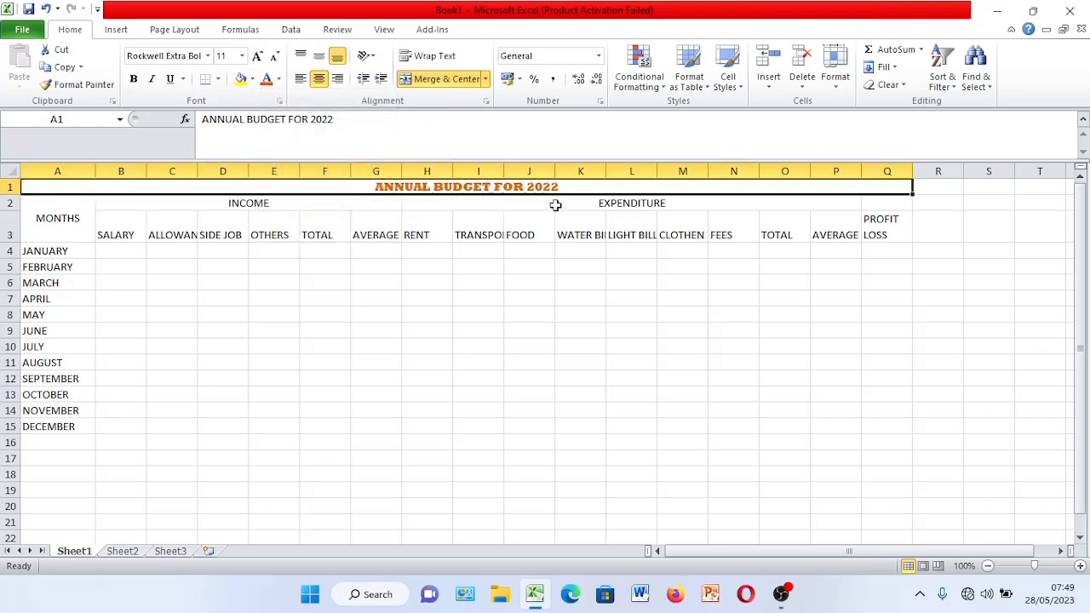
pyautogui.click(243, 56)
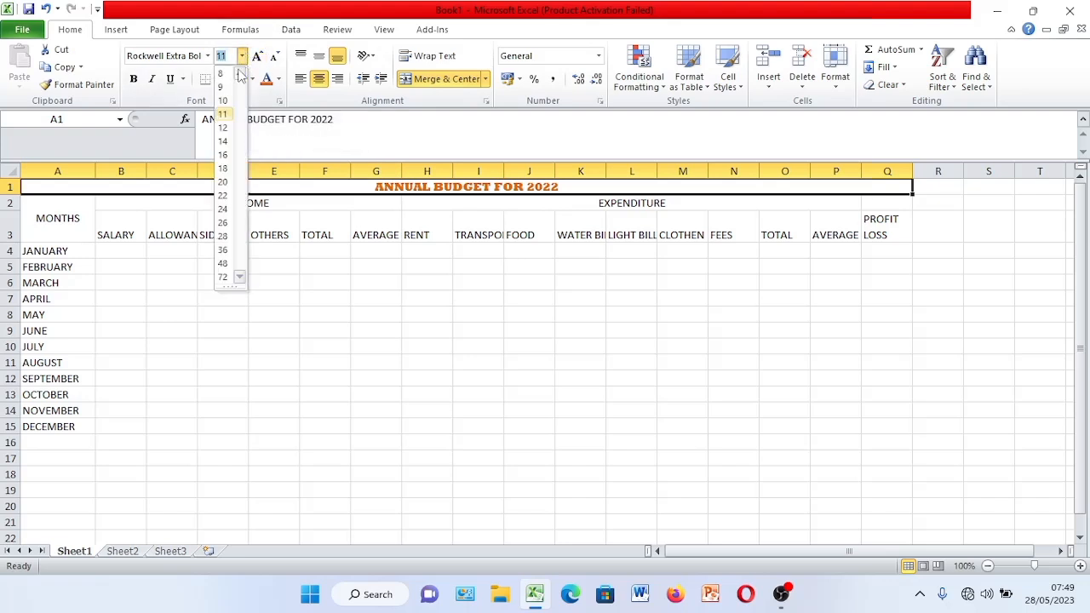
pyautogui.click(223, 210)
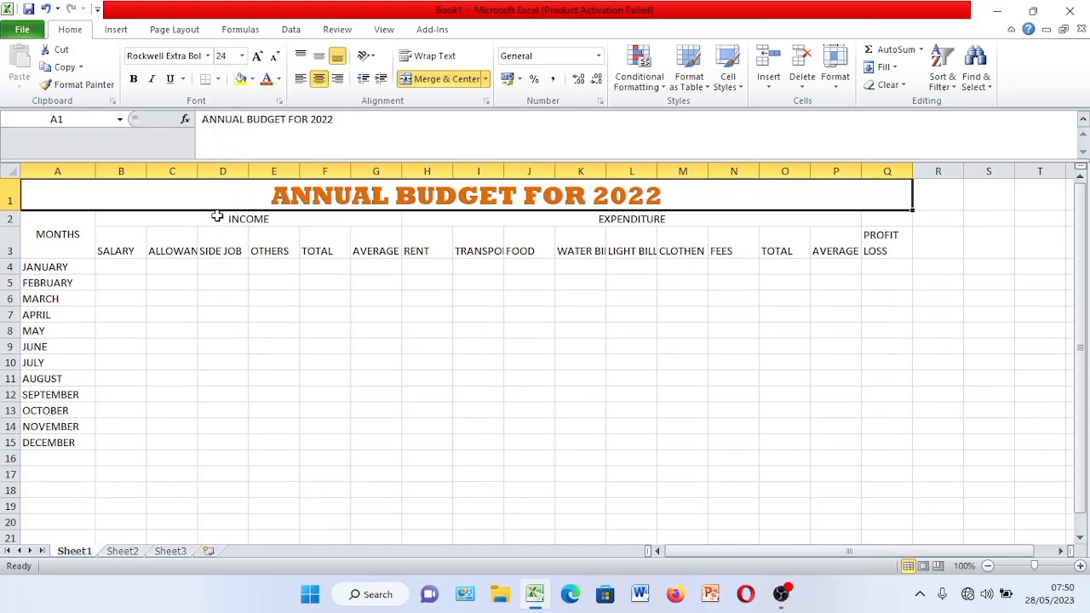
# Set the font of the merged INCOME heading to Yu Gothic UI Semibold
pyautogui.click(225, 220)
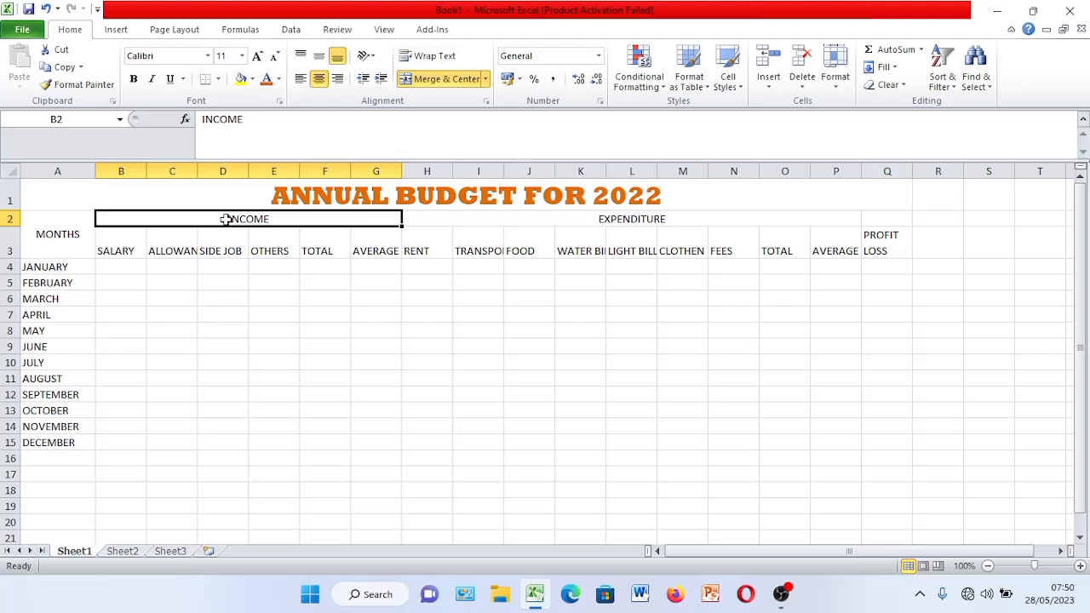
pyautogui.click(207, 57)
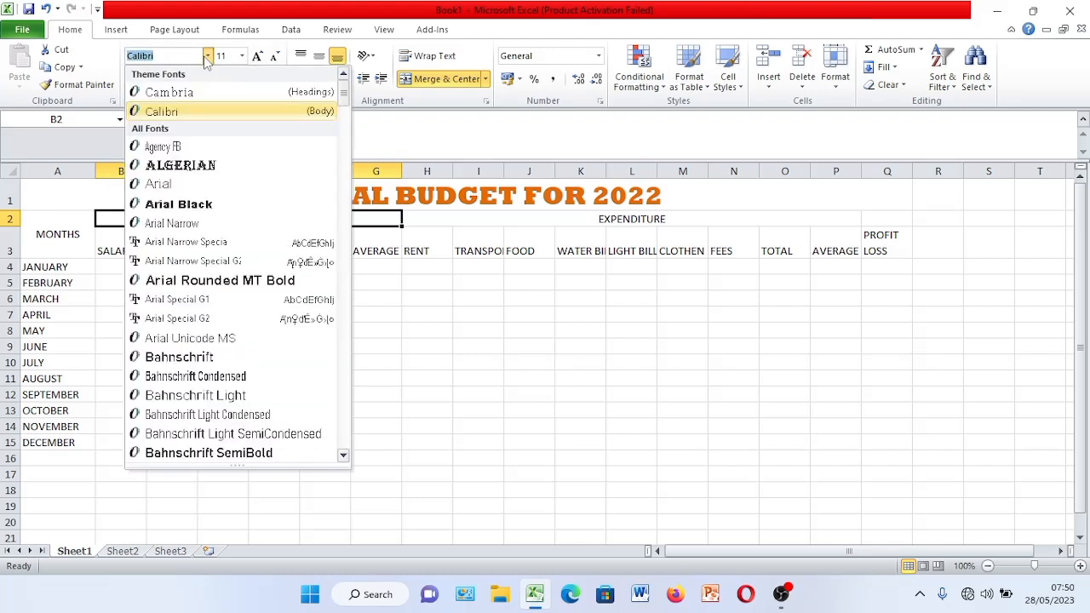
pyautogui.write('Yu Gothic')
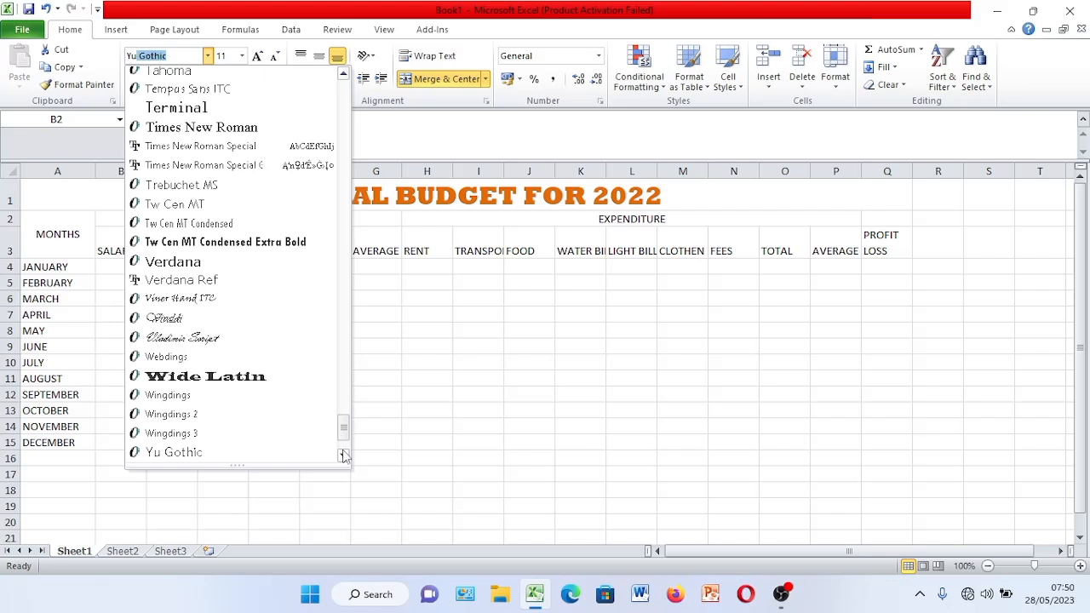
pyautogui.click(344, 456)
pyautogui.click(345, 455)
pyautogui.click(344, 456)
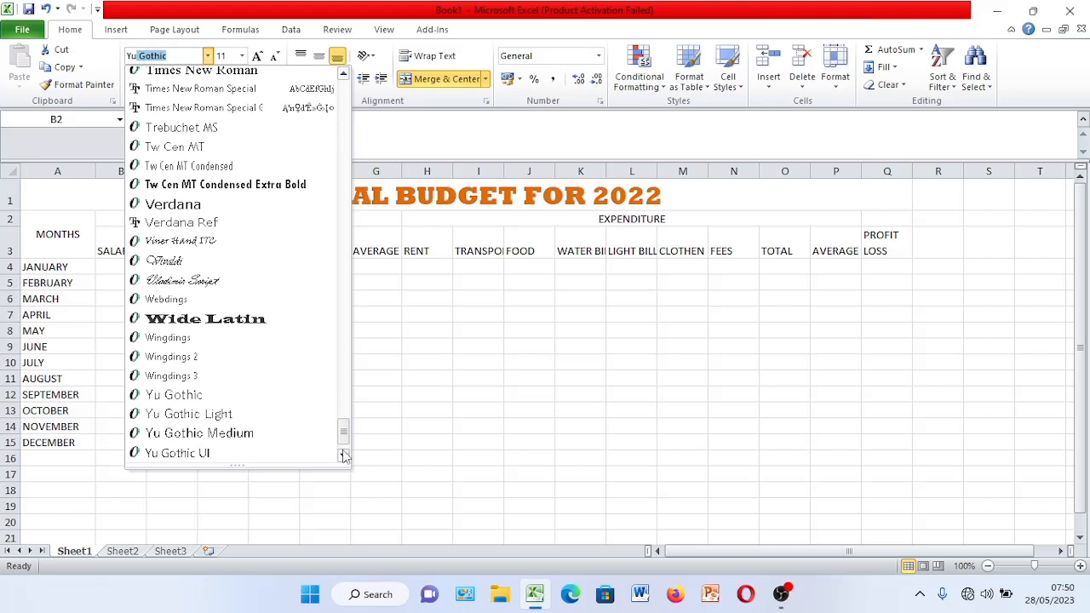
pyautogui.click(345, 455)
pyautogui.click(344, 456)
pyautogui.click(344, 455)
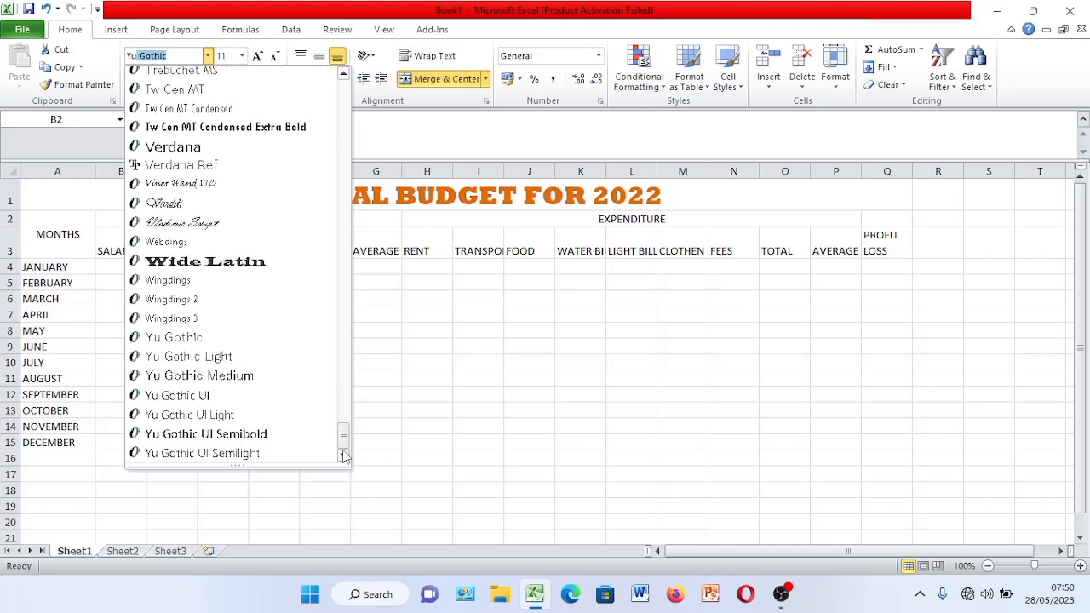
pyautogui.click(344, 456)
pyautogui.click(344, 456)
pyautogui.click(344, 455)
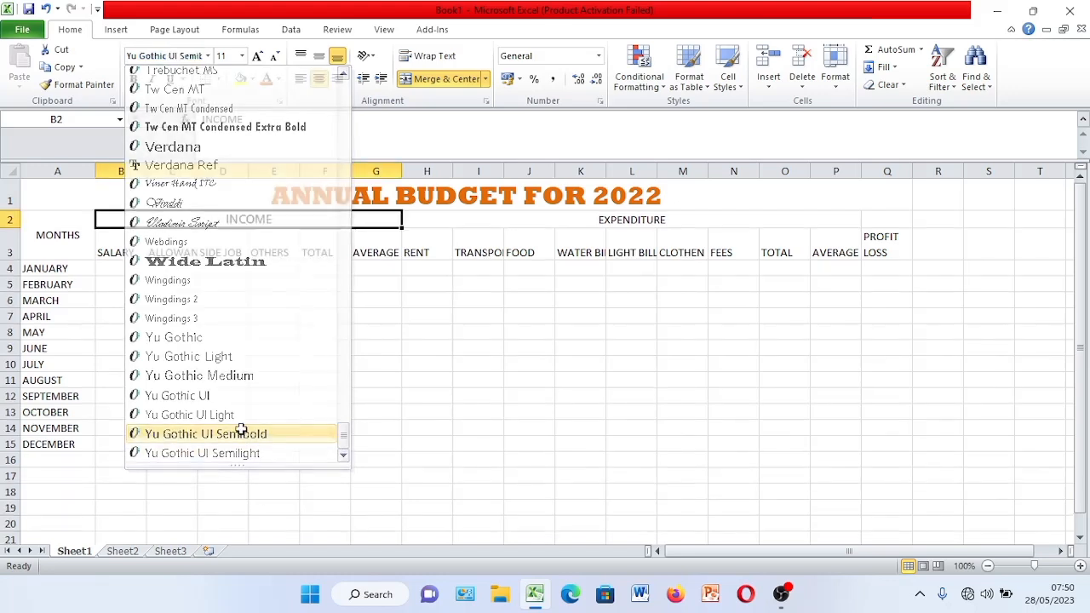
pyautogui.click(242, 433)
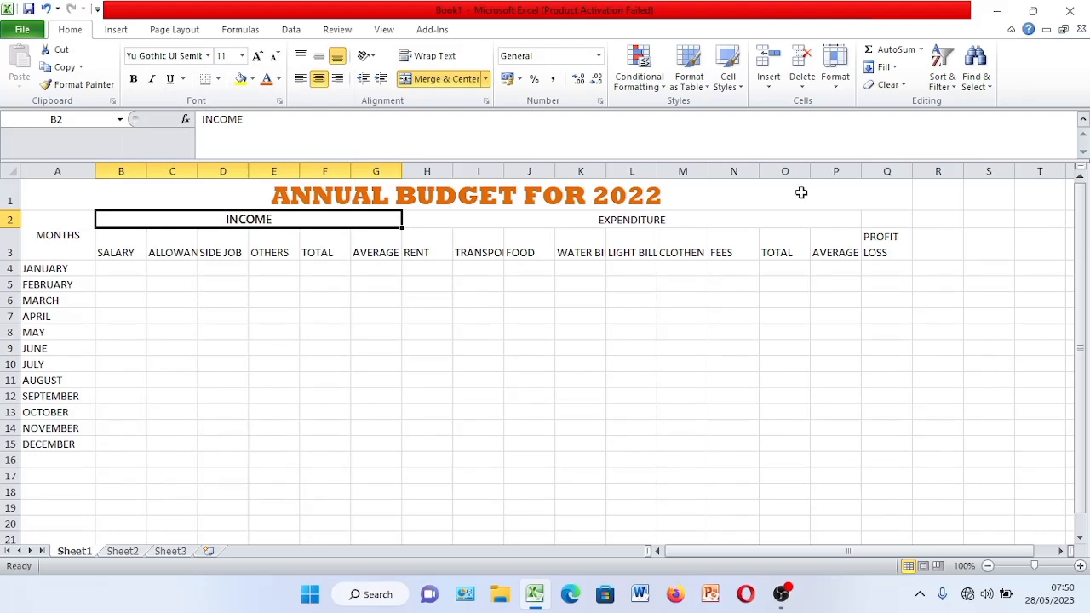
# Set the font of the merged EXPENDITURE heading to Yu Gothic UI Semibold
pyautogui.click(676, 223)
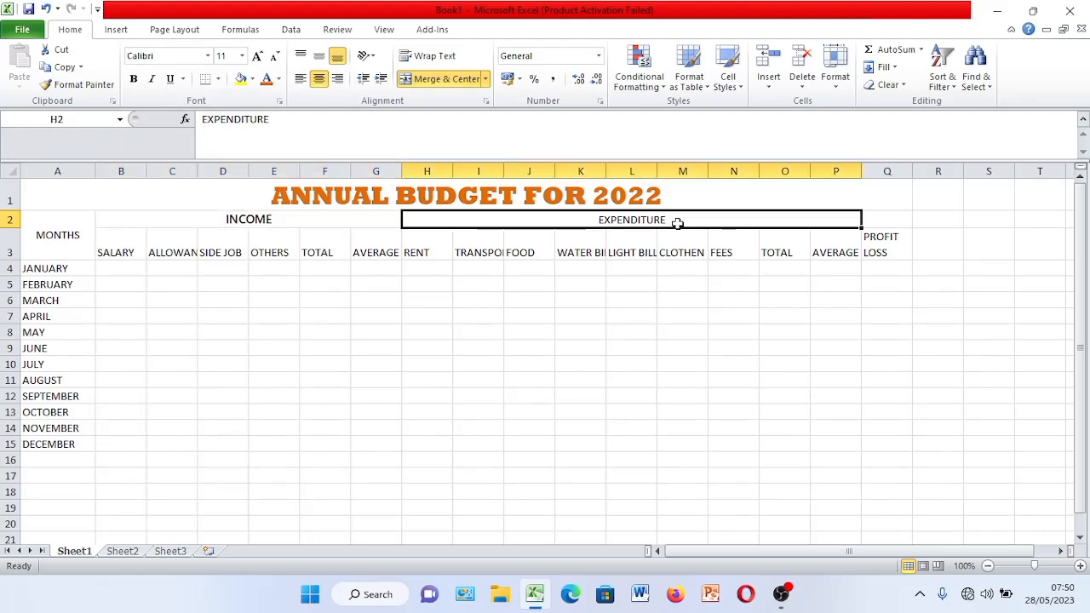
pyautogui.click(208, 56)
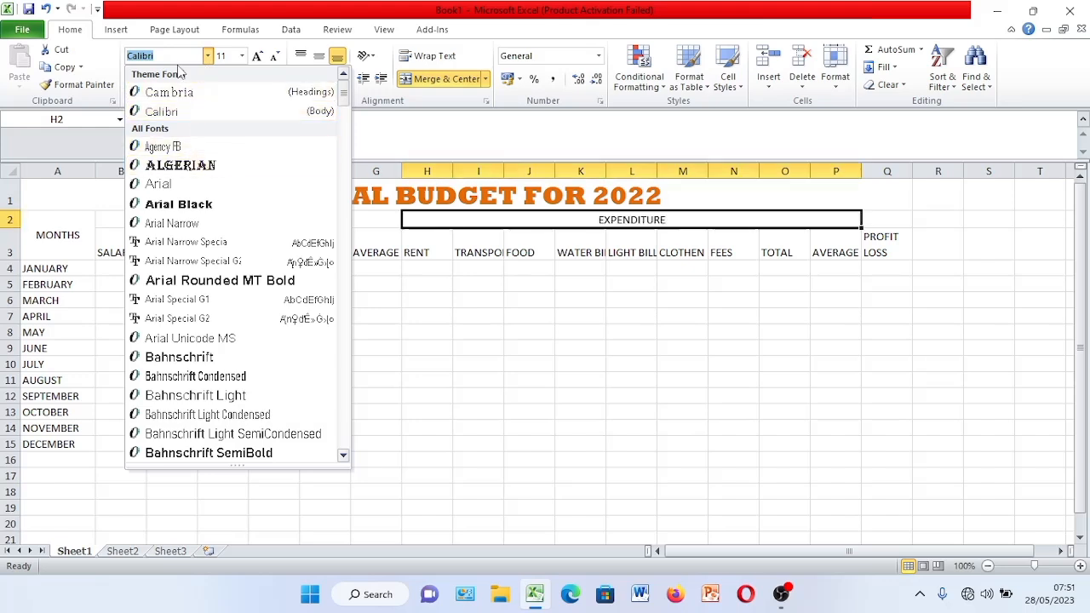
pyautogui.write('y')
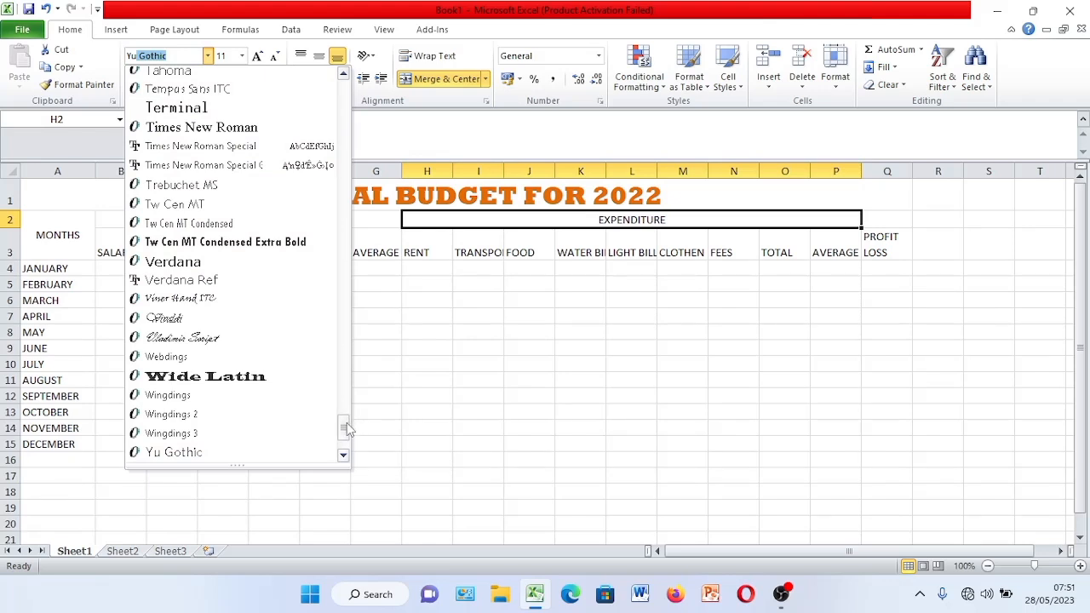
pyautogui.moveTo(345, 428); pyautogui.dragTo(344, 437)
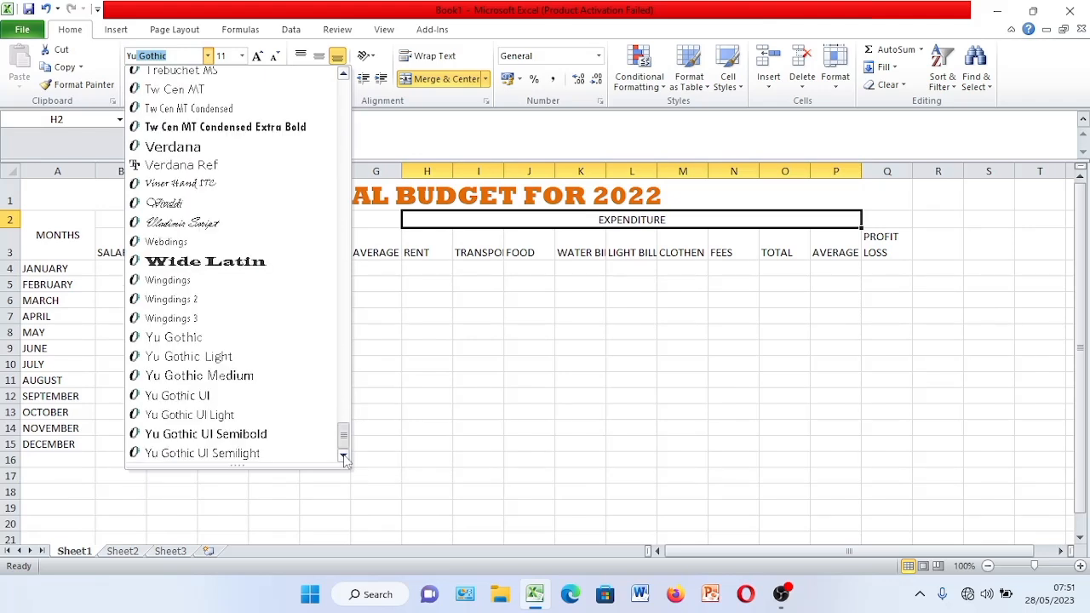
pyautogui.click(268, 436)
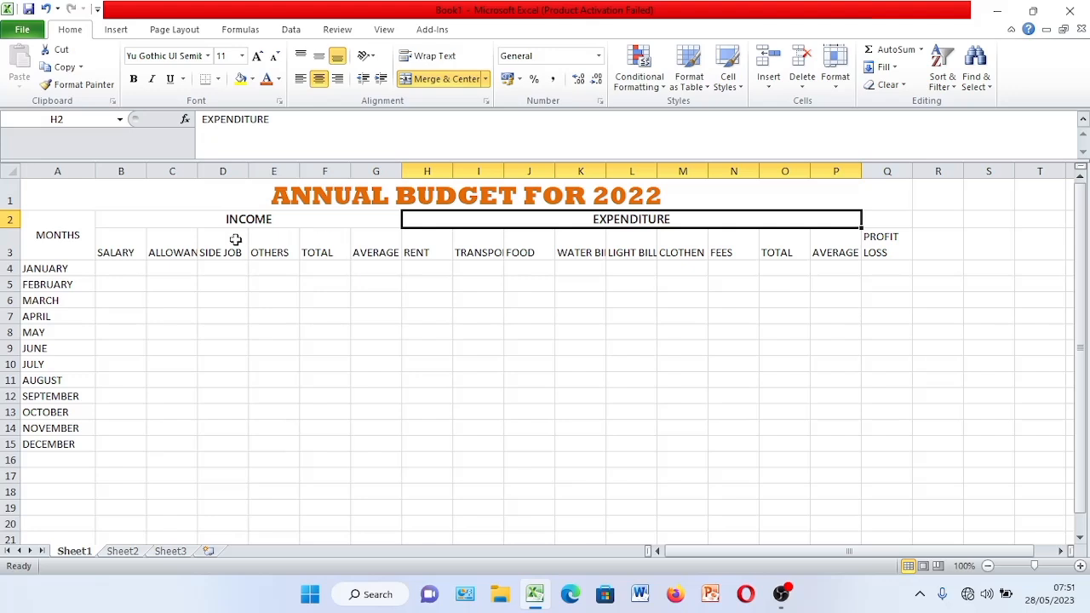
# Color the text of both the INCOME and EXPENDITURE headings Blue, Accent 1, Lighter 60%
pyautogui.doubleClick(192, 220)
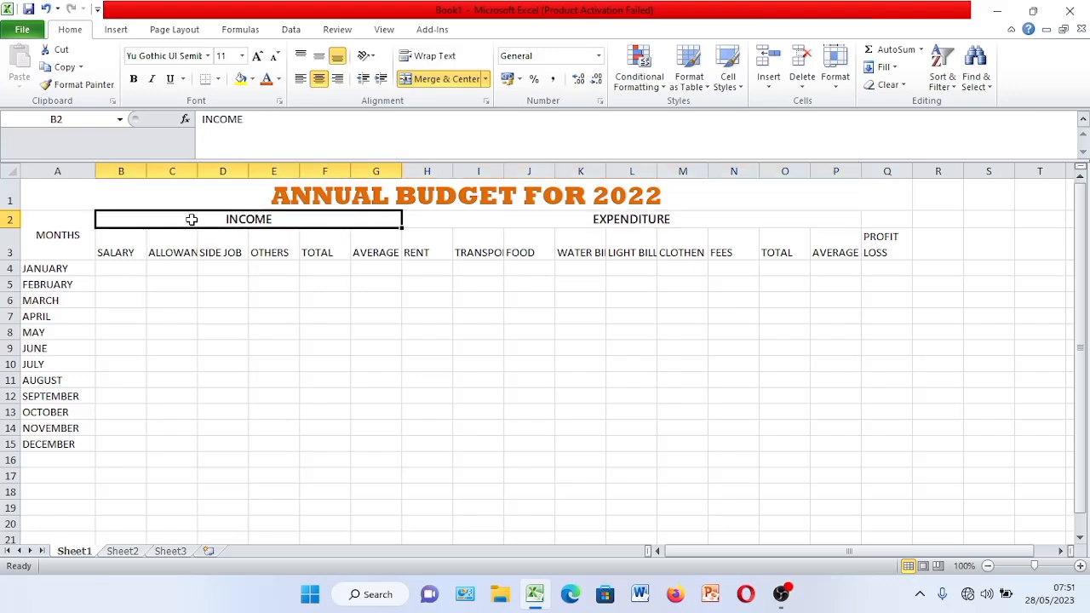
pyautogui.moveTo(192, 220); pyautogui.dragTo(330, 232)
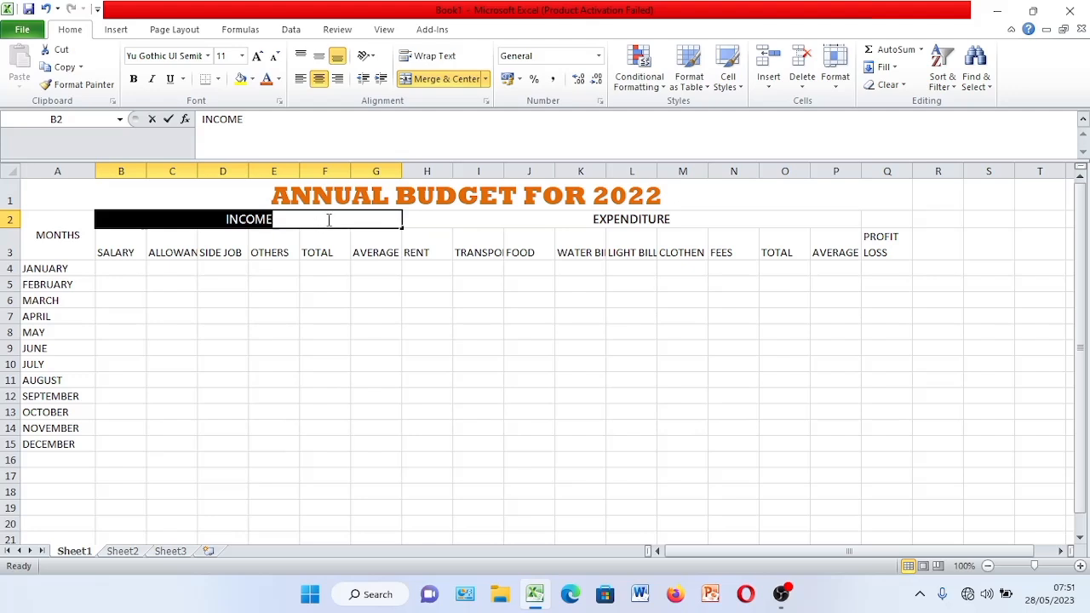
pyautogui.doubleClick(329, 220)
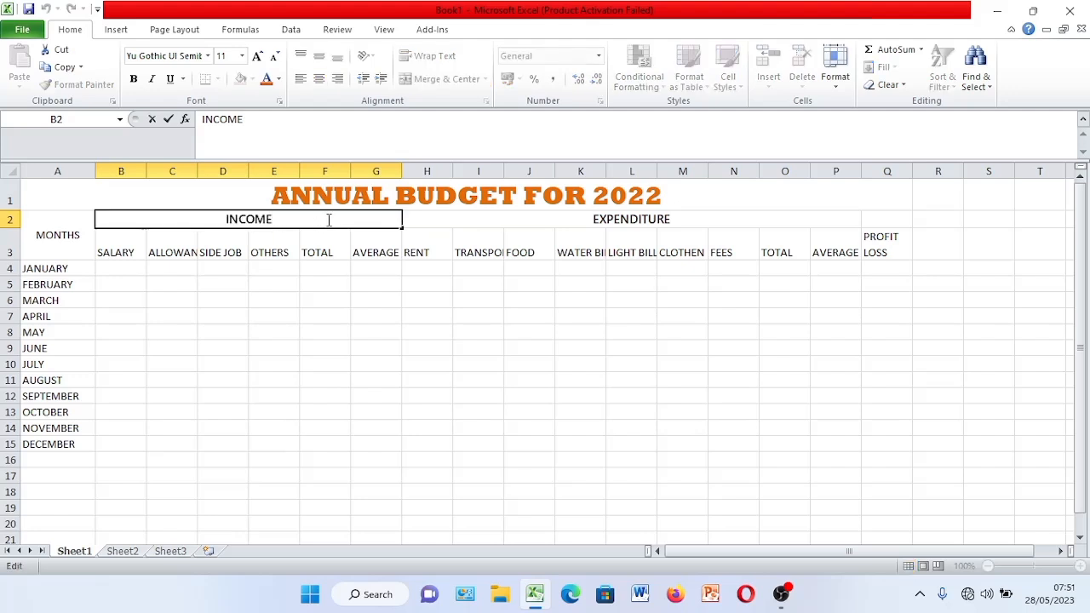
pyautogui.click(501, 222)
pyautogui.hotkey('shift', 'Left')
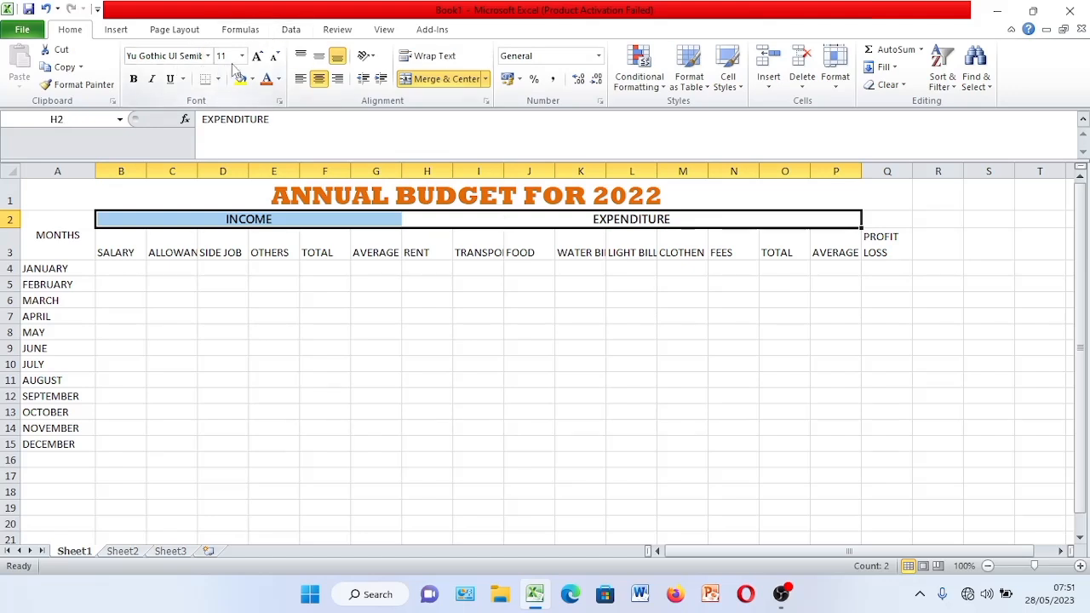
pyautogui.click(279, 79)
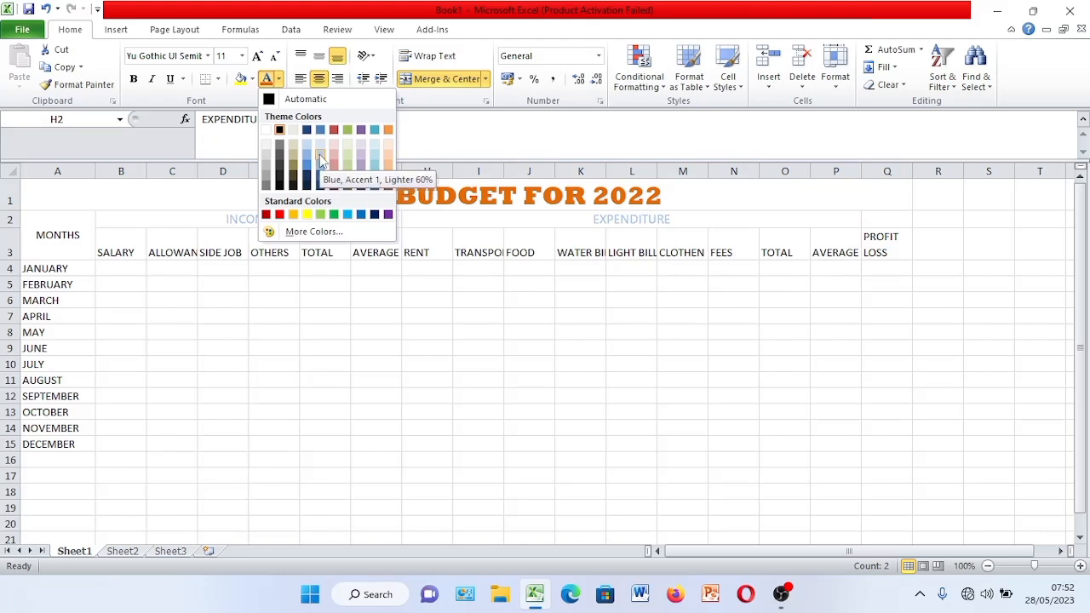
pyautogui.click(320, 157)
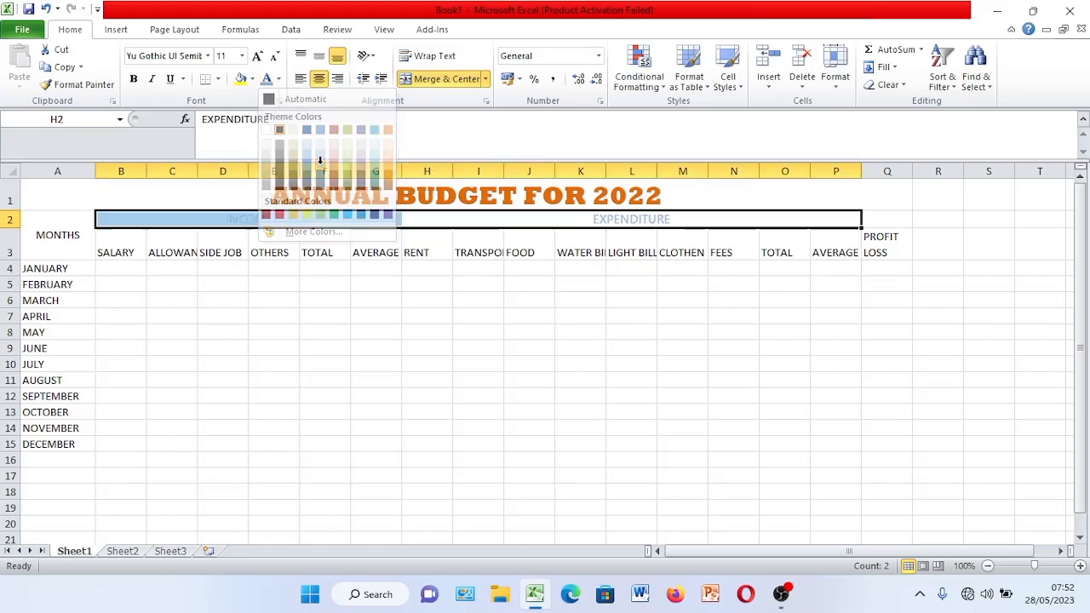
pyautogui.click(687, 215)
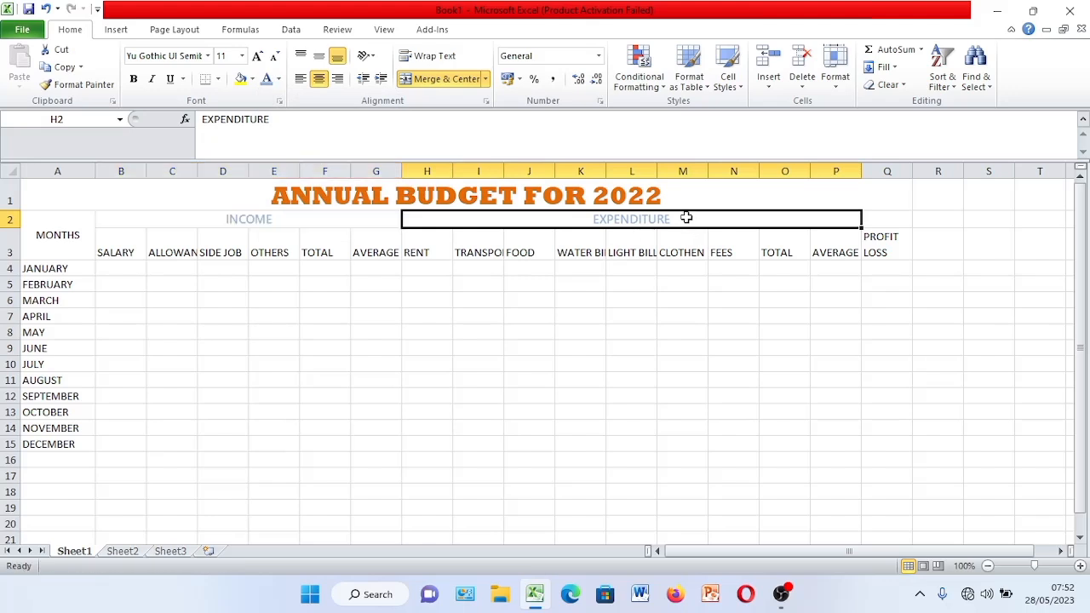
# Set the font size of the merged INCOME and EXPENDITURE headings to 18
pyautogui.click(74, 236)
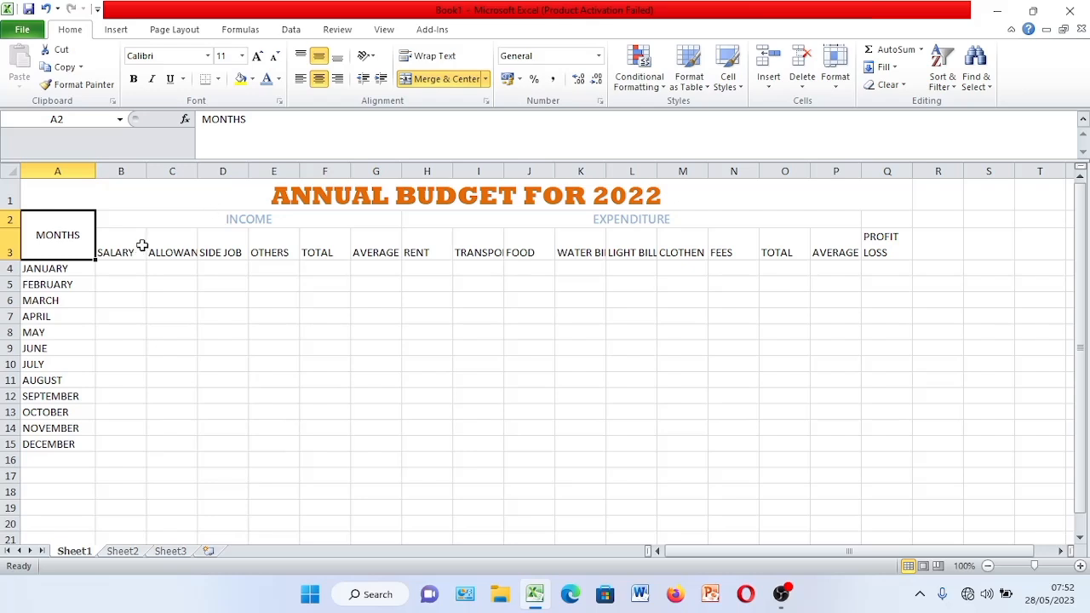
pyautogui.click(210, 218)
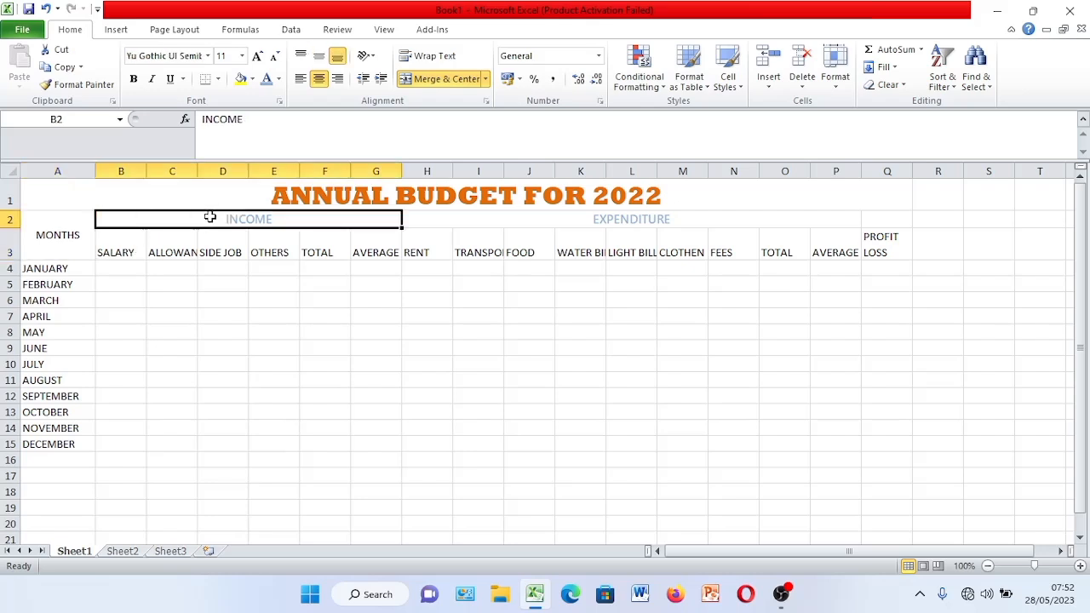
pyautogui.hotkey('shift', 'Right')
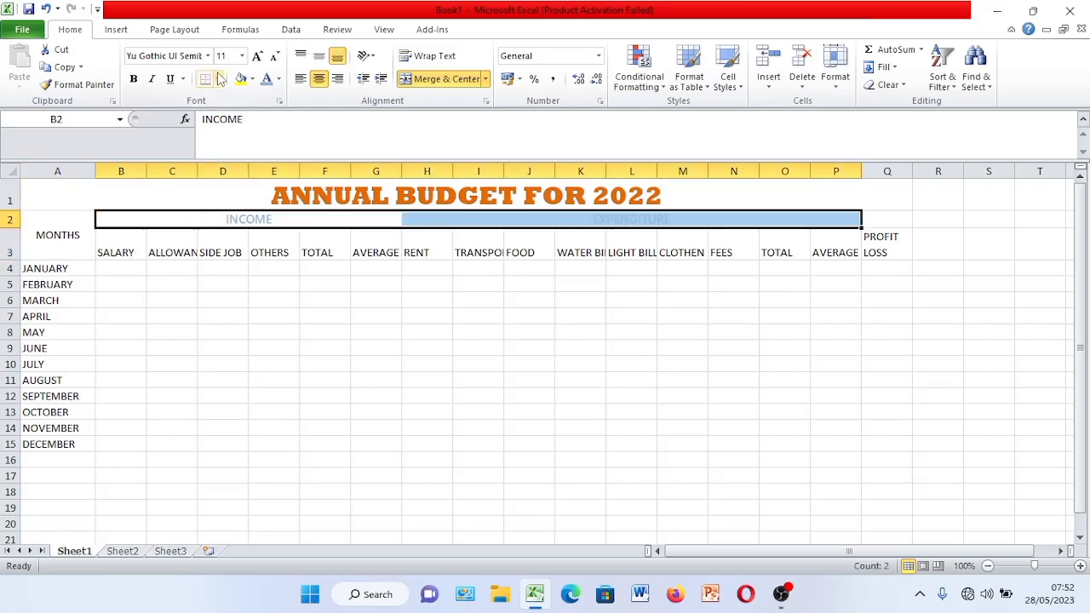
pyautogui.click(243, 56)
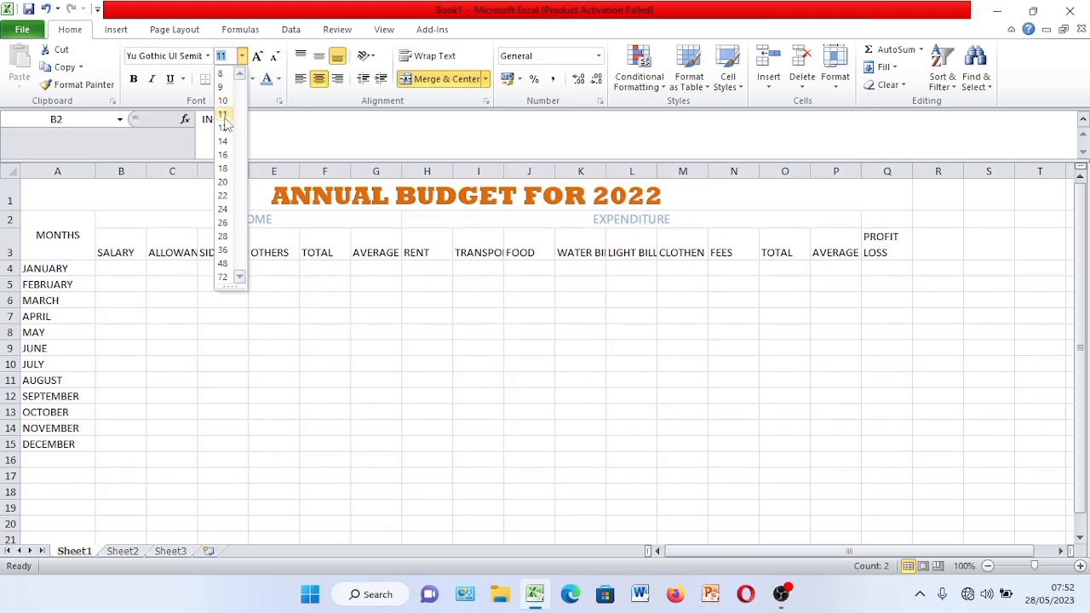
pyautogui.click(223, 168)
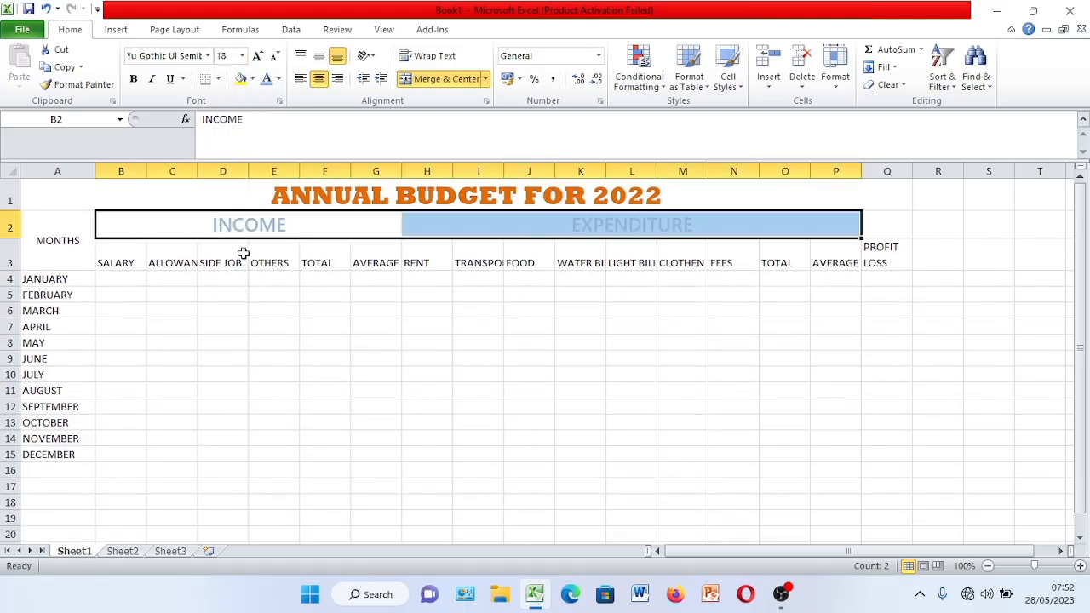
pyautogui.click(69, 247)
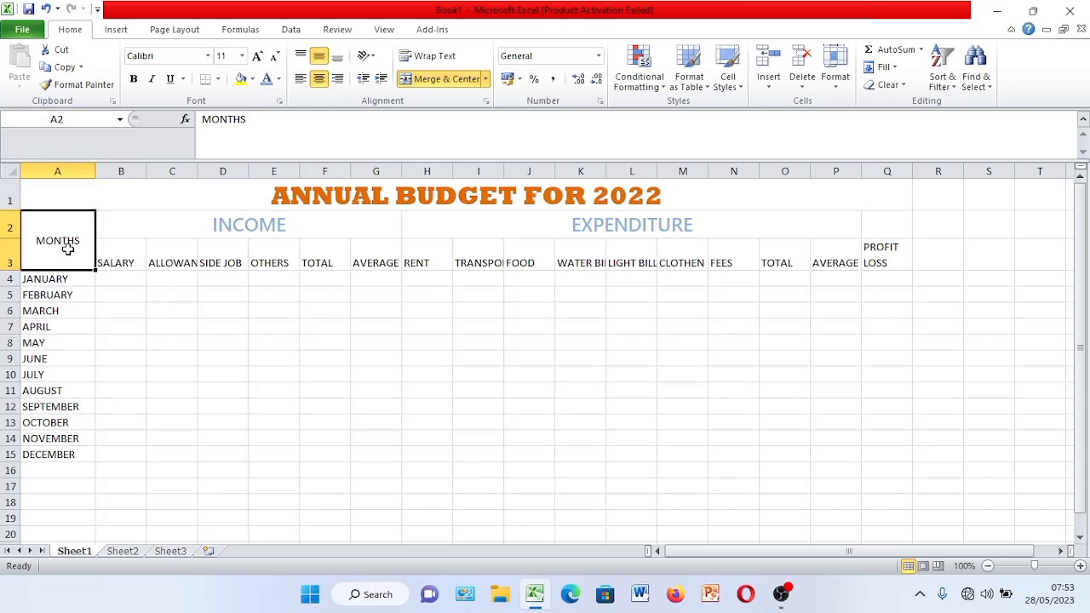
pyautogui.click(119, 264)
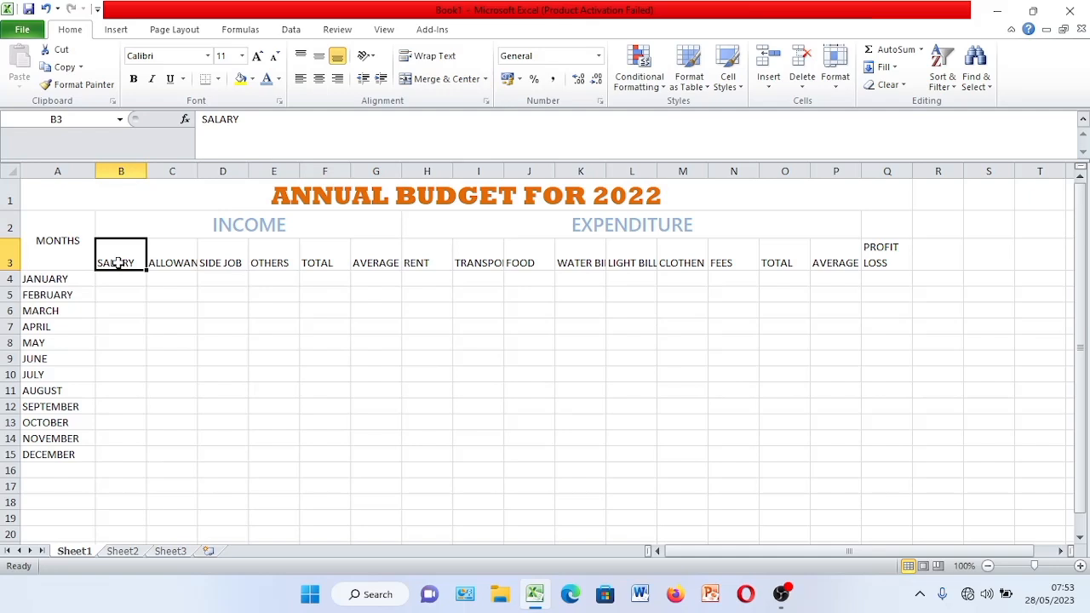
pyautogui.click(65, 249)
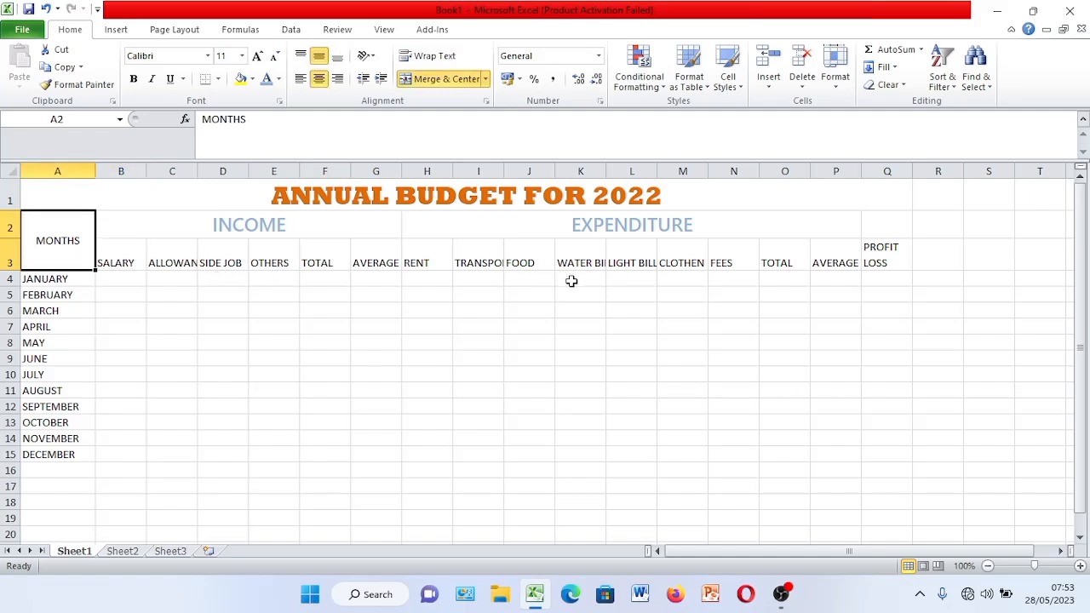
pyautogui.click(118, 277)
pyautogui.click(66, 278)
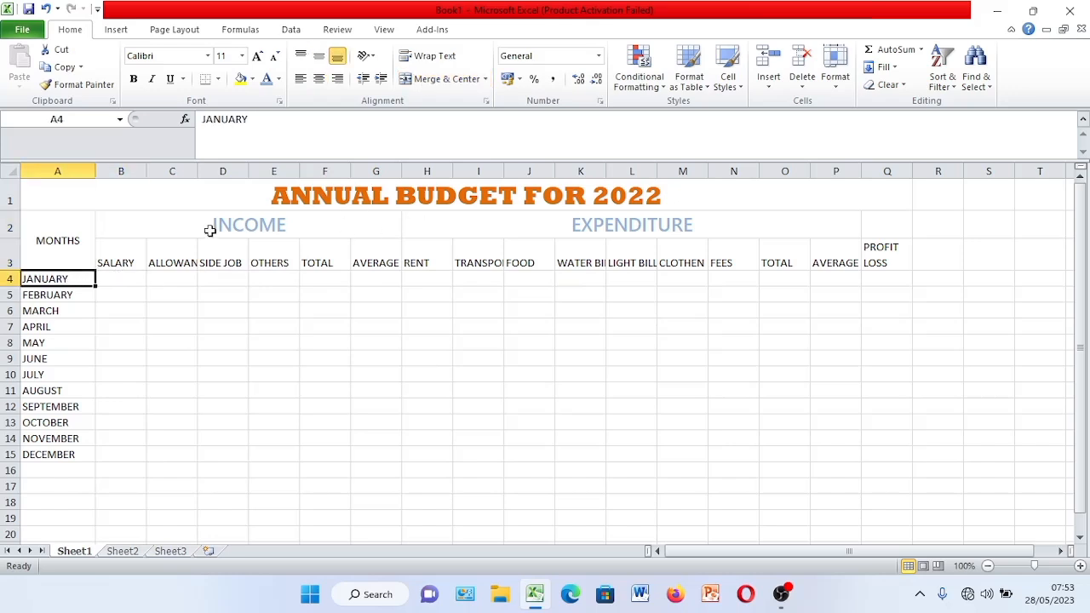
# Center the heading cells in A2:Q3 horizontally and align them to the middle vertically
pyautogui.click(64, 256)
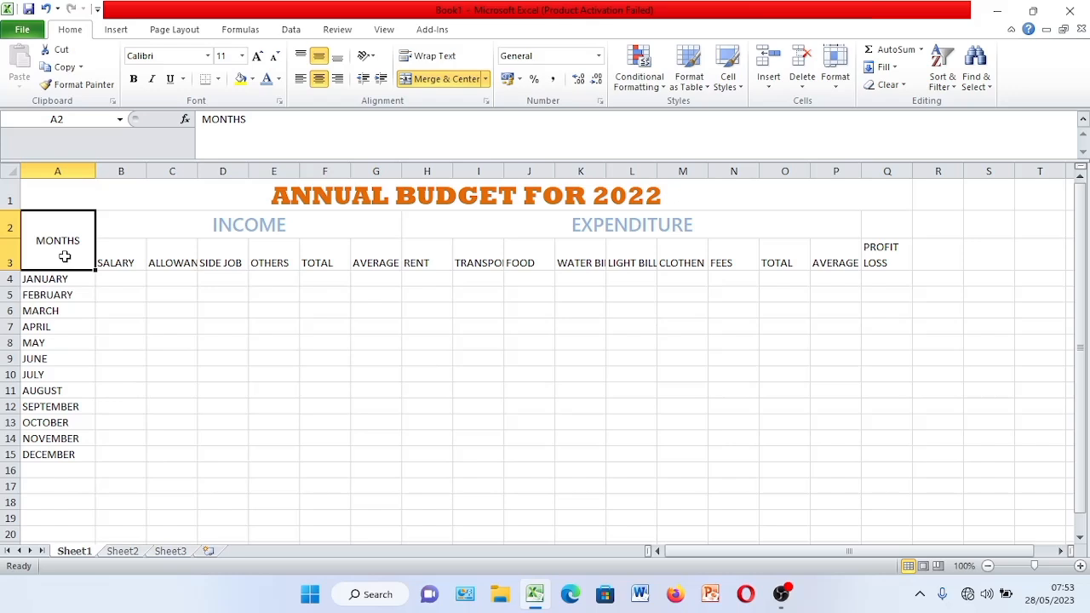
pyautogui.hotkey('shift', 'Right')
pyautogui.hotkey('shift', 'Right')
pyautogui.hotkey('shift', 'Right')
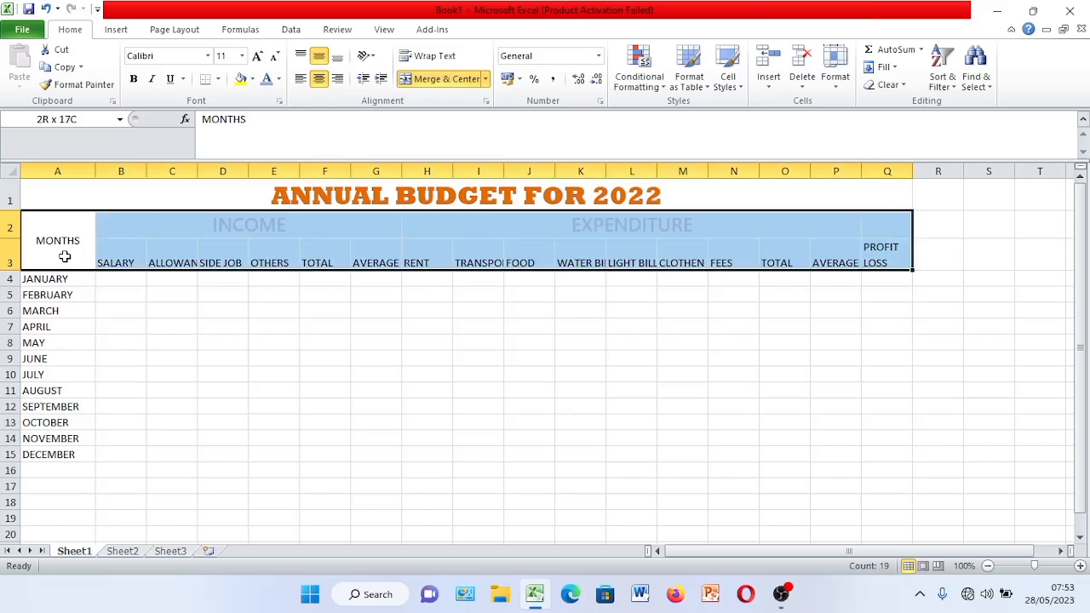
pyautogui.click(321, 81)
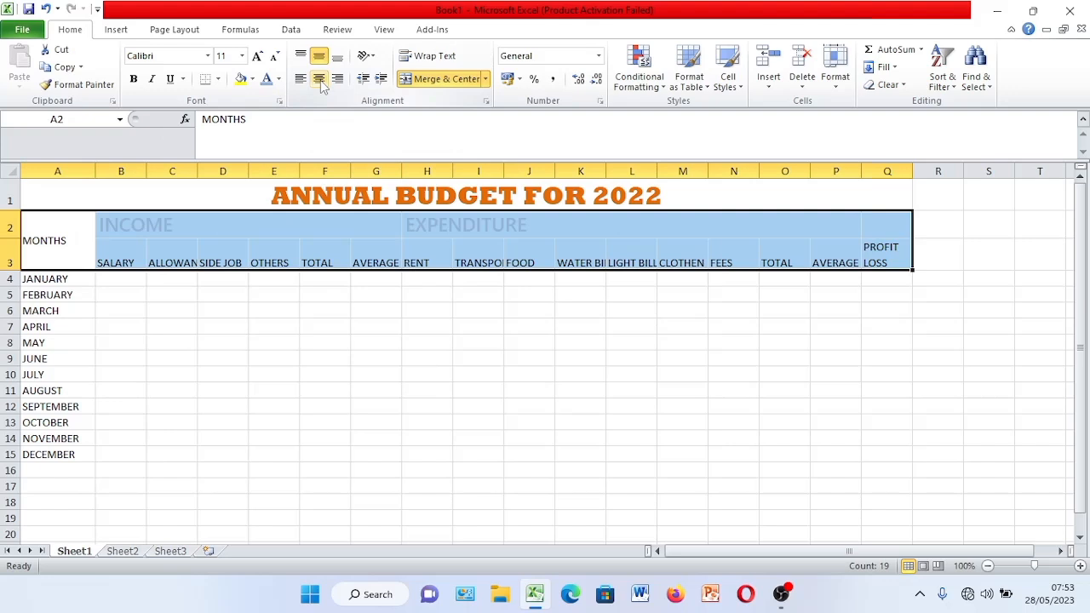
pyautogui.click(321, 58)
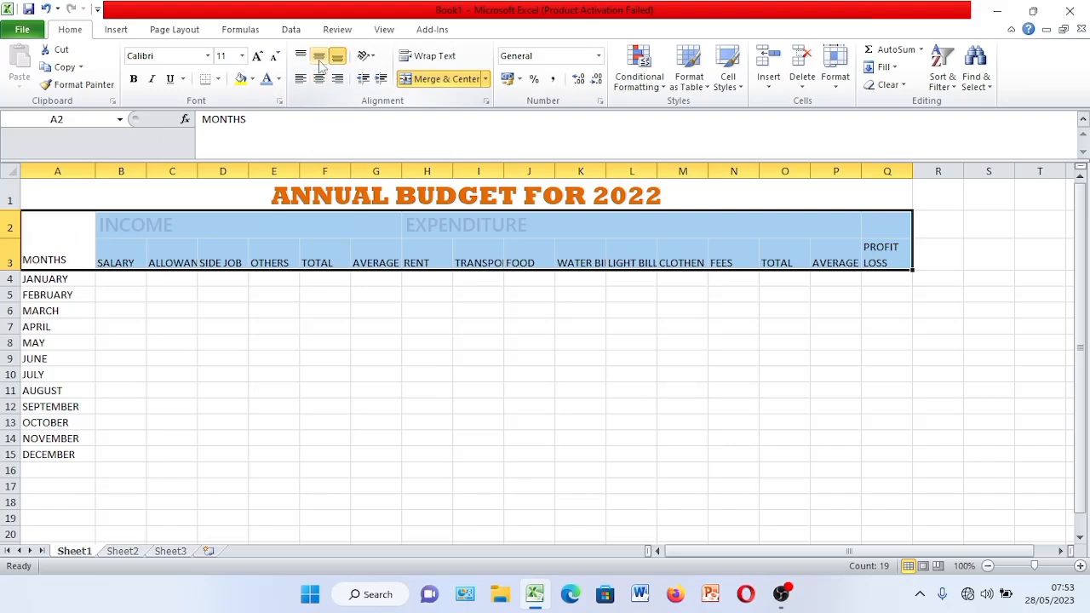
pyautogui.click(320, 57)
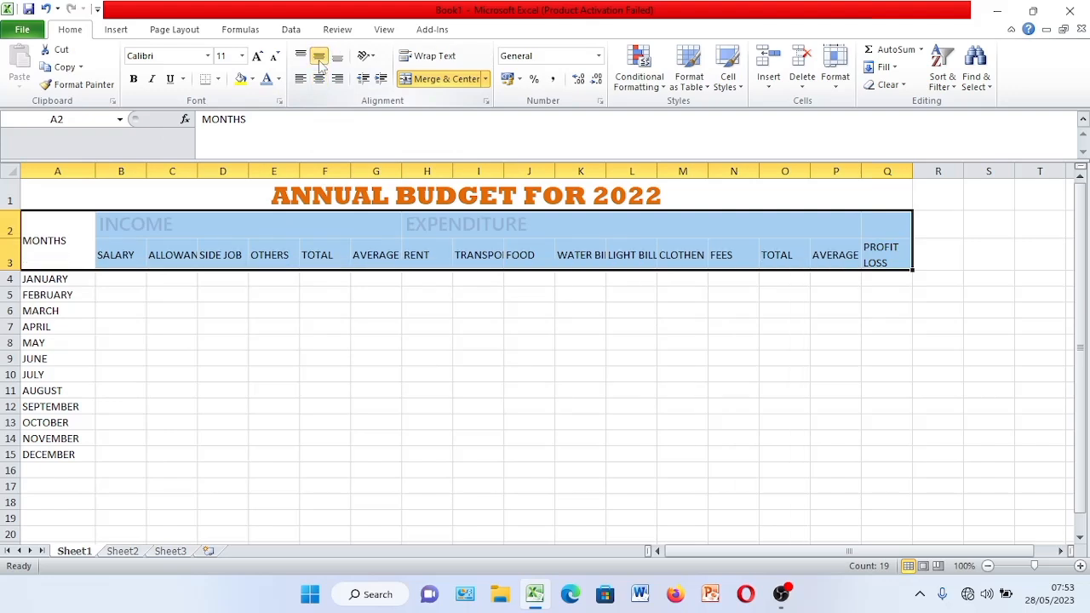
pyautogui.click(319, 78)
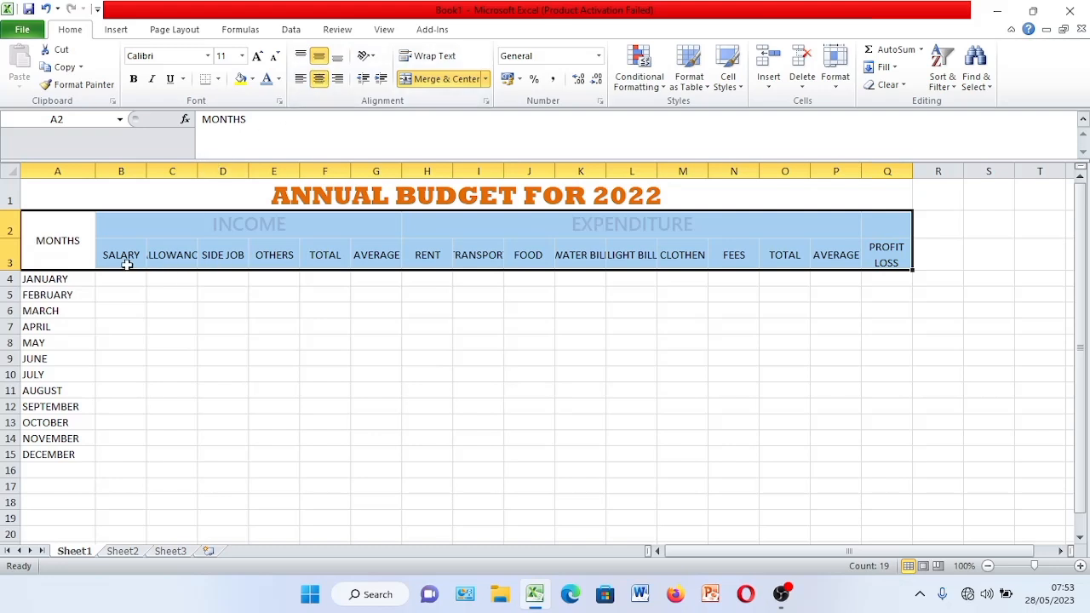
# Widen income columns B, C and G so the SALARY, ALLOWANCE and AVERAGE headings fit with some room
pyautogui.click(79, 278)
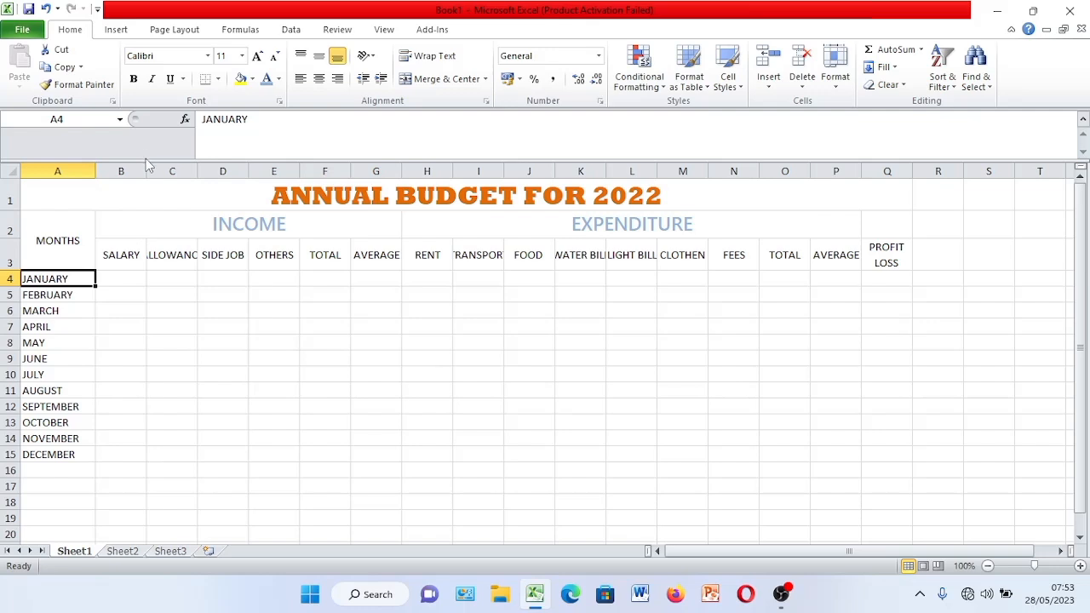
pyautogui.moveTo(147, 168); pyautogui.dragTo(161, 169)
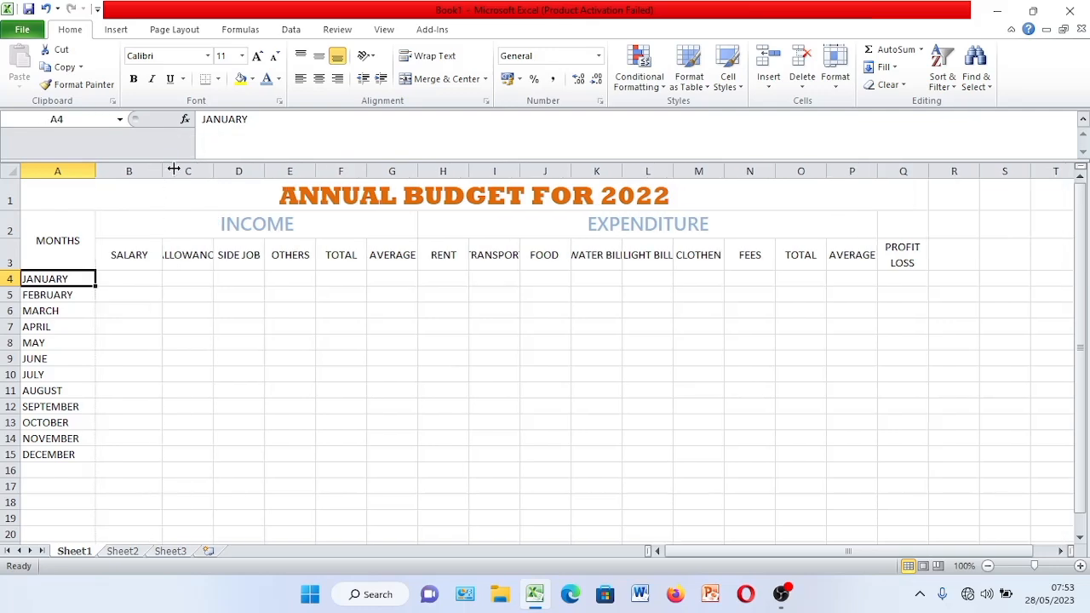
pyautogui.click(226, 160)
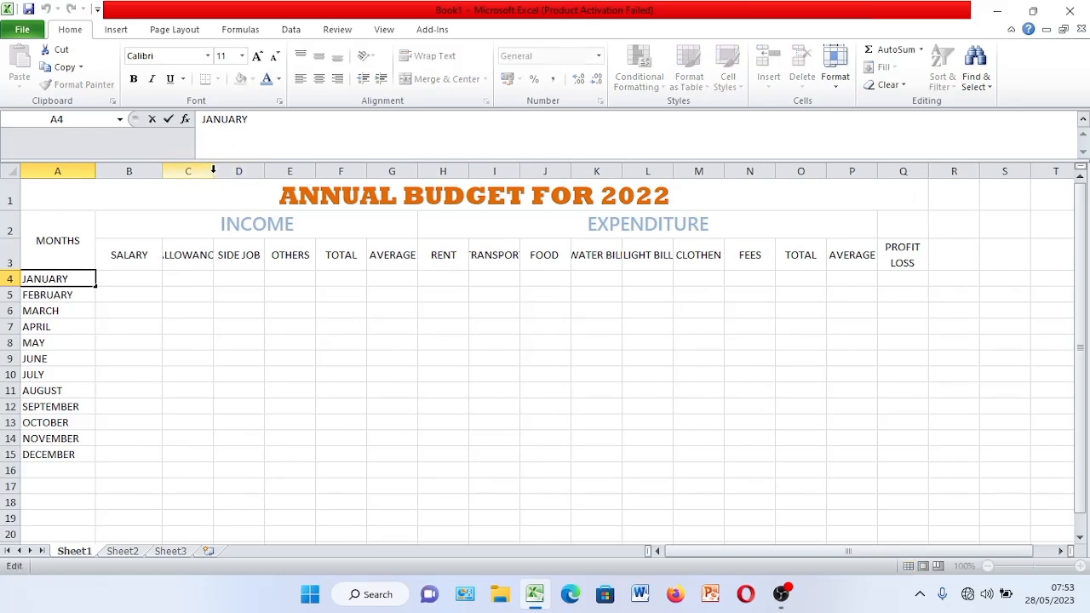
pyautogui.click(212, 171)
pyautogui.moveTo(213, 172); pyautogui.dragTo(237, 173)
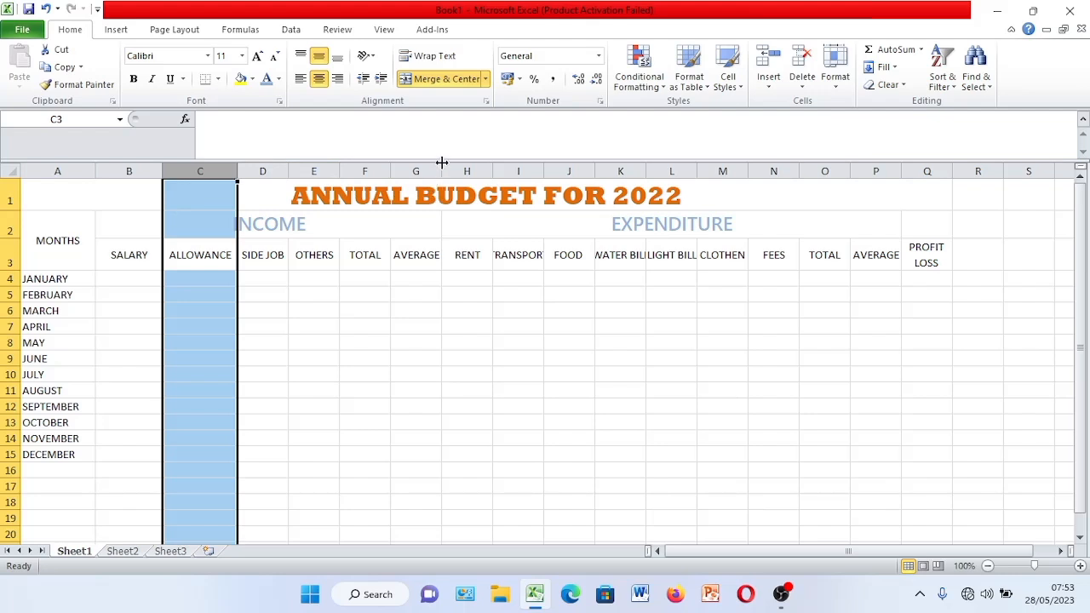
pyautogui.moveTo(442, 162); pyautogui.dragTo(449, 164)
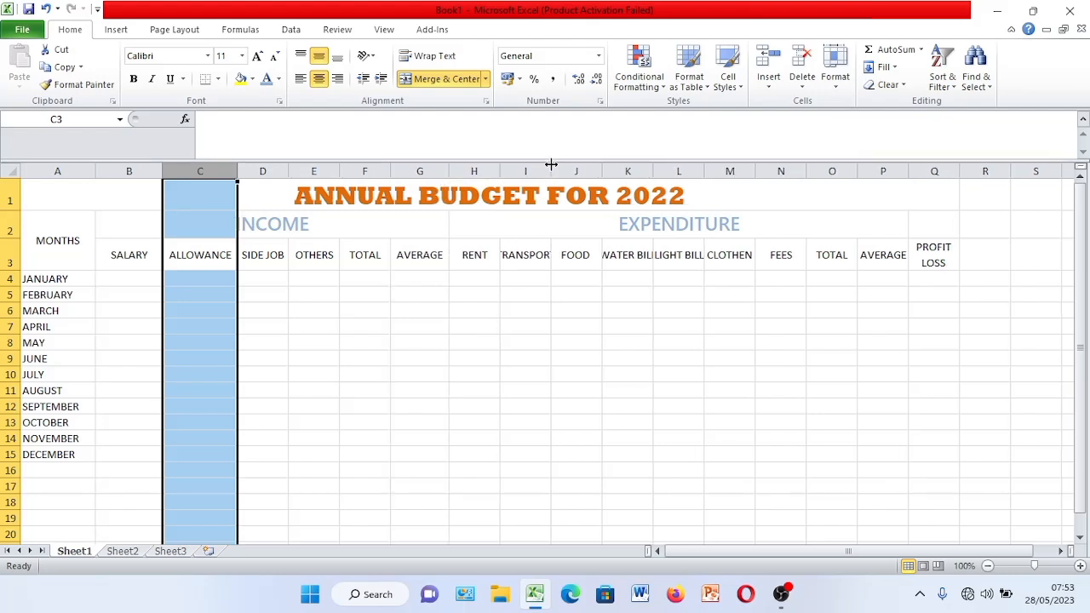
# Widen expenditure columns I, K, L, M and P so the TRANSPORT, WATER BILL, LIGHT BILL, CLOTHEN and AVERAGE headings fit
pyautogui.moveTo(552, 164); pyautogui.dragTo(568, 166)
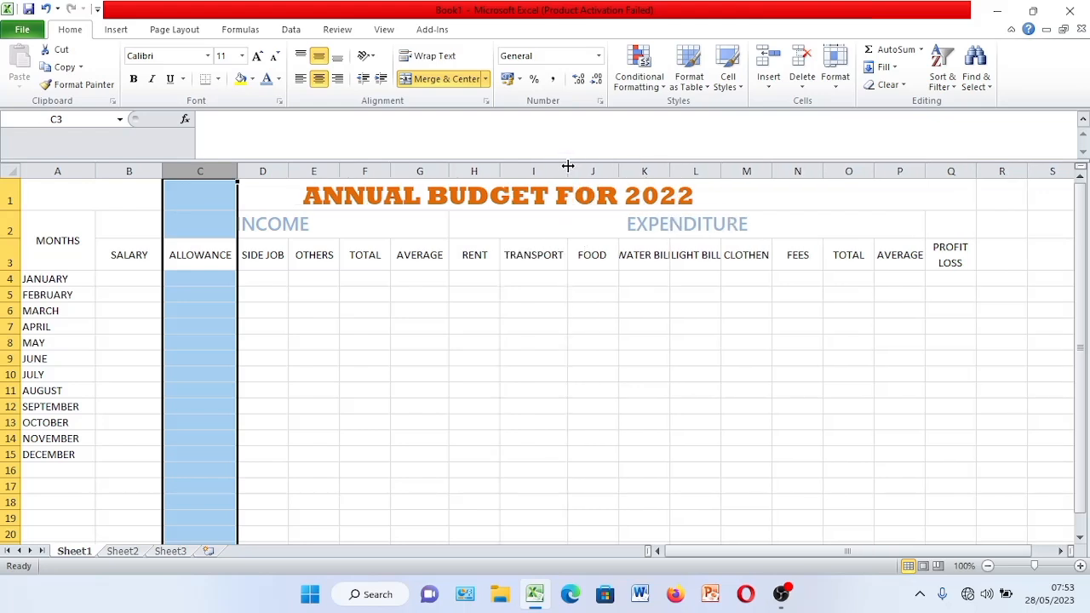
pyautogui.moveTo(671, 166); pyautogui.dragTo(690, 166)
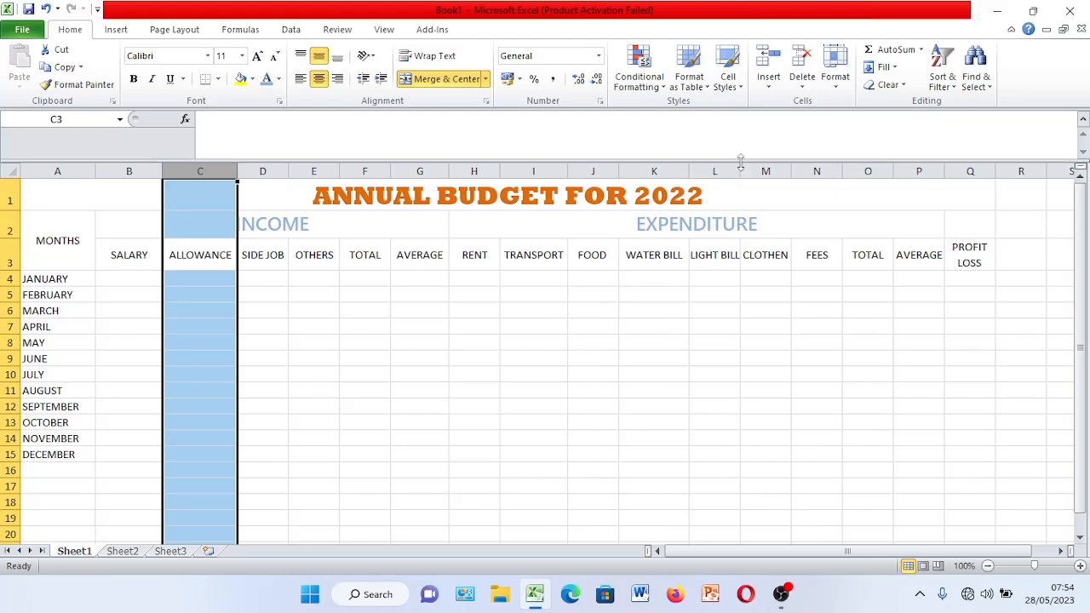
pyautogui.moveTo(741, 164); pyautogui.dragTo(816, 166)
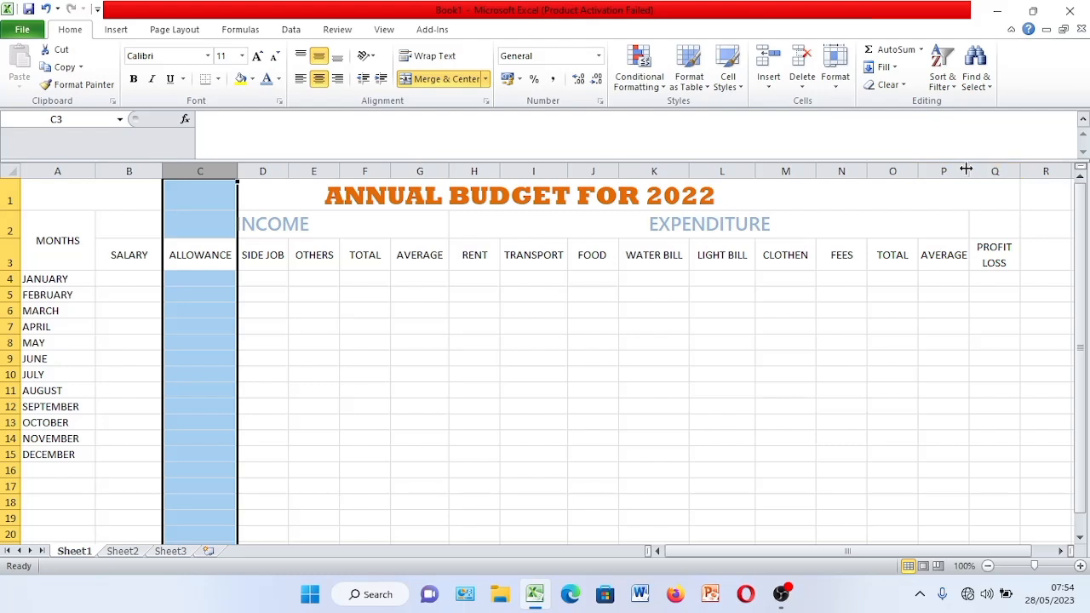
pyautogui.moveTo(970, 168); pyautogui.dragTo(979, 168)
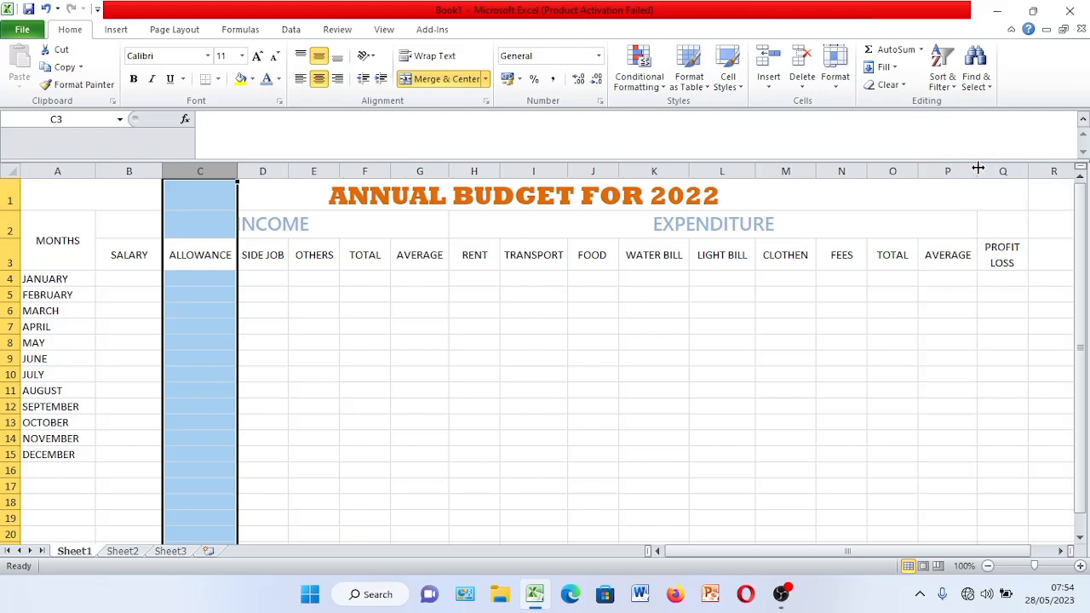
pyautogui.click(242, 274)
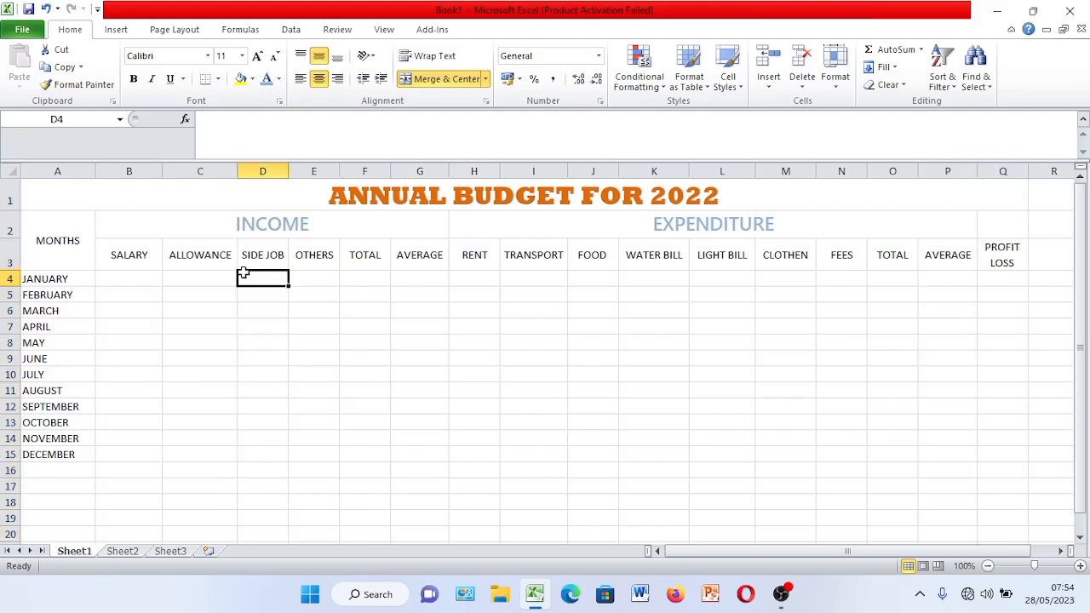
# Center the month names in A4:A15 horizontally and align them to the middle vertically
pyautogui.click(53, 278)
pyautogui.press('Down')
pyautogui.press('Down')
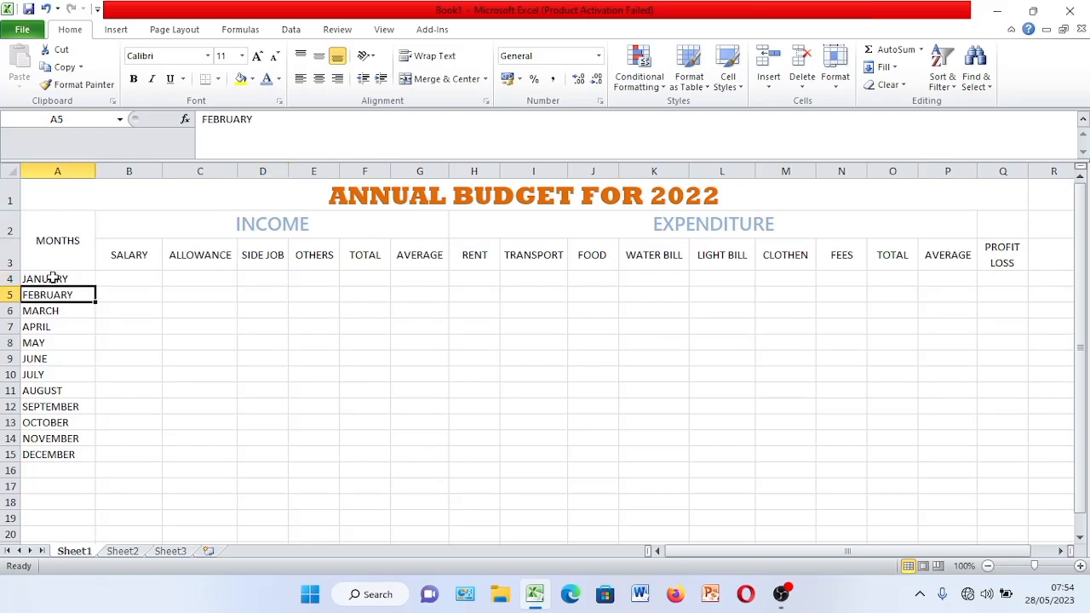
pyautogui.click(53, 279)
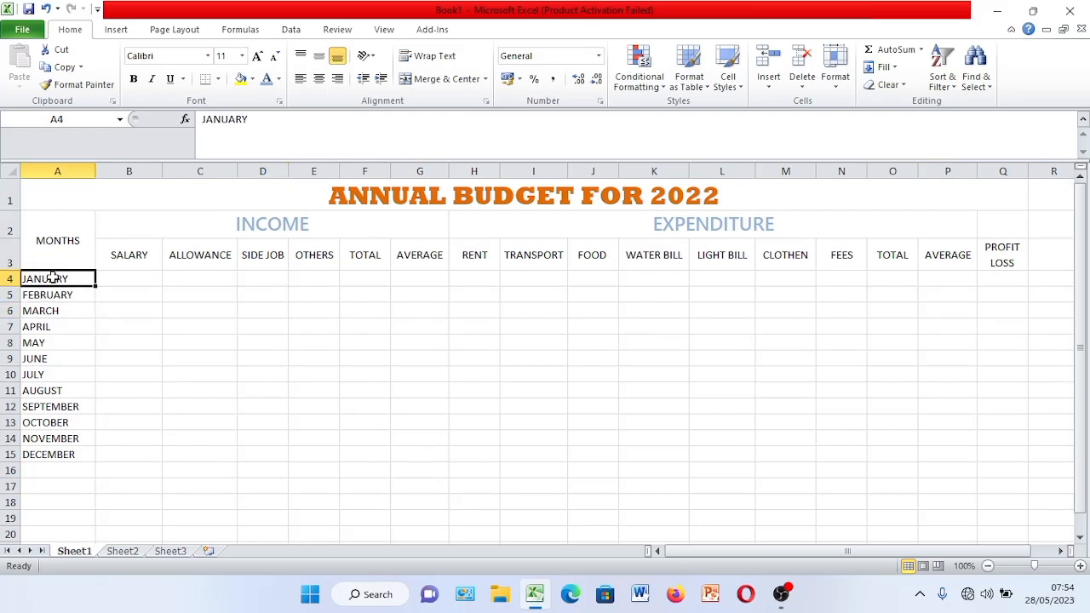
pyautogui.hotkey('shift', 'Down')
pyautogui.hotkey('shift', 'Down')
pyautogui.hotkey('shift', 'Down')
pyautogui.hotkey('shift', 'Down')
pyautogui.hotkey('shift', 'Down')
pyautogui.hotkey('shift', 'Down')
pyautogui.hotkey('shift', 'Down')
pyautogui.hotkey('shift', 'Down')
pyautogui.hotkey('shift', 'Down')
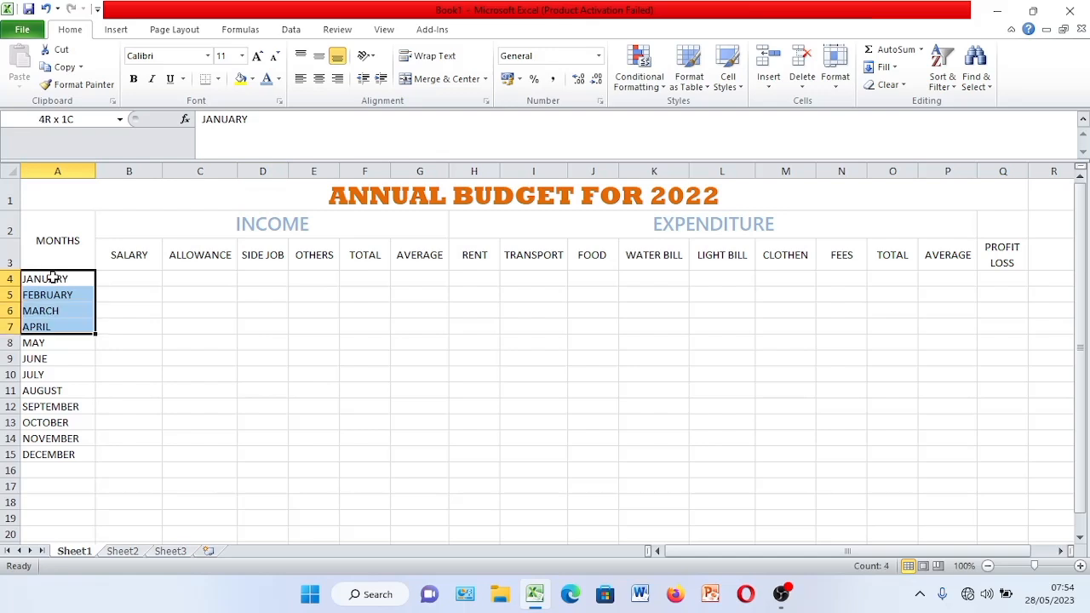
pyautogui.hotkey('shift', 'Down')
pyautogui.hotkey('shift', 'Down')
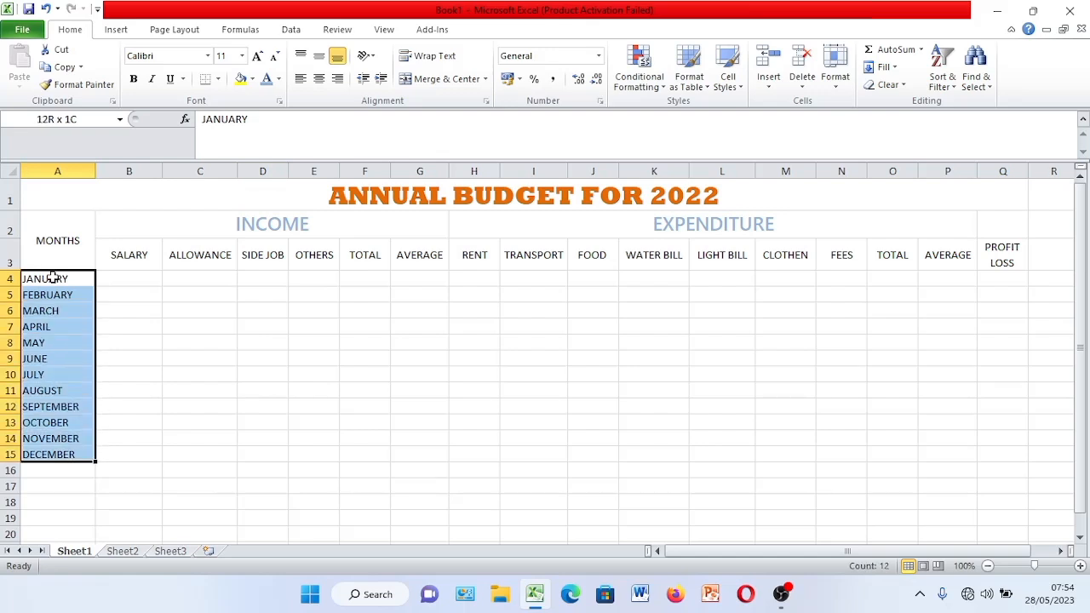
pyautogui.click(319, 78)
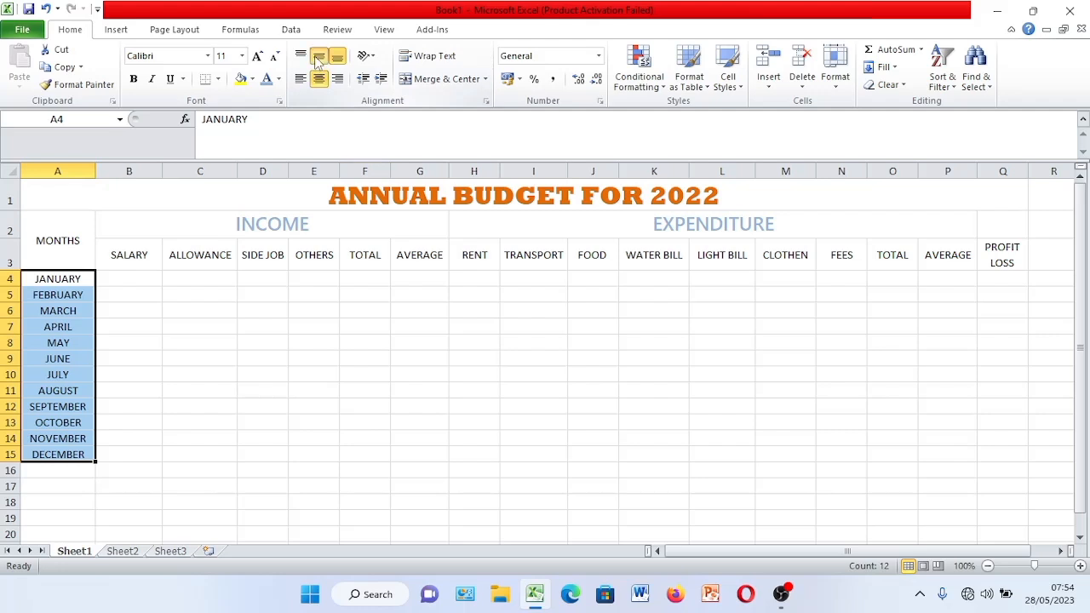
pyautogui.click(319, 55)
pyautogui.click(129, 276)
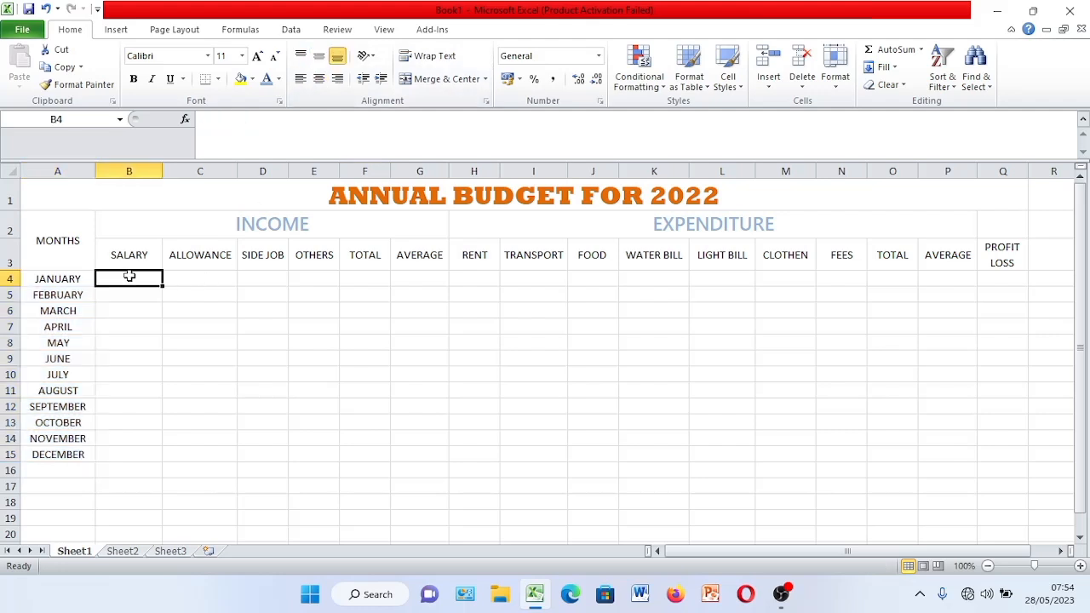
# Apply all borders to the whole budget table, from the title row through the DECEMBER row (A1:Q15)
pyautogui.click(40, 194)
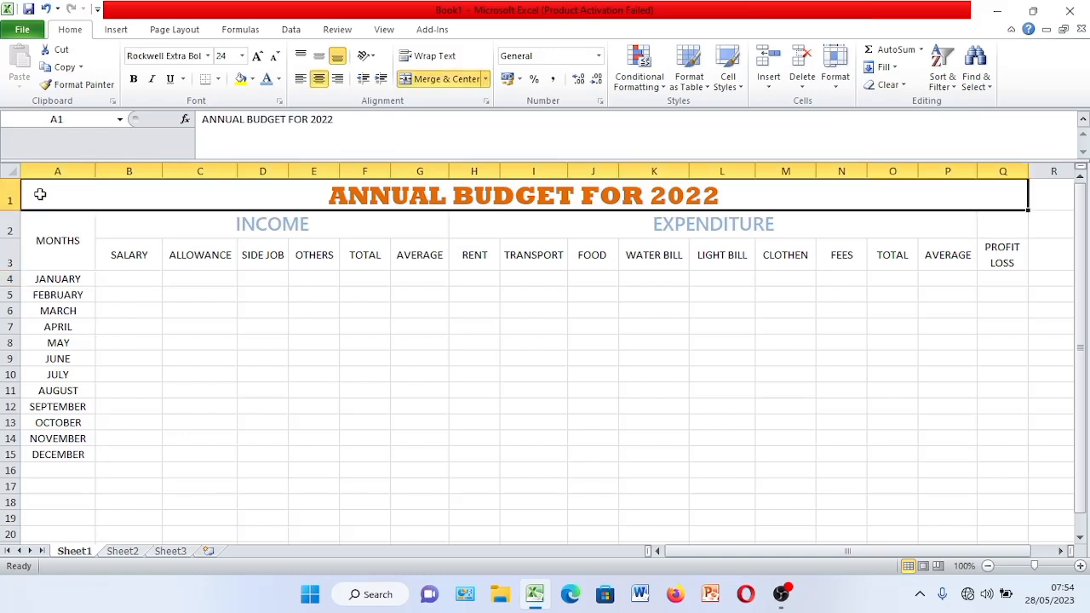
pyautogui.hotkey('shift', 'Down')
pyautogui.hotkey('shift', 'Down')
pyautogui.hotkey('shift', 'Down')
pyautogui.hotkey('shift', 'Down')
pyautogui.hotkey('shift', 'Down')
pyautogui.hotkey('shift', 'Down')
pyautogui.hotkey('shift', 'Down')
pyautogui.hotkey('shift', 'Down')
pyautogui.hotkey('shift', 'Down')
pyautogui.hotkey('shift', 'Down')
pyautogui.hotkey('shift', 'Down')
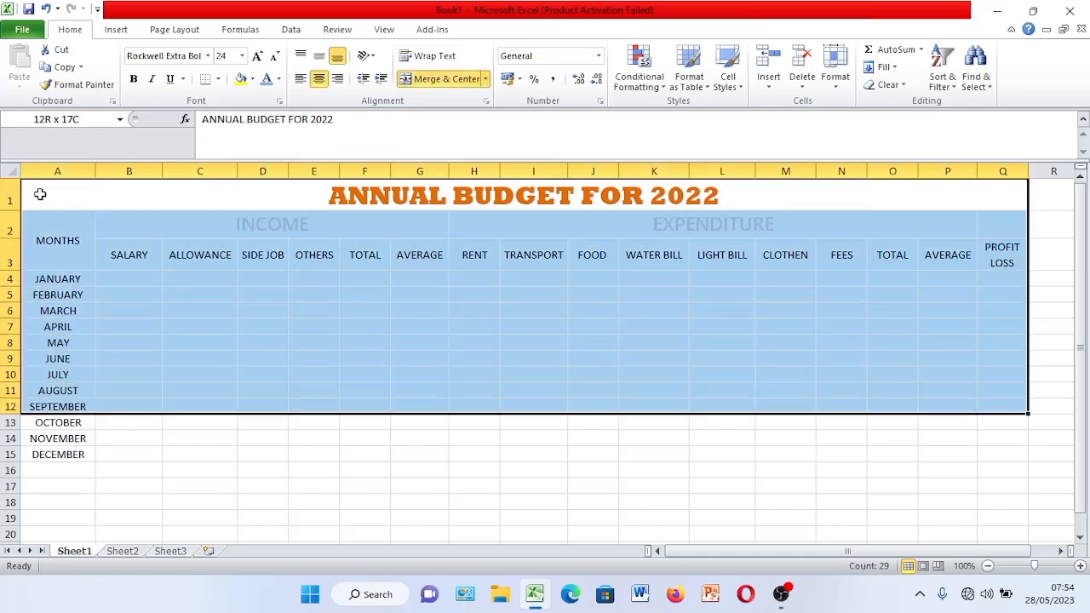
pyautogui.hotkey('shift', 'Down')
pyautogui.hotkey('shift', 'Down')
pyautogui.hotkey('shift', 'Down')
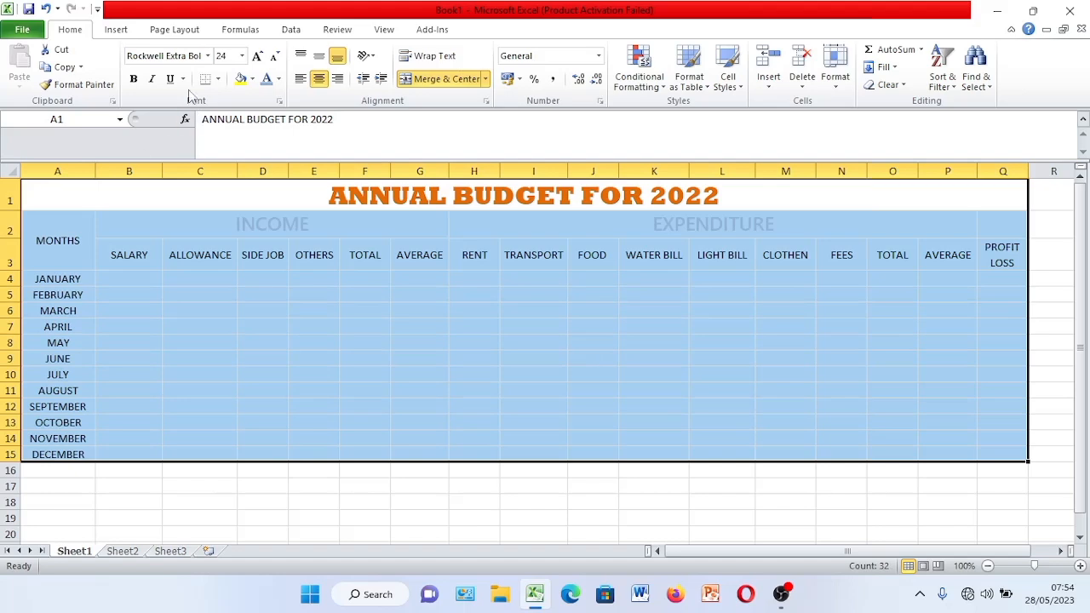
pyautogui.click(220, 80)
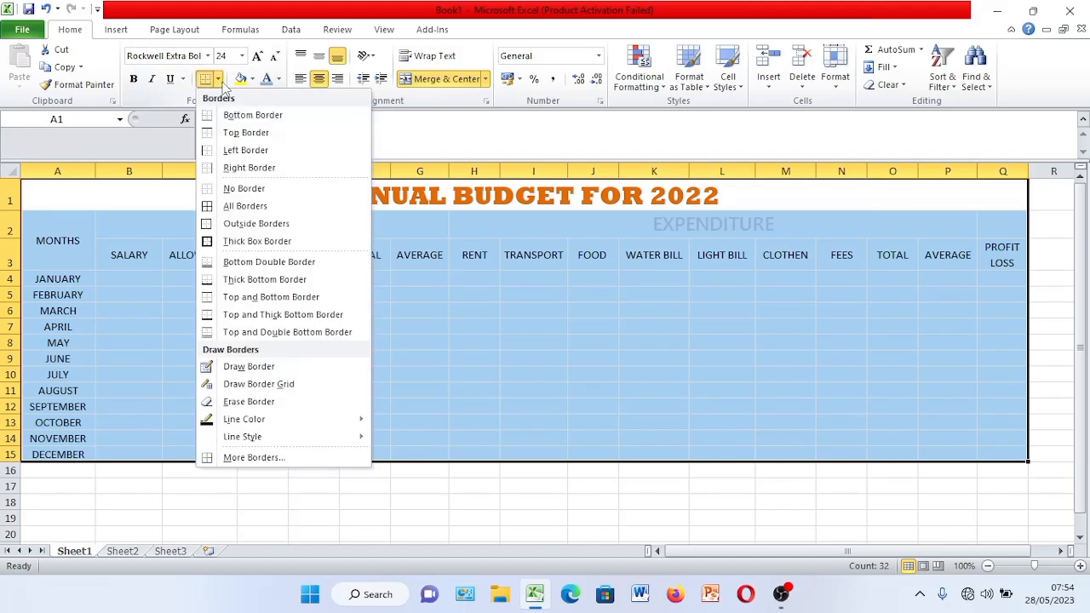
pyautogui.click(253, 207)
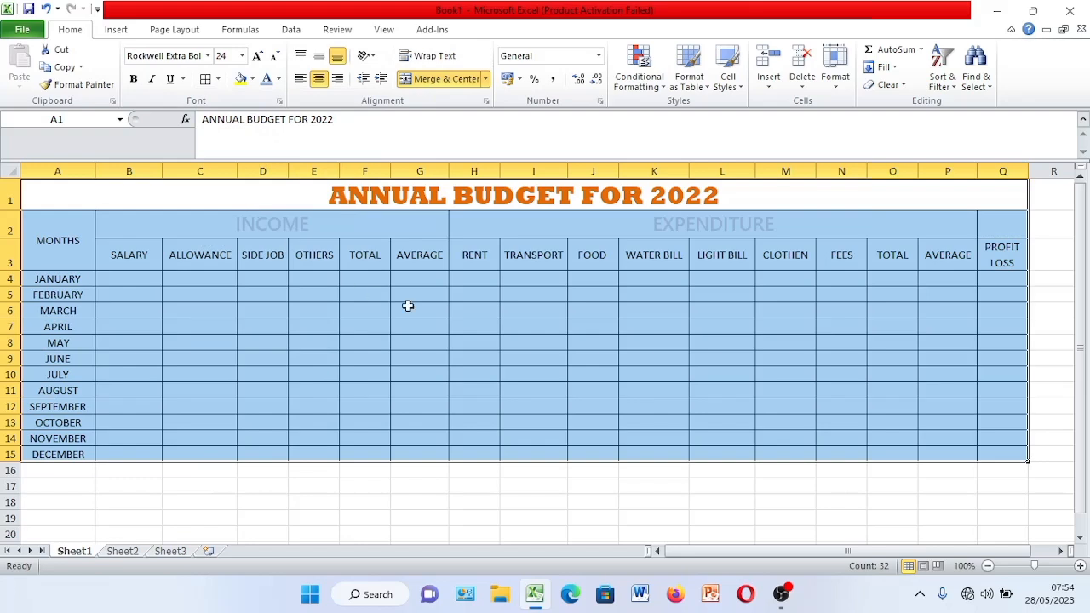
pyautogui.click(525, 338)
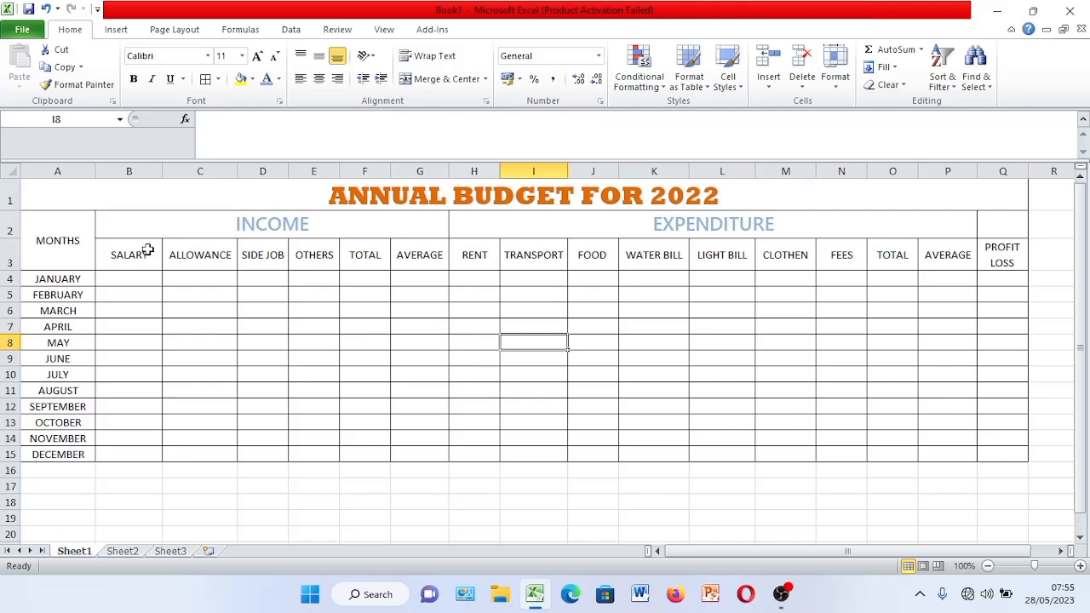
# Increase the font size of the subheadings and data cells in B3:Q15 to 14
pyautogui.click(79, 263)
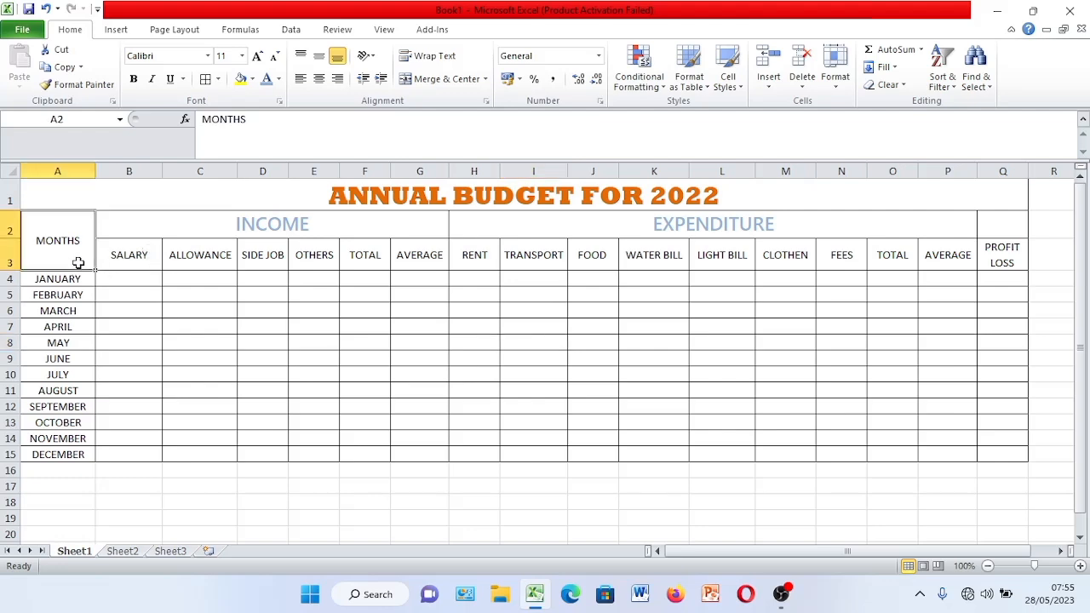
pyautogui.click(124, 261)
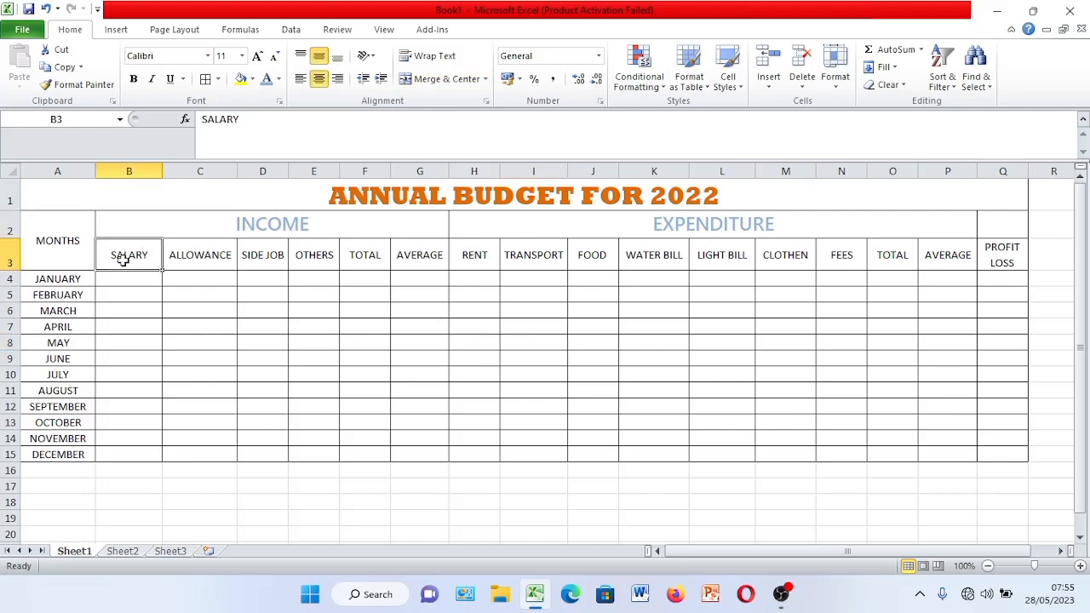
pyautogui.hotkey('shift', 'Right')
pyautogui.hotkey('shift', 'Right')
pyautogui.hotkey('shift', 'Right')
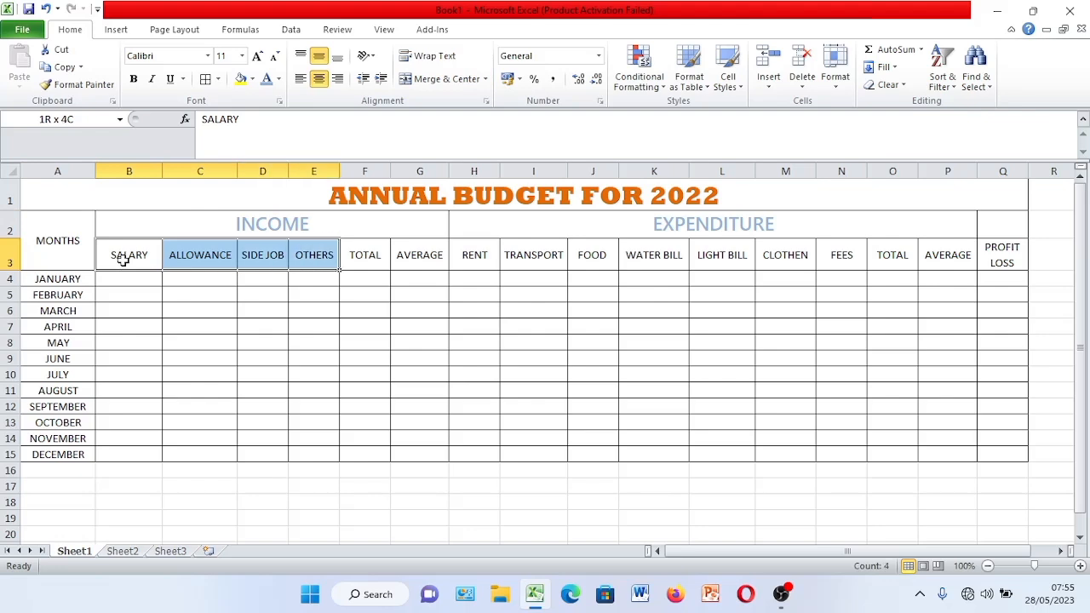
pyautogui.hotkey('shift', 'Down')
pyautogui.hotkey('shift', 'Right')
pyautogui.hotkey('shift', 'Right')
pyautogui.hotkey('shift', 'Right')
pyautogui.hotkey('shift', 'Right')
pyautogui.hotkey('shift', 'Right')
pyautogui.hotkey('shift', 'Right')
pyautogui.hotkey('shift', 'Right')
pyautogui.hotkey('shift', 'Right')
pyautogui.hotkey('shift', 'Right')
pyautogui.hotkey('shift', 'Right')
pyautogui.hotkey('shift', 'Right')
pyautogui.hotkey('shift', 'Right')
pyautogui.hotkey('shift', 'Right')
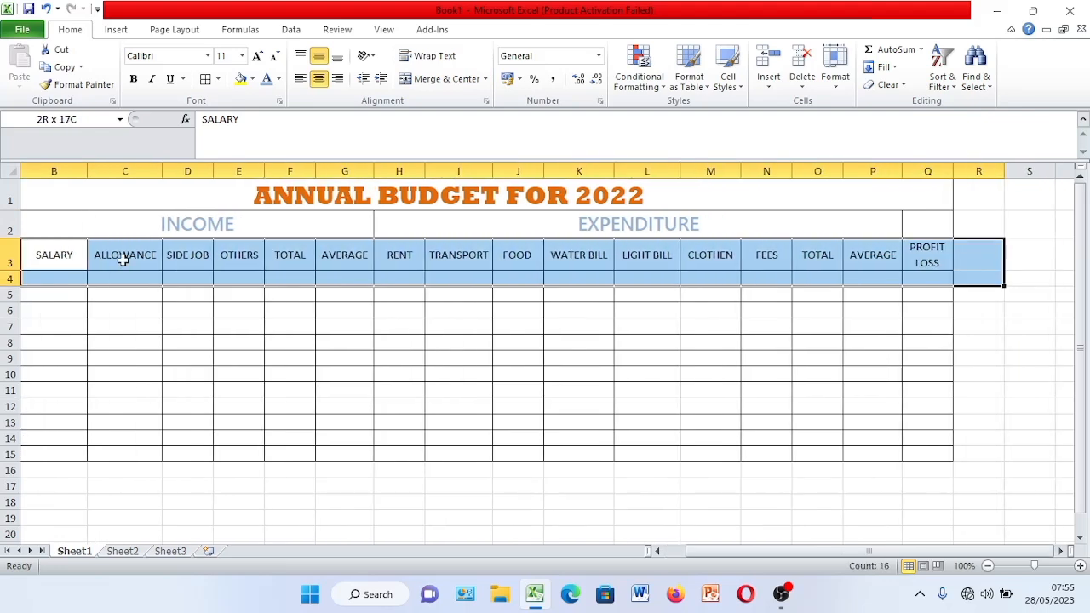
pyautogui.hotkey('shift', 'Left')
pyautogui.hotkey('shift', 'Down')
pyautogui.hotkey('shift', 'Down')
pyautogui.hotkey('shift', 'Down')
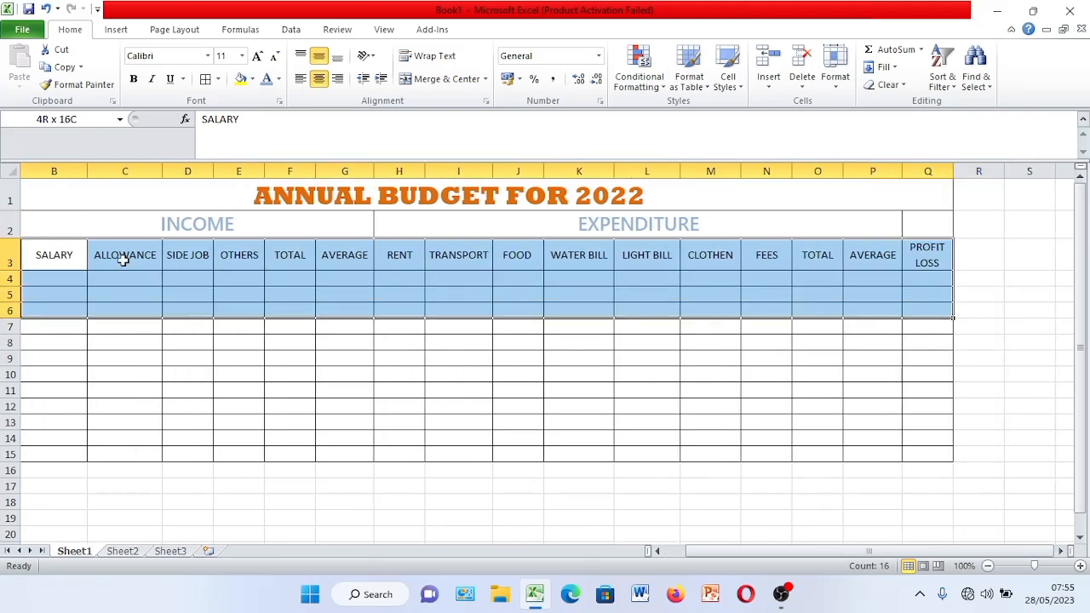
pyautogui.hotkey('shift', 'Down')
pyautogui.hotkey('shift', 'Down')
pyautogui.hotkey('shift', 'Down')
pyautogui.hotkey('shift', 'Down')
pyautogui.hotkey('shift', 'Down')
pyautogui.hotkey('shift', 'Down')
pyautogui.hotkey('shift', 'Down')
pyautogui.hotkey('shift', 'Down')
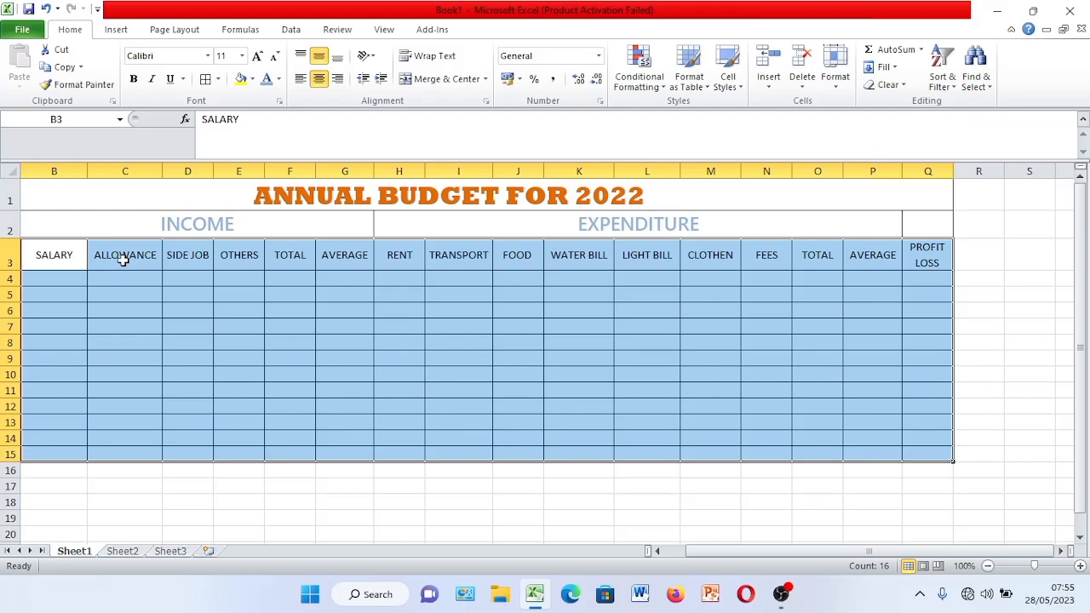
pyautogui.click(256, 57)
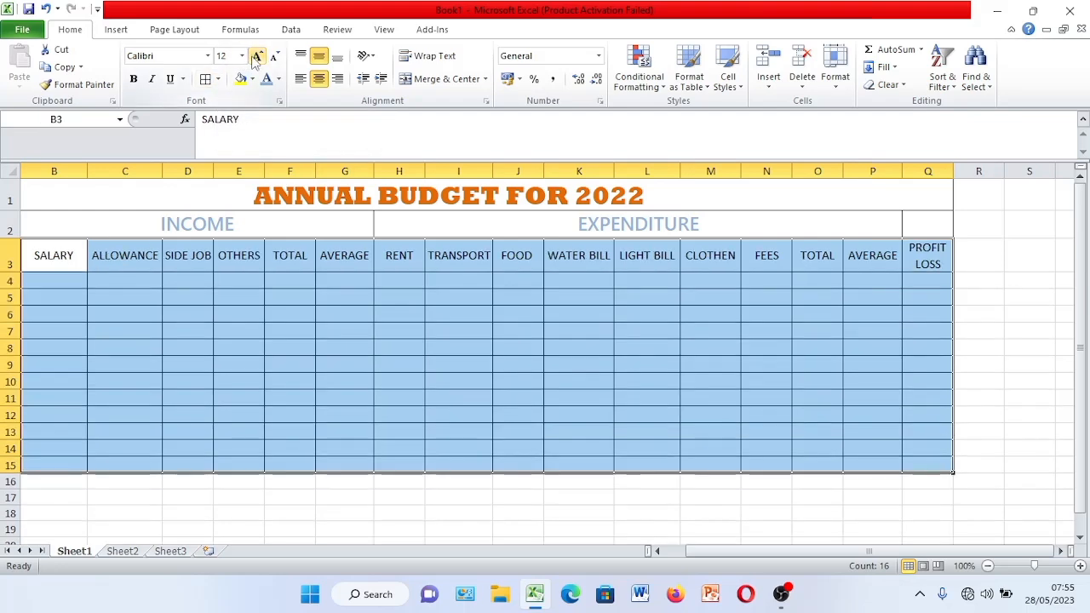
pyautogui.click(255, 57)
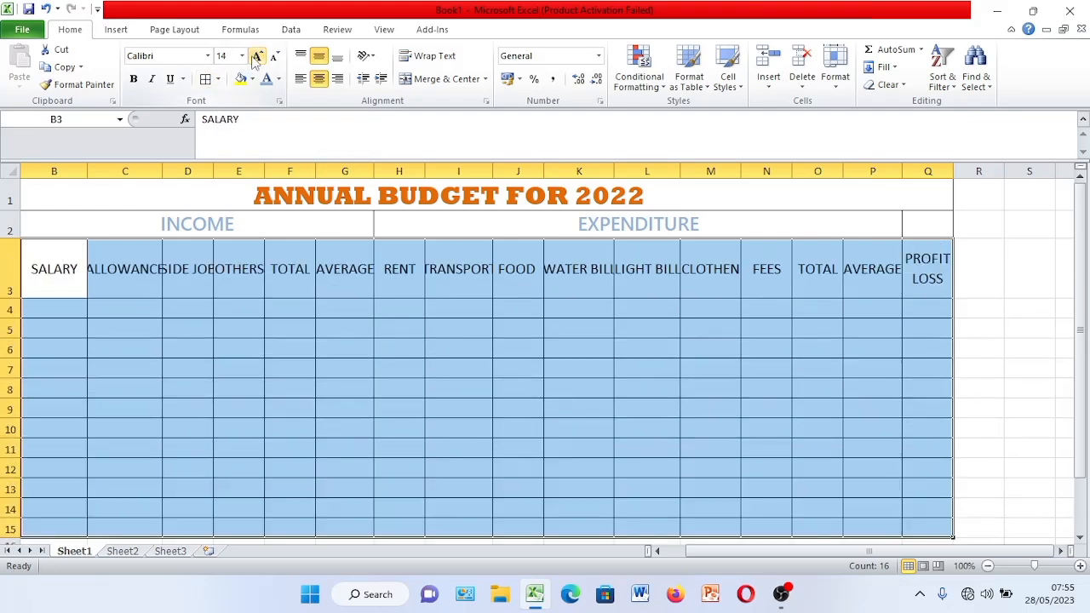
# Increase the font size of the MONTHS heading and the month names in A2:A15 to 14
pyautogui.click(48, 305)
pyautogui.press('Left')
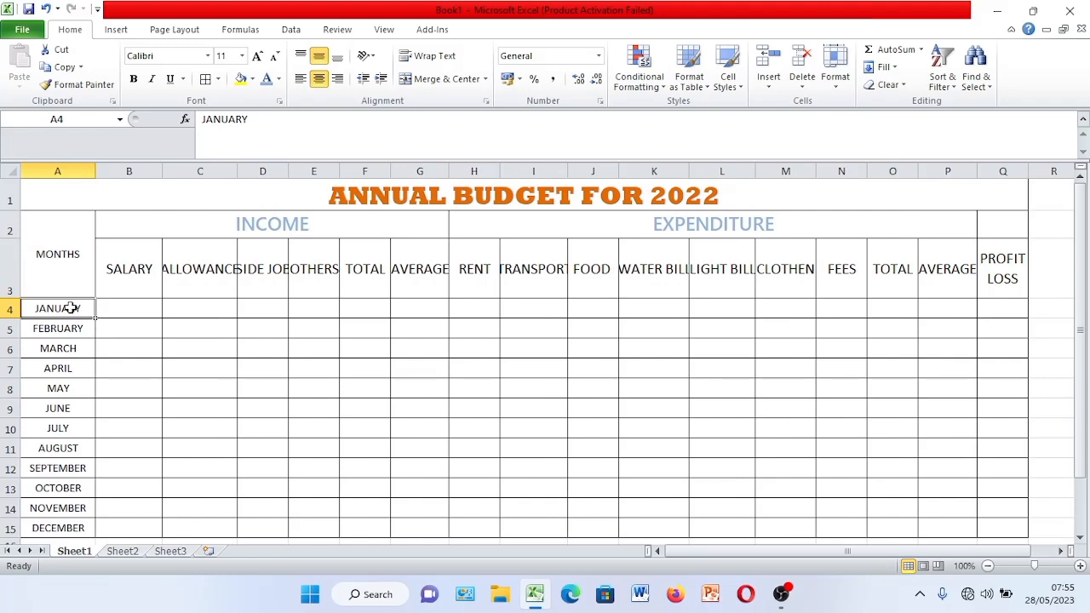
pyautogui.click(72, 273)
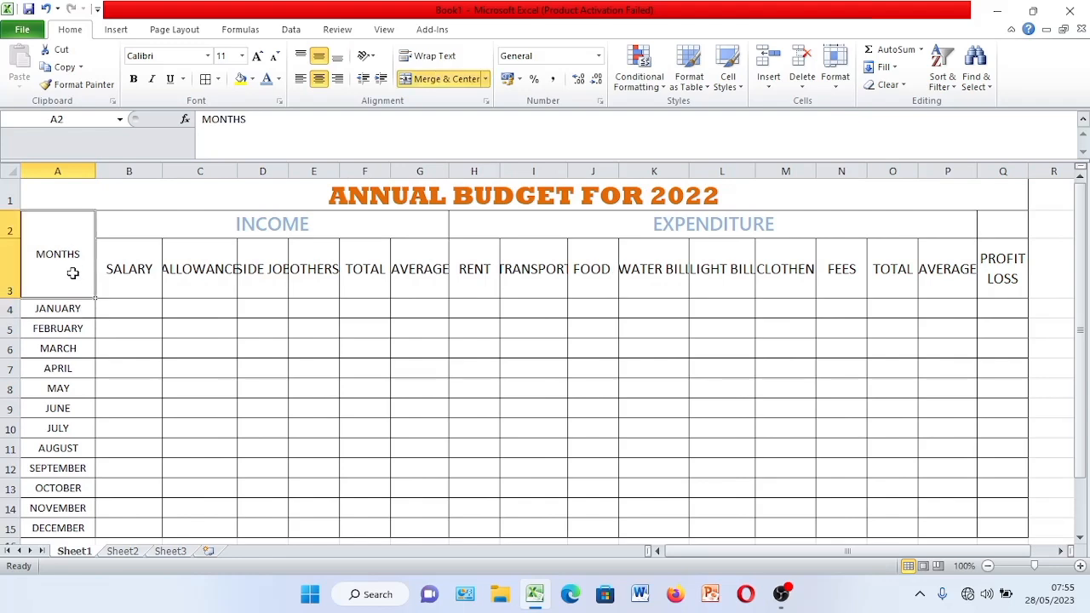
pyautogui.hotkey('shift', 'Down')
pyautogui.hotkey('shift', 'Down')
pyautogui.hotkey('shift', 'Down')
pyautogui.hotkey('shift', 'Down')
pyautogui.hotkey('shift', 'Down')
pyautogui.hotkey('shift', 'Down')
pyautogui.hotkey('shift', 'Down')
pyautogui.hotkey('shift', 'Down')
pyautogui.hotkey('shift', 'Down')
pyautogui.hotkey('shift', 'Down')
pyautogui.hotkey('shift', 'Down')
pyautogui.hotkey('shift', 'Down')
pyautogui.hotkey('shift', 'Down')
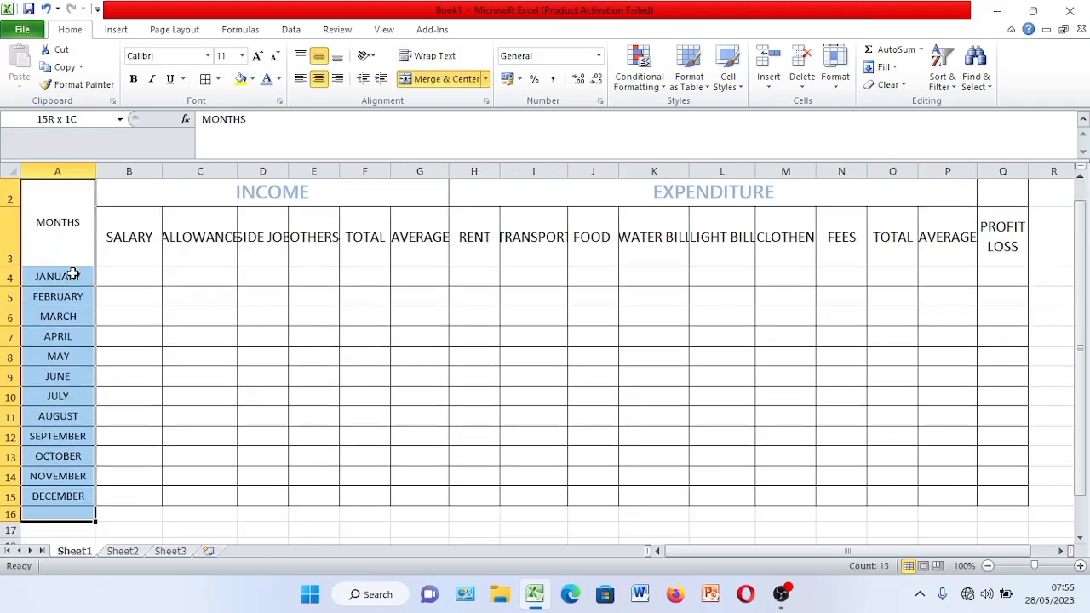
pyautogui.hotkey('shift', 'Up')
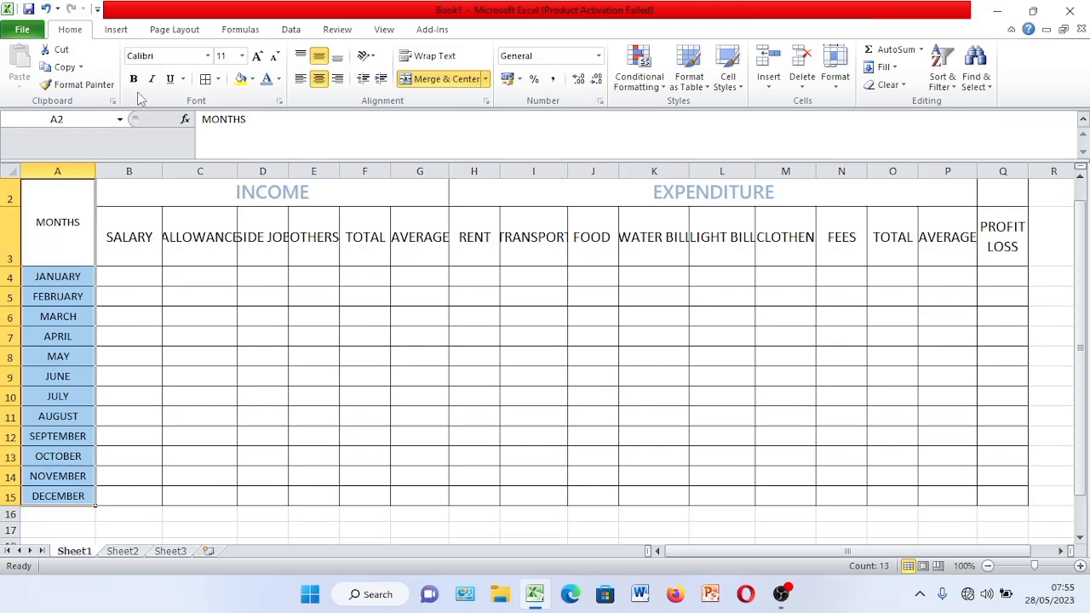
pyautogui.click(257, 56)
pyautogui.click(257, 56)
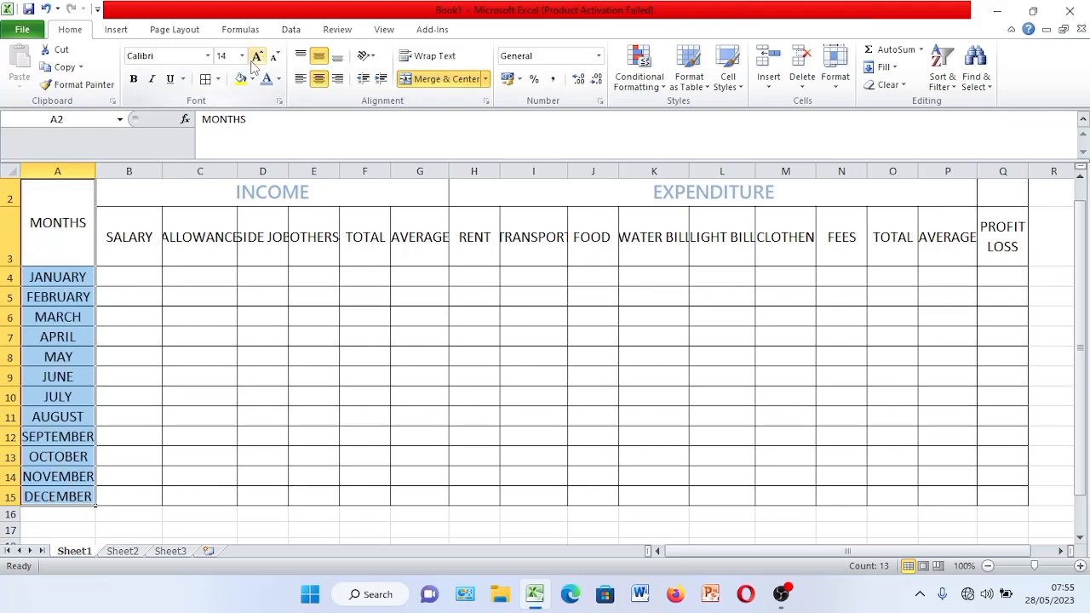
pyautogui.click(122, 264)
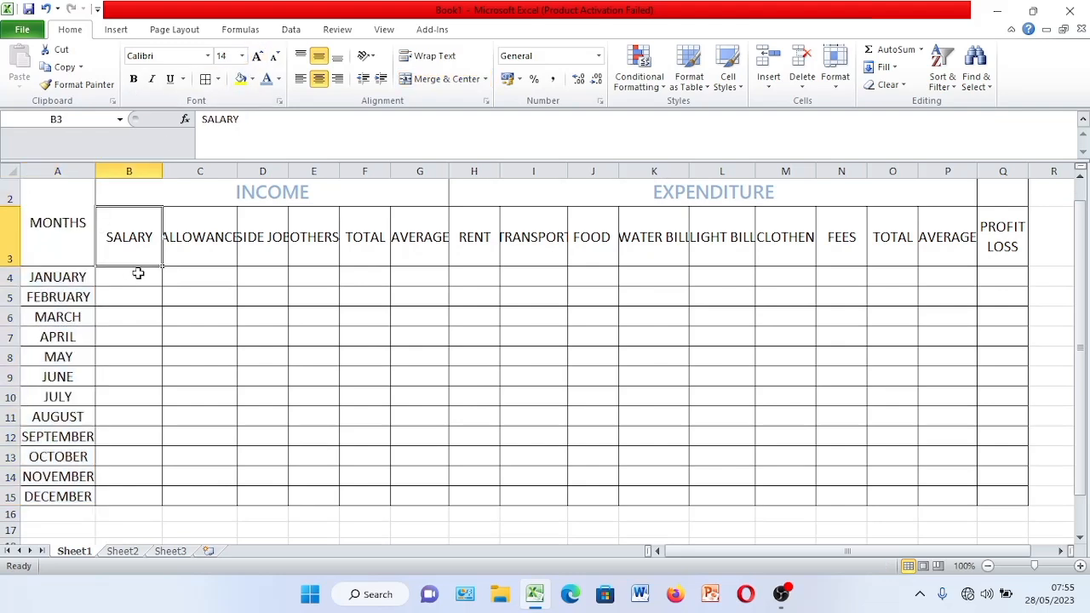
pyautogui.click(142, 278)
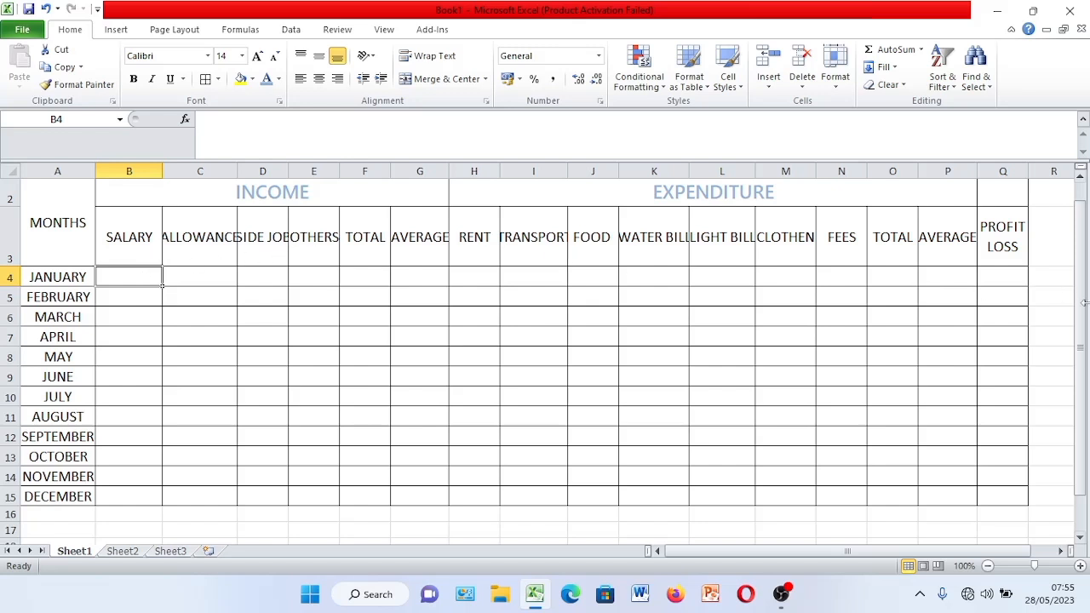
# Merge and center Q2:Q3 for the PROFIT LOSS heading, and reduce the height of row 3 to suit the subheadings
pyautogui.moveTo(1085, 319); pyautogui.dragTo(1084, 294)
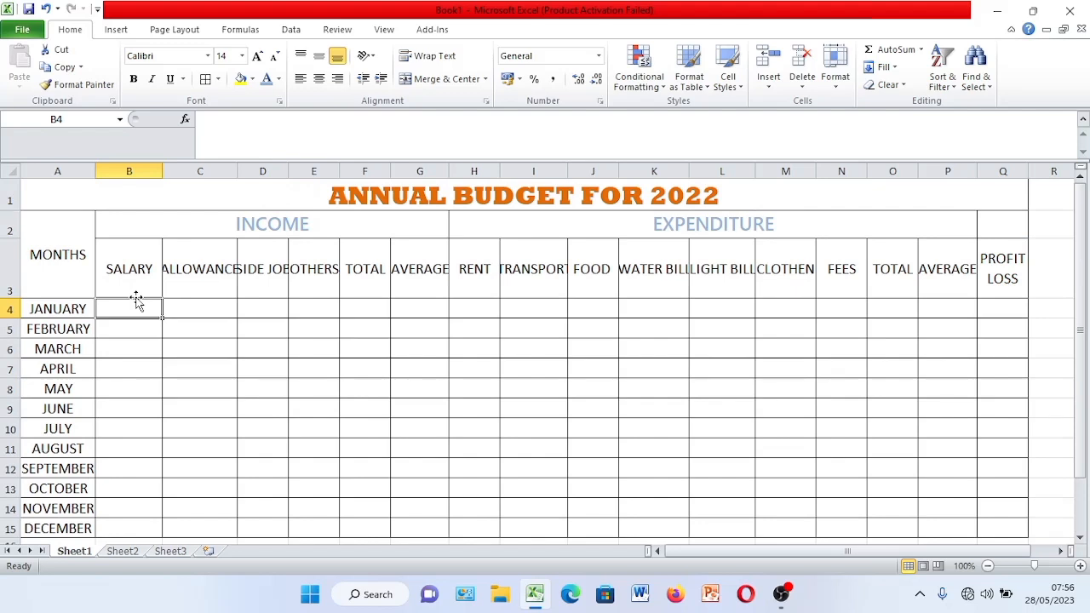
pyautogui.click(1016, 265)
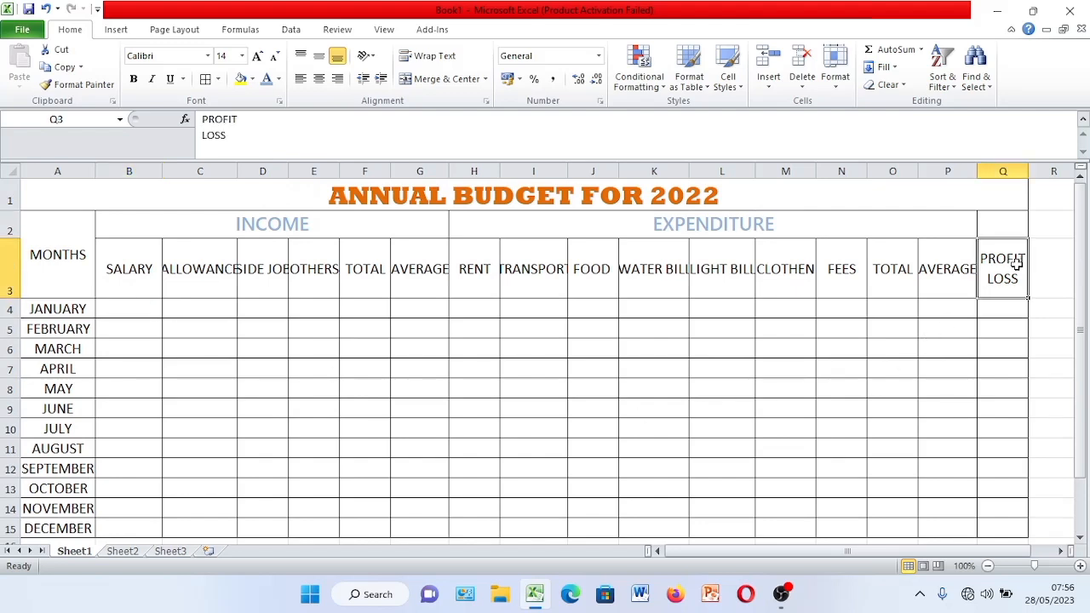
pyautogui.moveTo(1016, 265); pyautogui.dragTo(1009, 236)
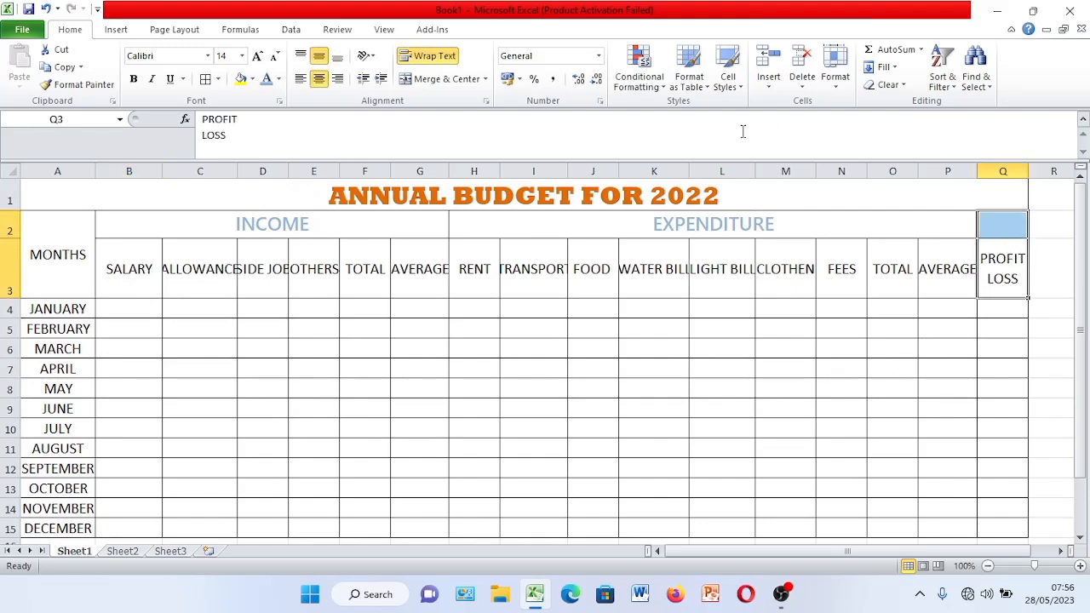
pyautogui.click(471, 80)
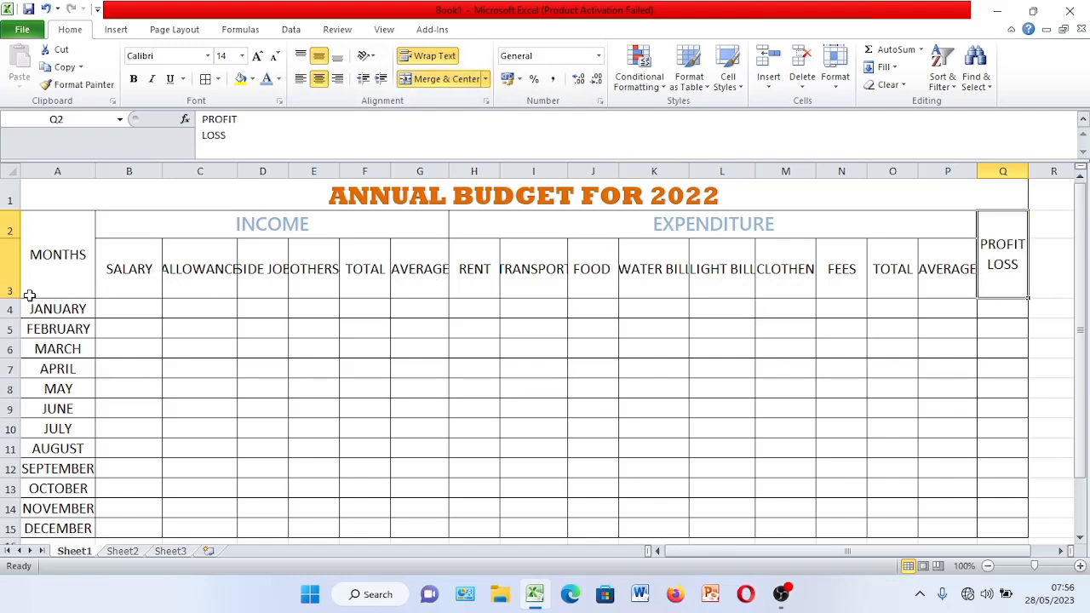
pyautogui.moveTo(14, 295); pyautogui.dragTo(19, 271)
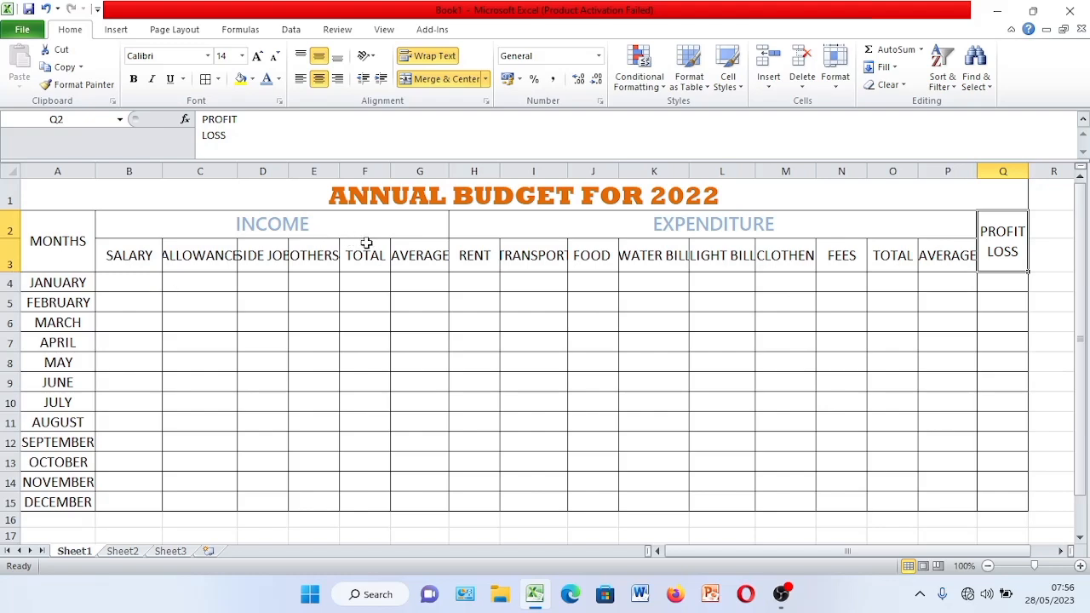
# Widen income columns C to G so the ALLOWANCE, SIDE JOB, OTHERS, TOTAL and AVERAGE headings fit at the larger font size
pyautogui.moveTo(239, 167); pyautogui.dragTo(250, 168)
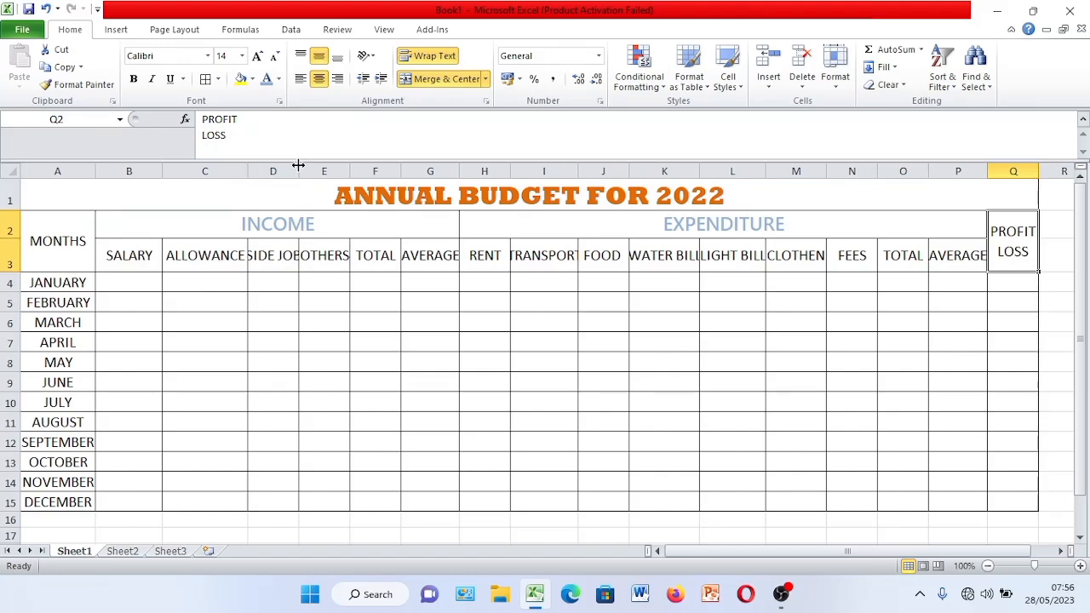
pyautogui.moveTo(298, 165); pyautogui.dragTo(377, 171)
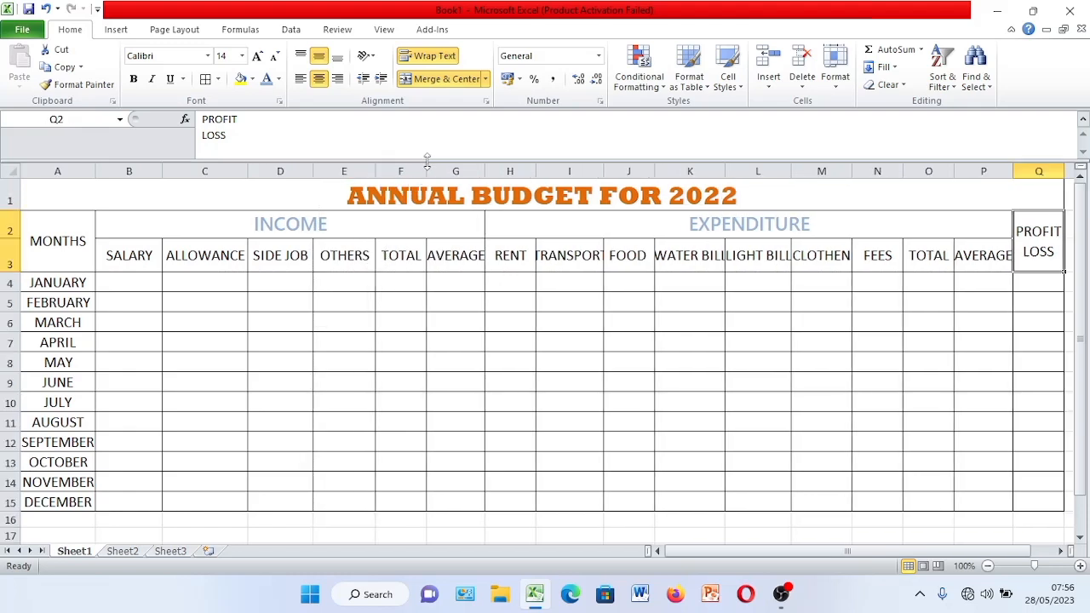
pyautogui.moveTo(426, 167); pyautogui.dragTo(504, 169)
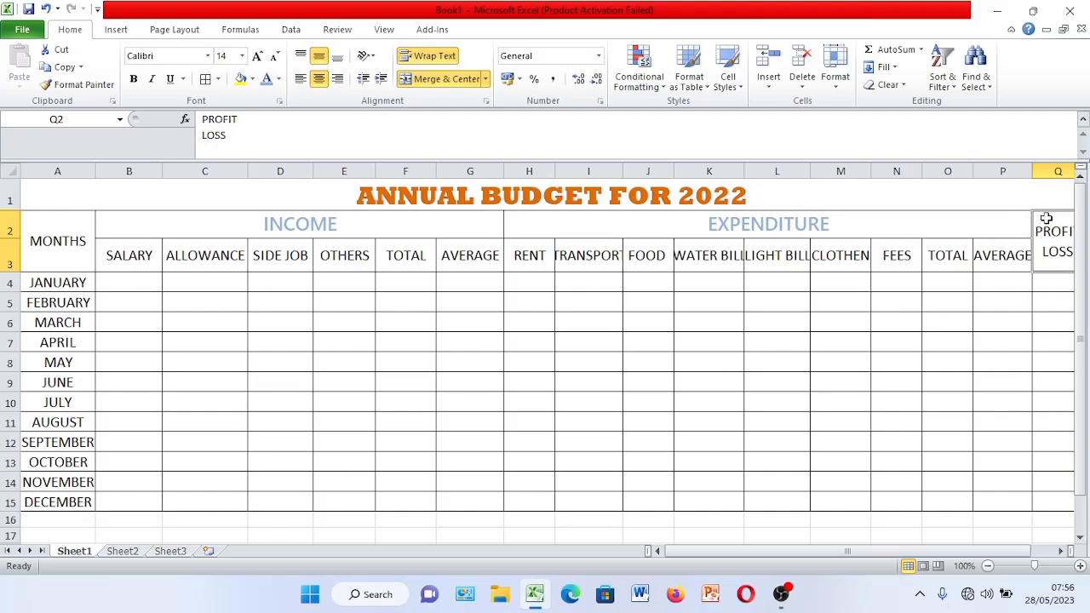
# Widen expenditure columns I, K, L, M, N and P so the TRANSPORT, WATER BILL, LIGHT BILL, CLOTHEN, FEES and AVERAGE headings fit at the larger font size
pyautogui.moveTo(984, 554); pyautogui.dragTo(989, 550)
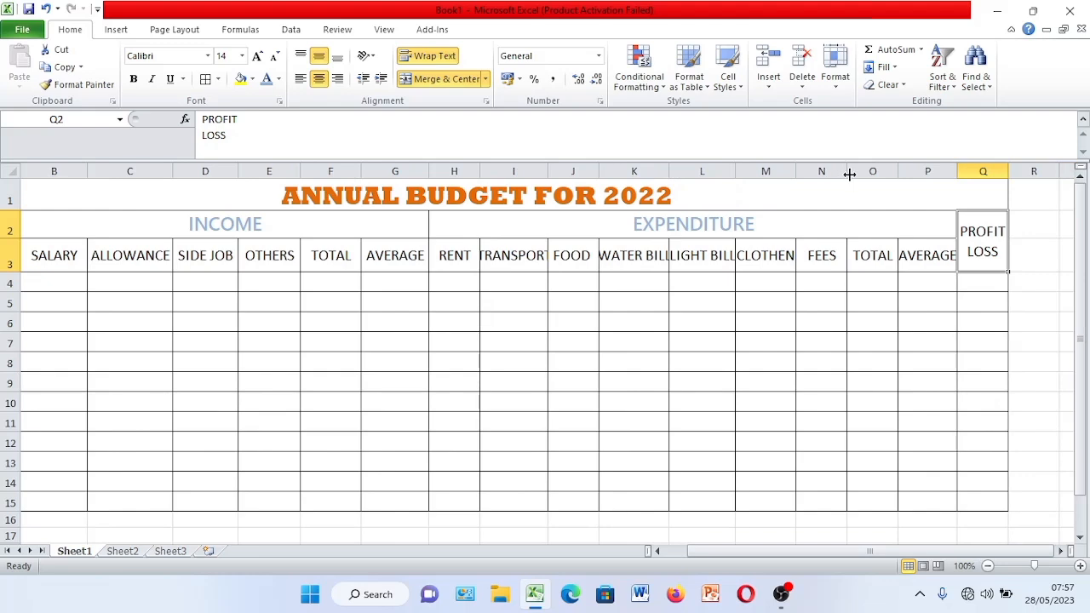
pyautogui.moveTo(849, 172); pyautogui.dragTo(802, 171)
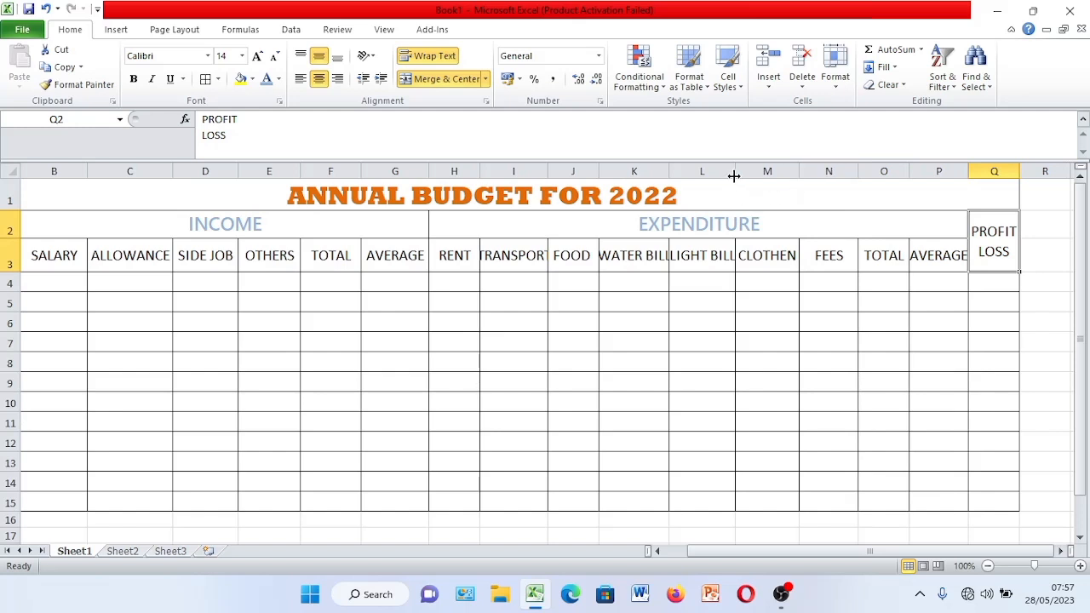
pyautogui.moveTo(735, 176); pyautogui.dragTo(743, 179)
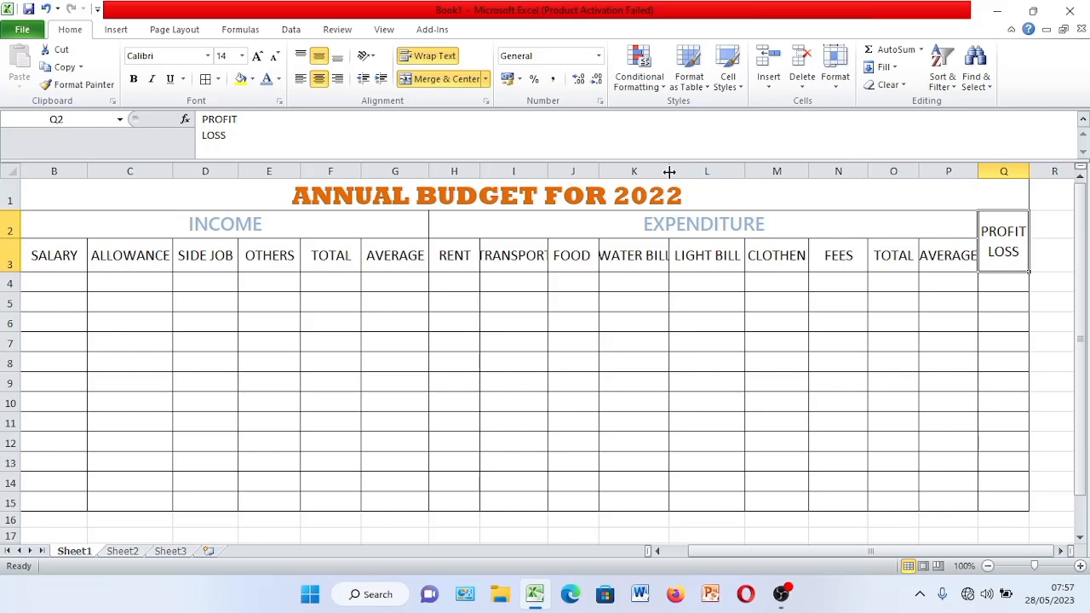
pyautogui.moveTo(669, 172); pyautogui.dragTo(676, 173)
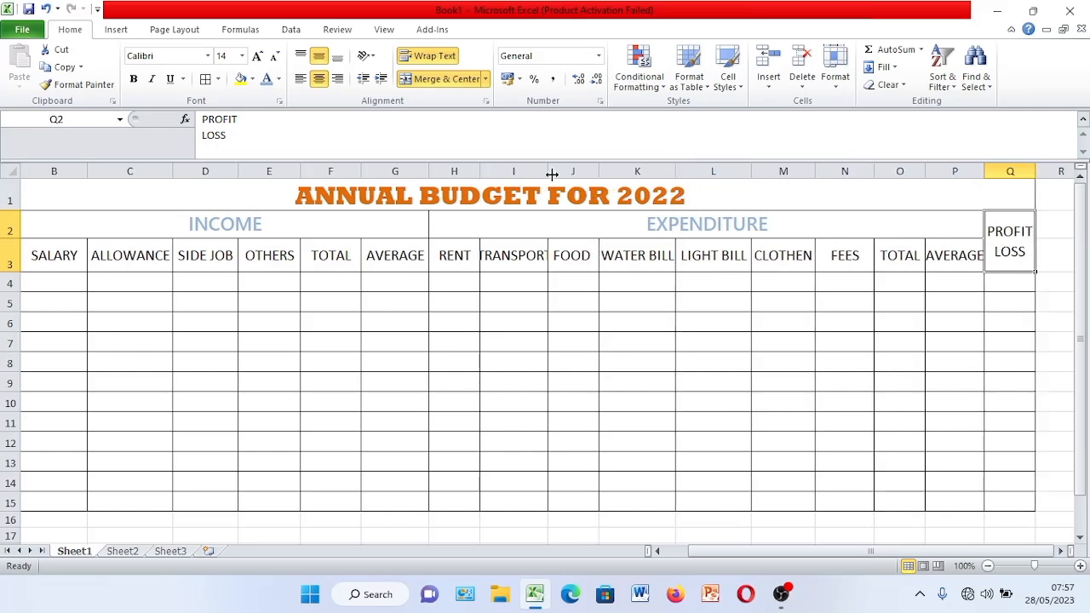
pyautogui.moveTo(552, 173); pyautogui.dragTo(564, 175)
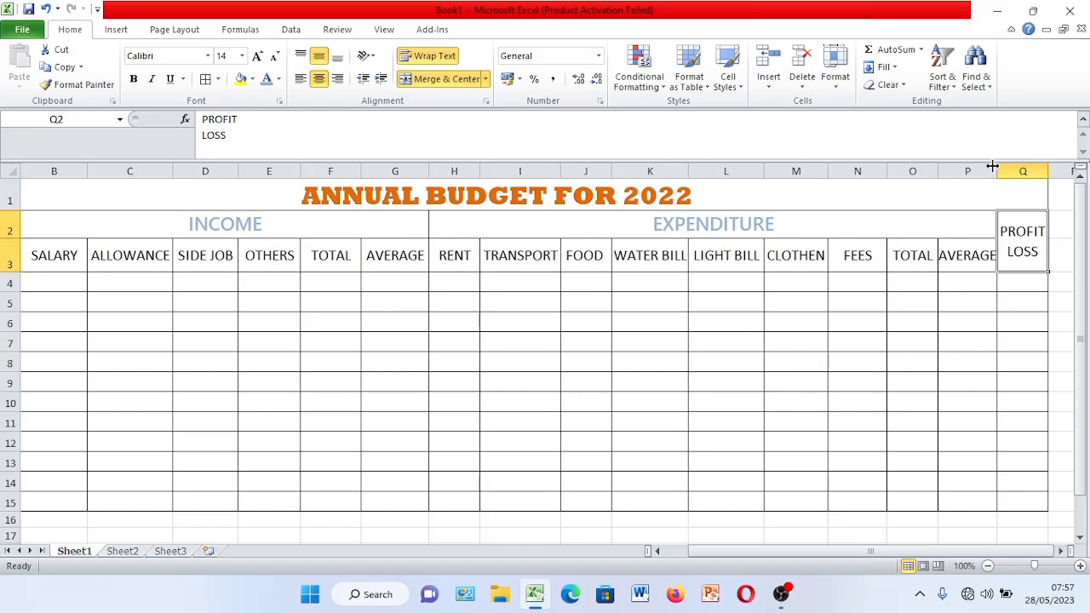
pyautogui.moveTo(996, 170); pyautogui.dragTo(1001, 170)
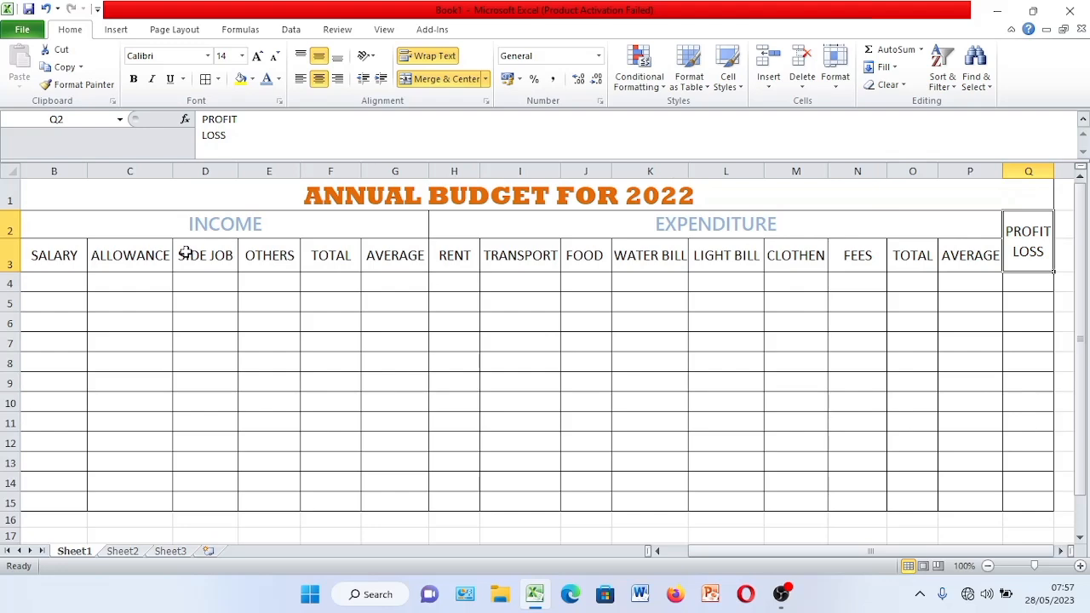
# Set the font color of the empty monthly data cells B4:Q15 to the medium blue theme color, and return to the JANUARY cell
pyautogui.click(66, 278)
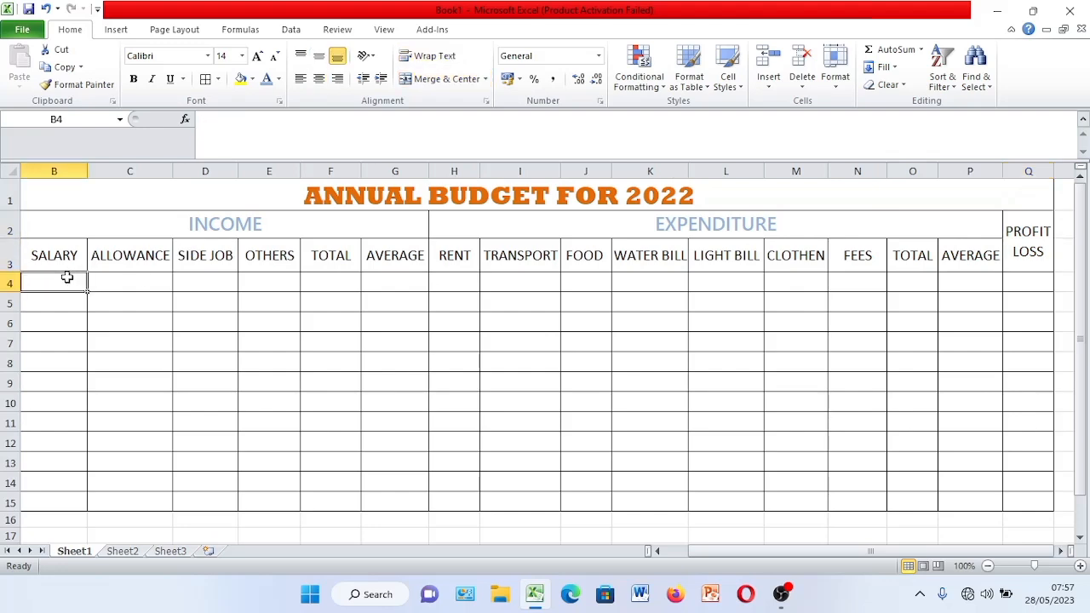
pyautogui.press('Left')
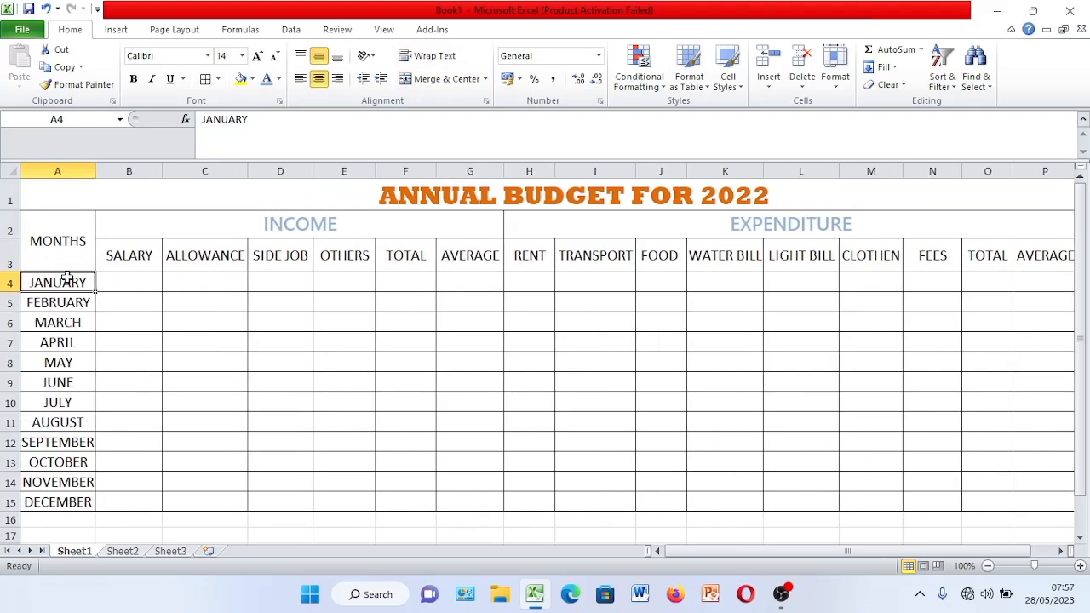
pyautogui.click(118, 278)
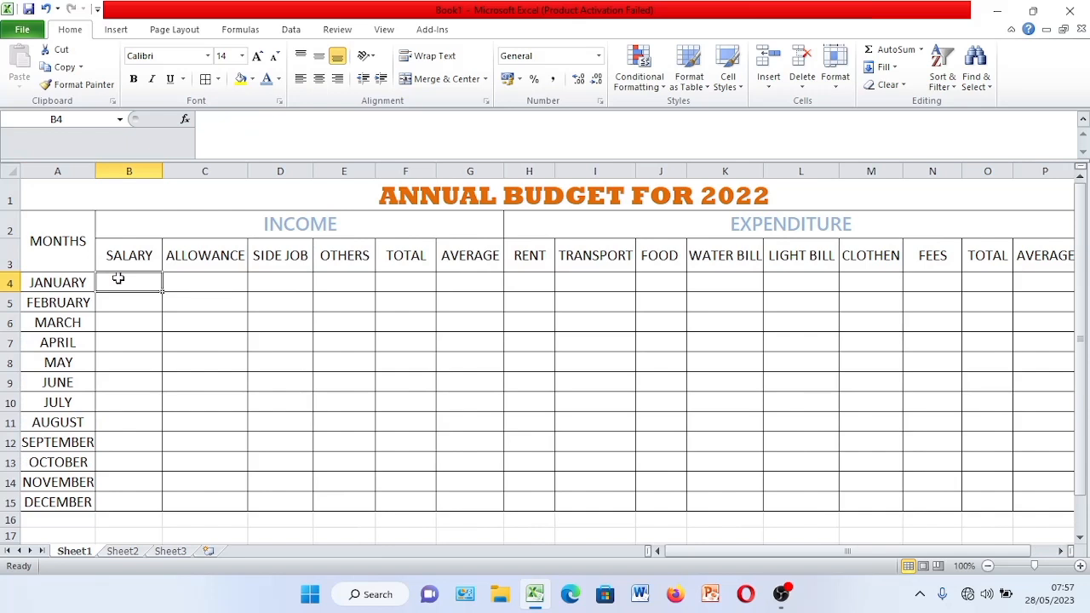
pyautogui.hotkey('shift', 'Right')
pyautogui.hotkey('shift', 'Right')
pyautogui.hotkey('shift', 'Right')
pyautogui.hotkey('shift', 'Right')
pyautogui.hotkey('shift', 'Right')
pyautogui.hotkey('shift', 'Right')
pyautogui.hotkey('shift', 'Right')
pyautogui.hotkey('shift', 'Right')
pyautogui.hotkey('shift', 'Right')
pyautogui.hotkey('shift', 'Right')
pyautogui.hotkey('shift', 'Right')
pyautogui.hotkey('shift', 'Right')
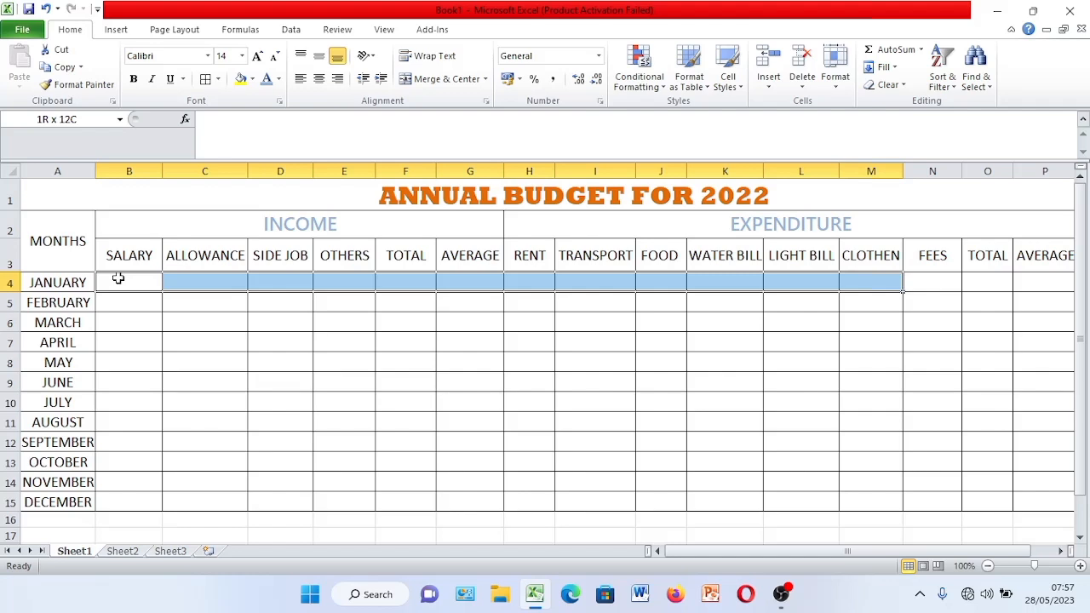
pyautogui.hotkey('shift', 'Right')
pyautogui.hotkey('shift', 'Right')
pyautogui.hotkey('shift', 'Right')
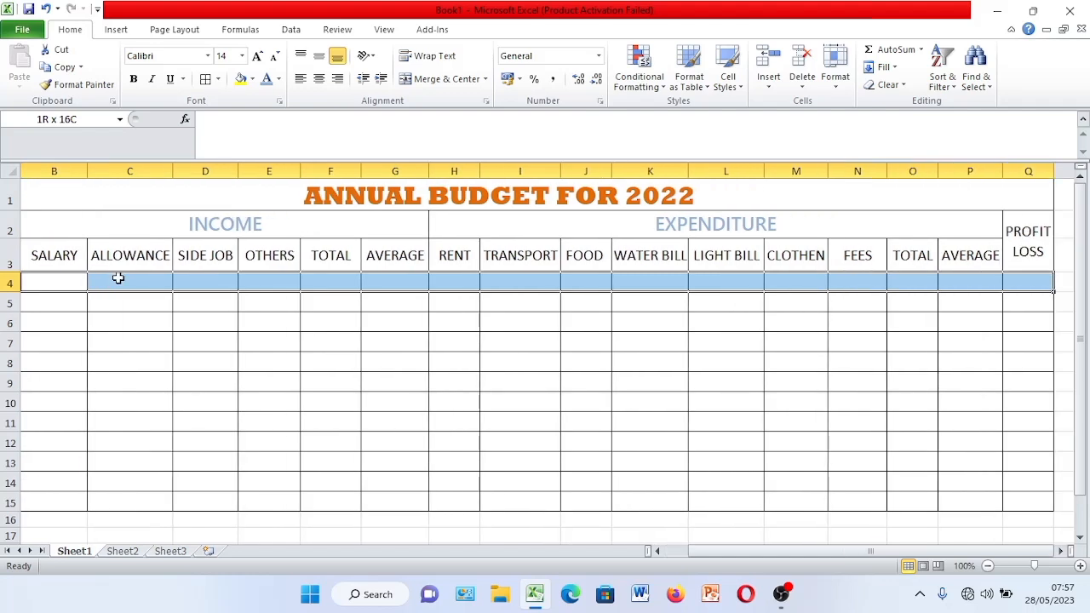
pyautogui.hotkey('shift', 'Down')
pyautogui.hotkey('shift', 'Down')
pyautogui.hotkey('shift', 'Down')
pyautogui.hotkey('shift', 'Down')
pyautogui.hotkey('shift', 'Down')
pyautogui.hotkey('shift', 'Down')
pyautogui.hotkey('shift', 'Down')
pyautogui.hotkey('shift', 'Down')
pyautogui.hotkey('shift', 'Down')
pyautogui.hotkey('shift', 'Down')
pyautogui.hotkey('shift', 'Down')
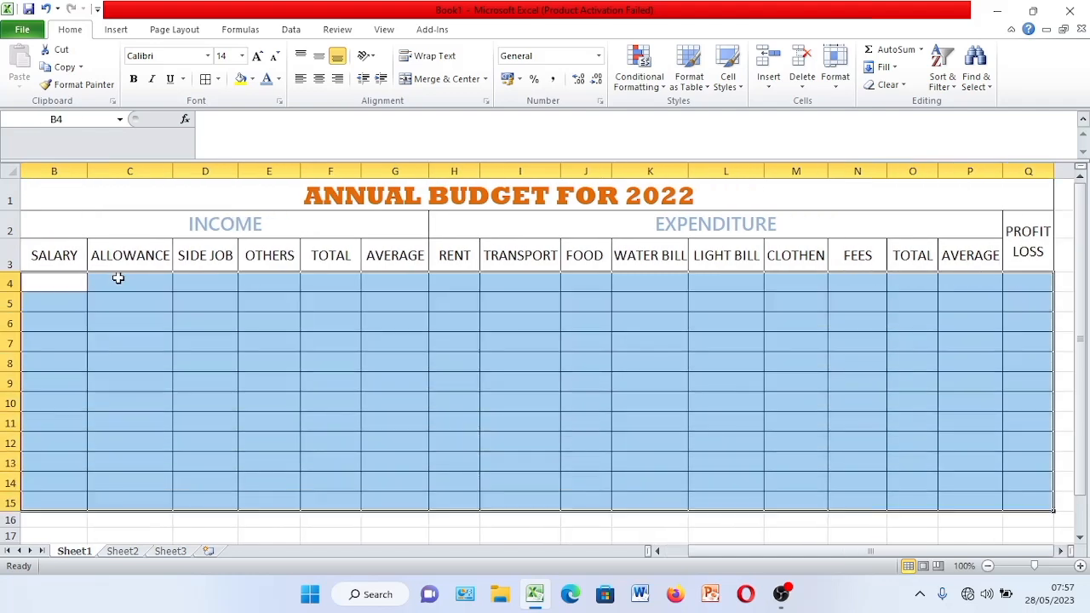
pyautogui.click(278, 80)
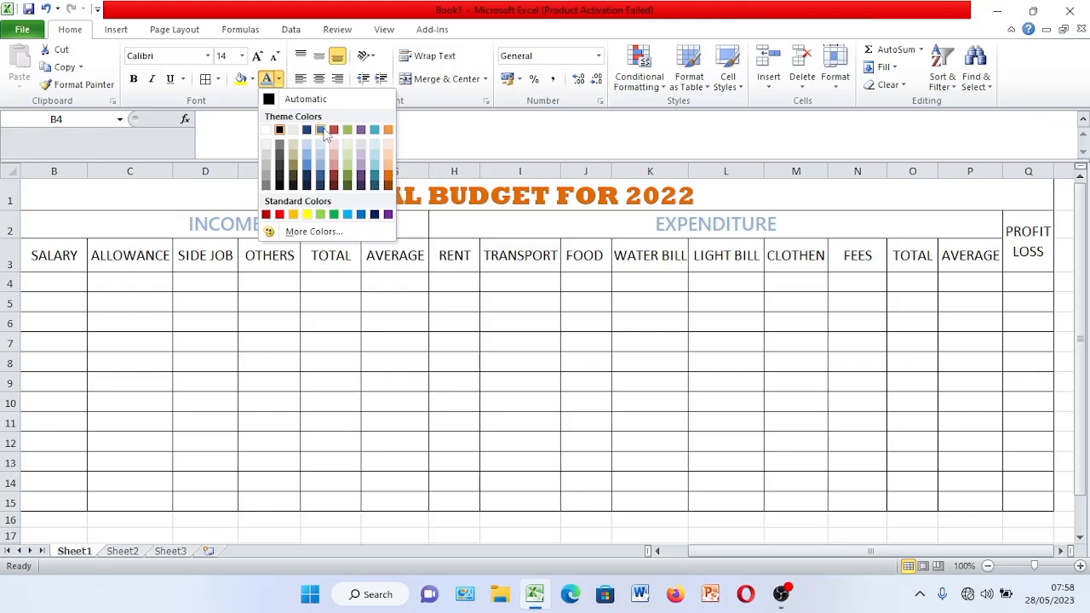
pyautogui.click(324, 132)
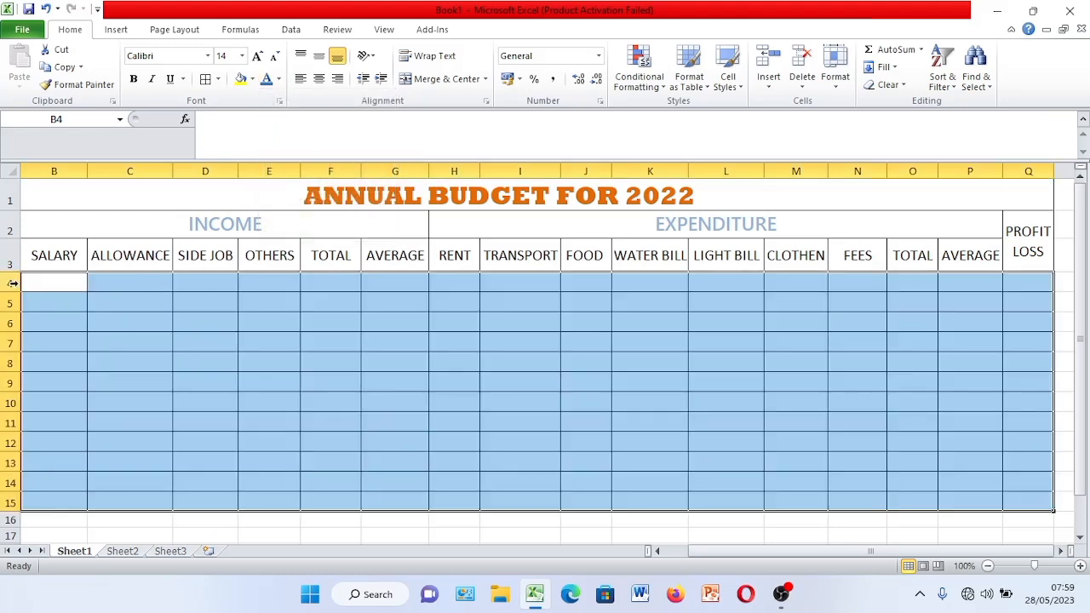
pyautogui.click(52, 285)
pyautogui.press('Left')
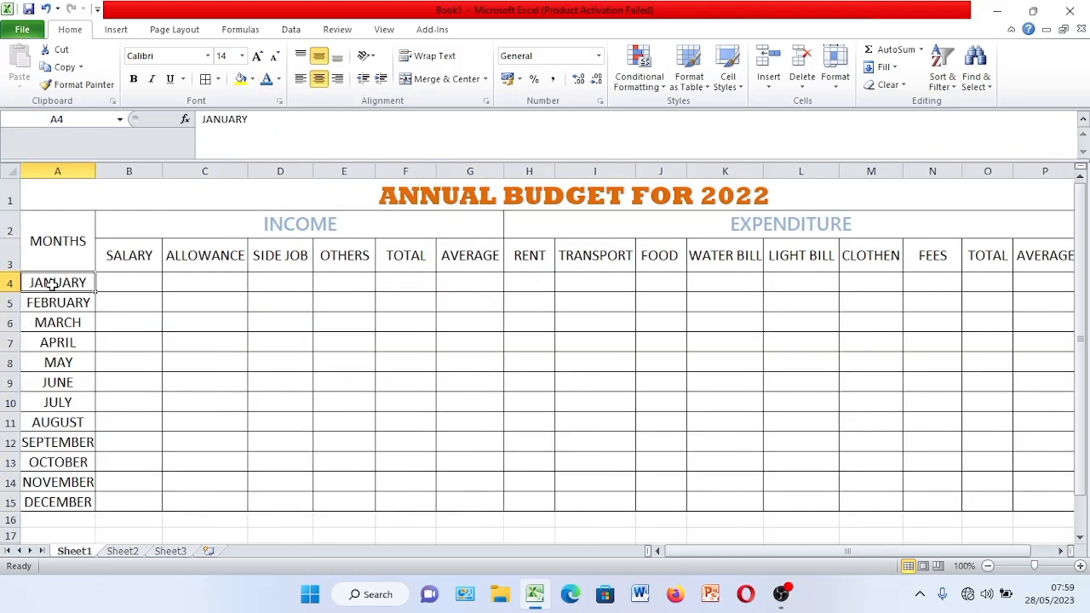